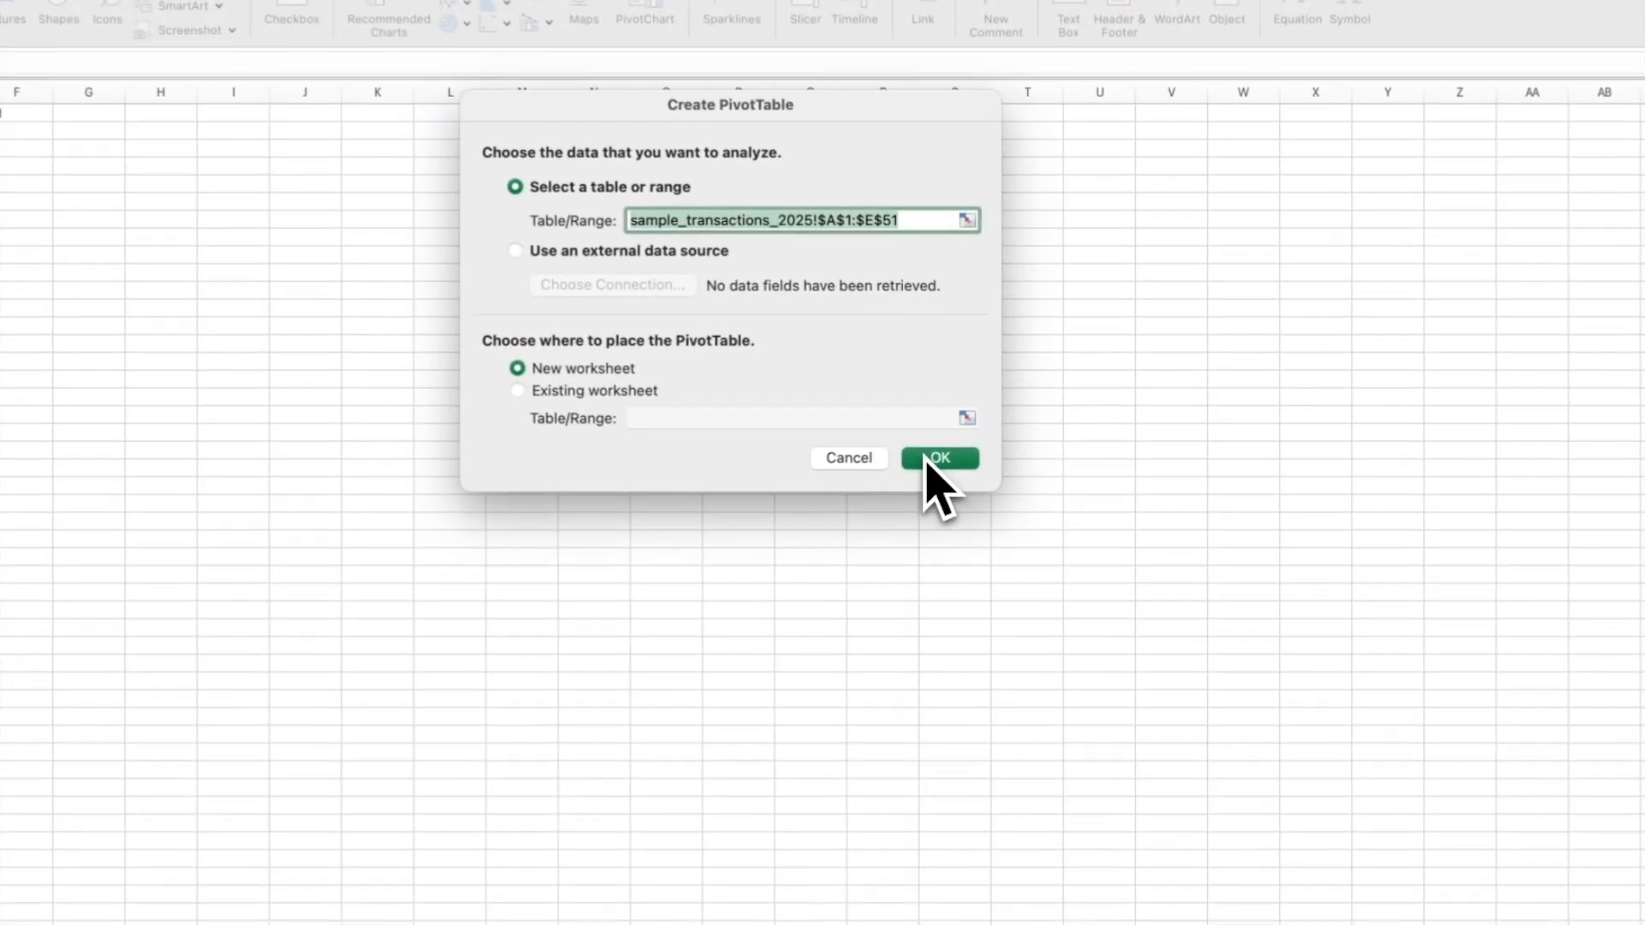
Create a PivotTable from the transactions range on a new worksheet, with Category as rows and Amount as values.
click(981, 438)
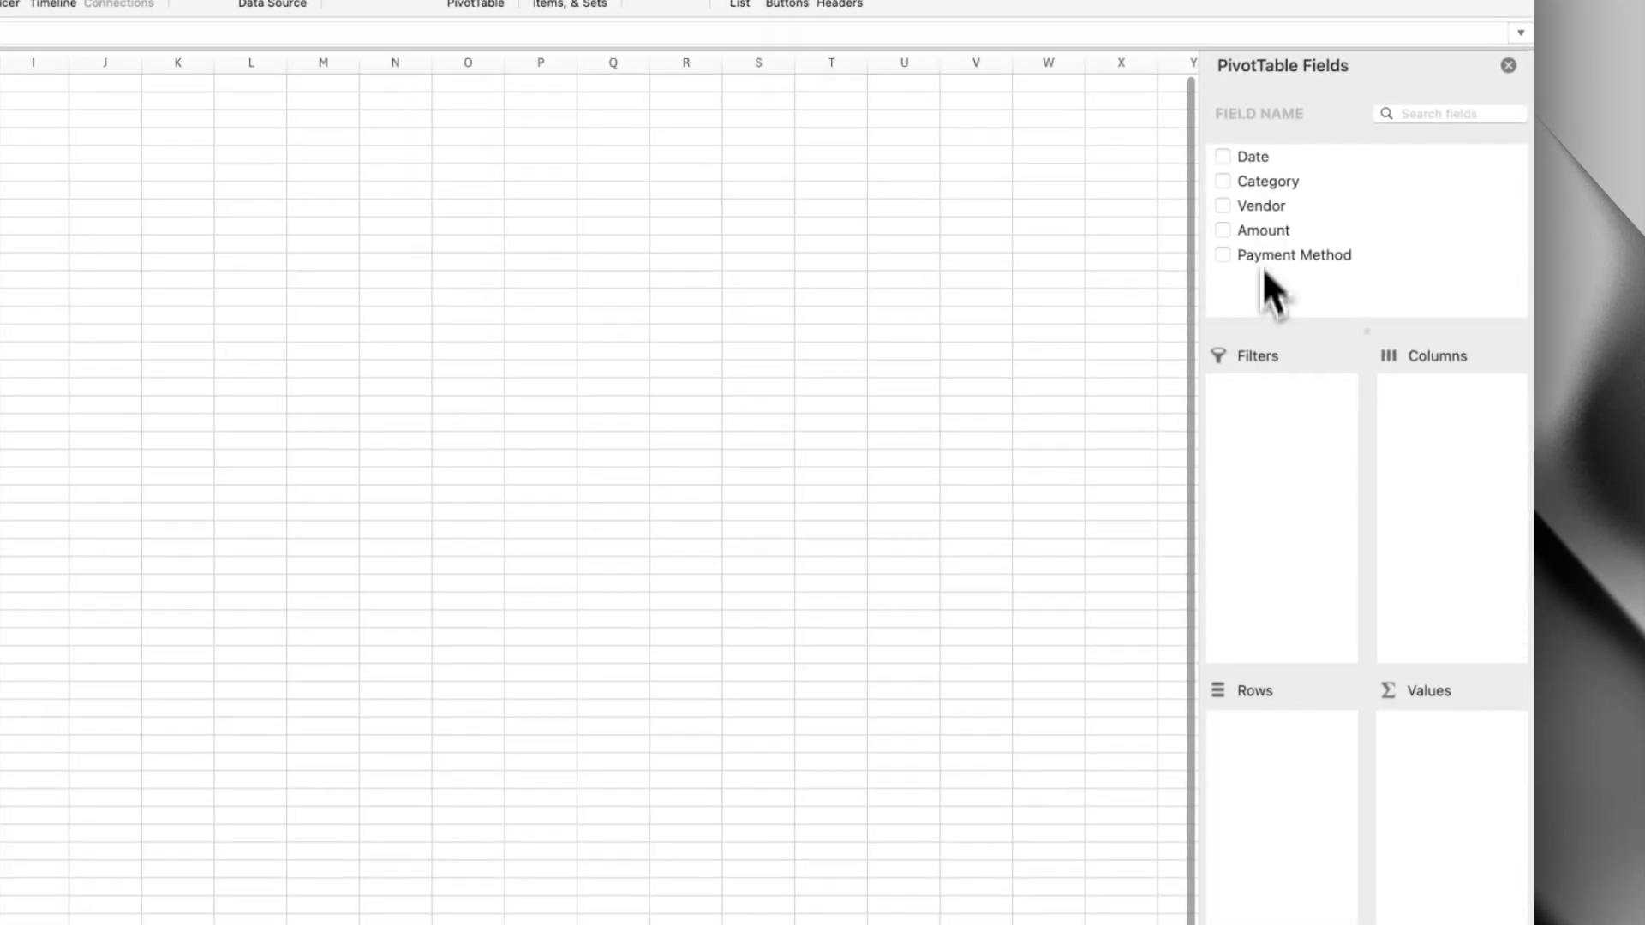
drag(1354, 326, 1365, 650)
drag(1278, 746, 1284, 754)
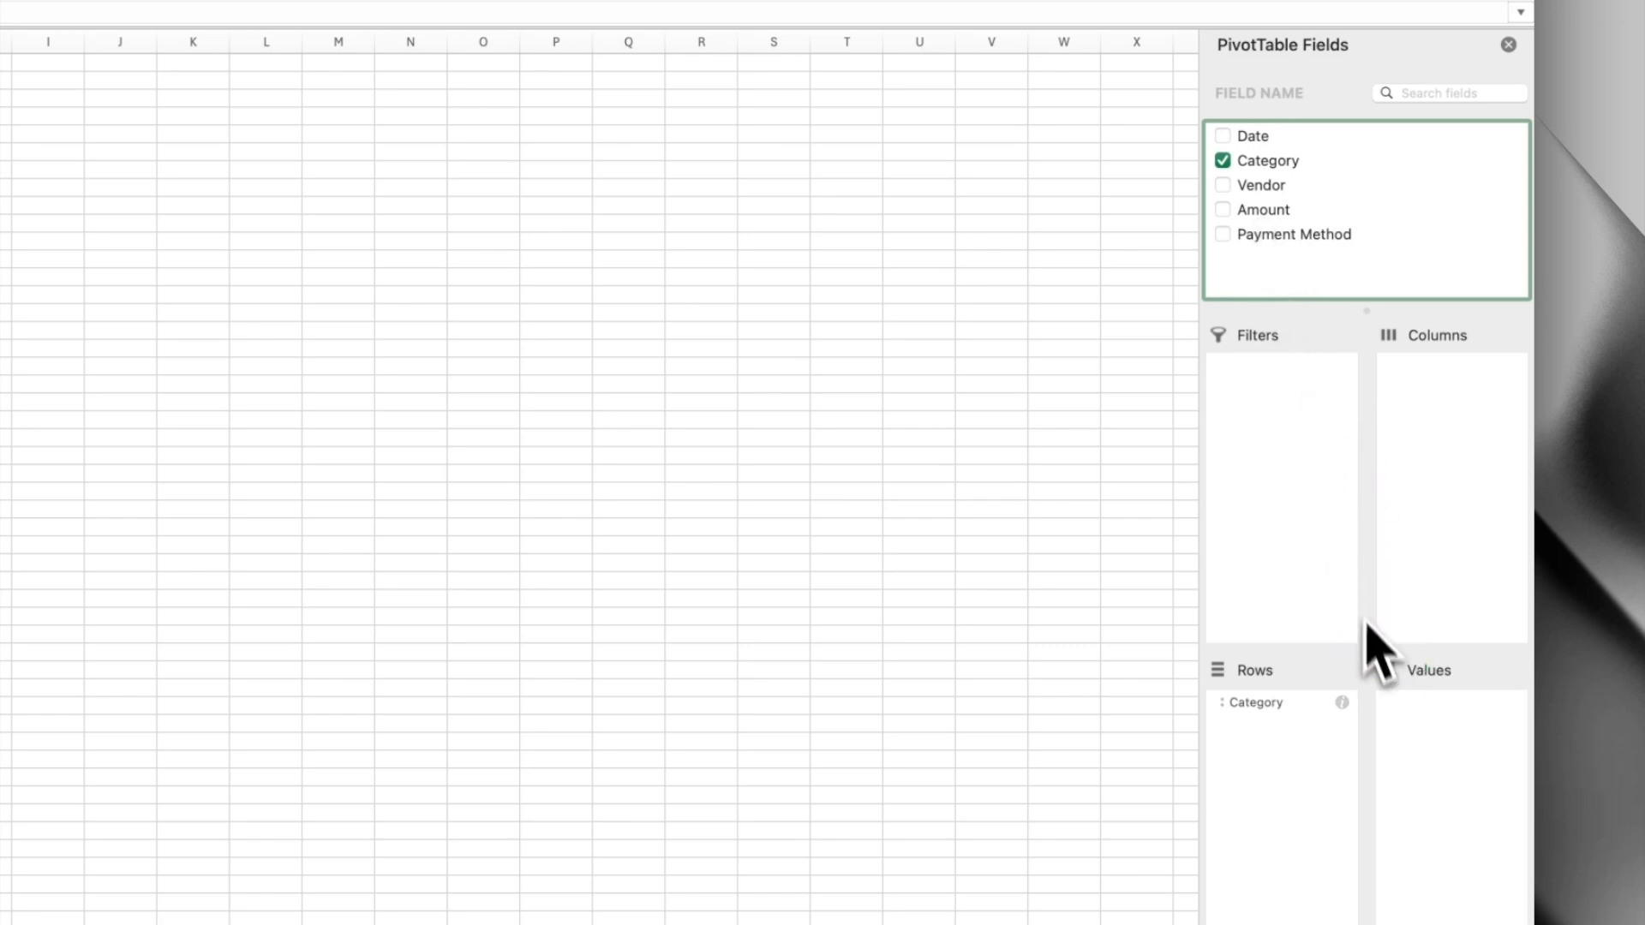
drag(1368, 628, 1385, 724)
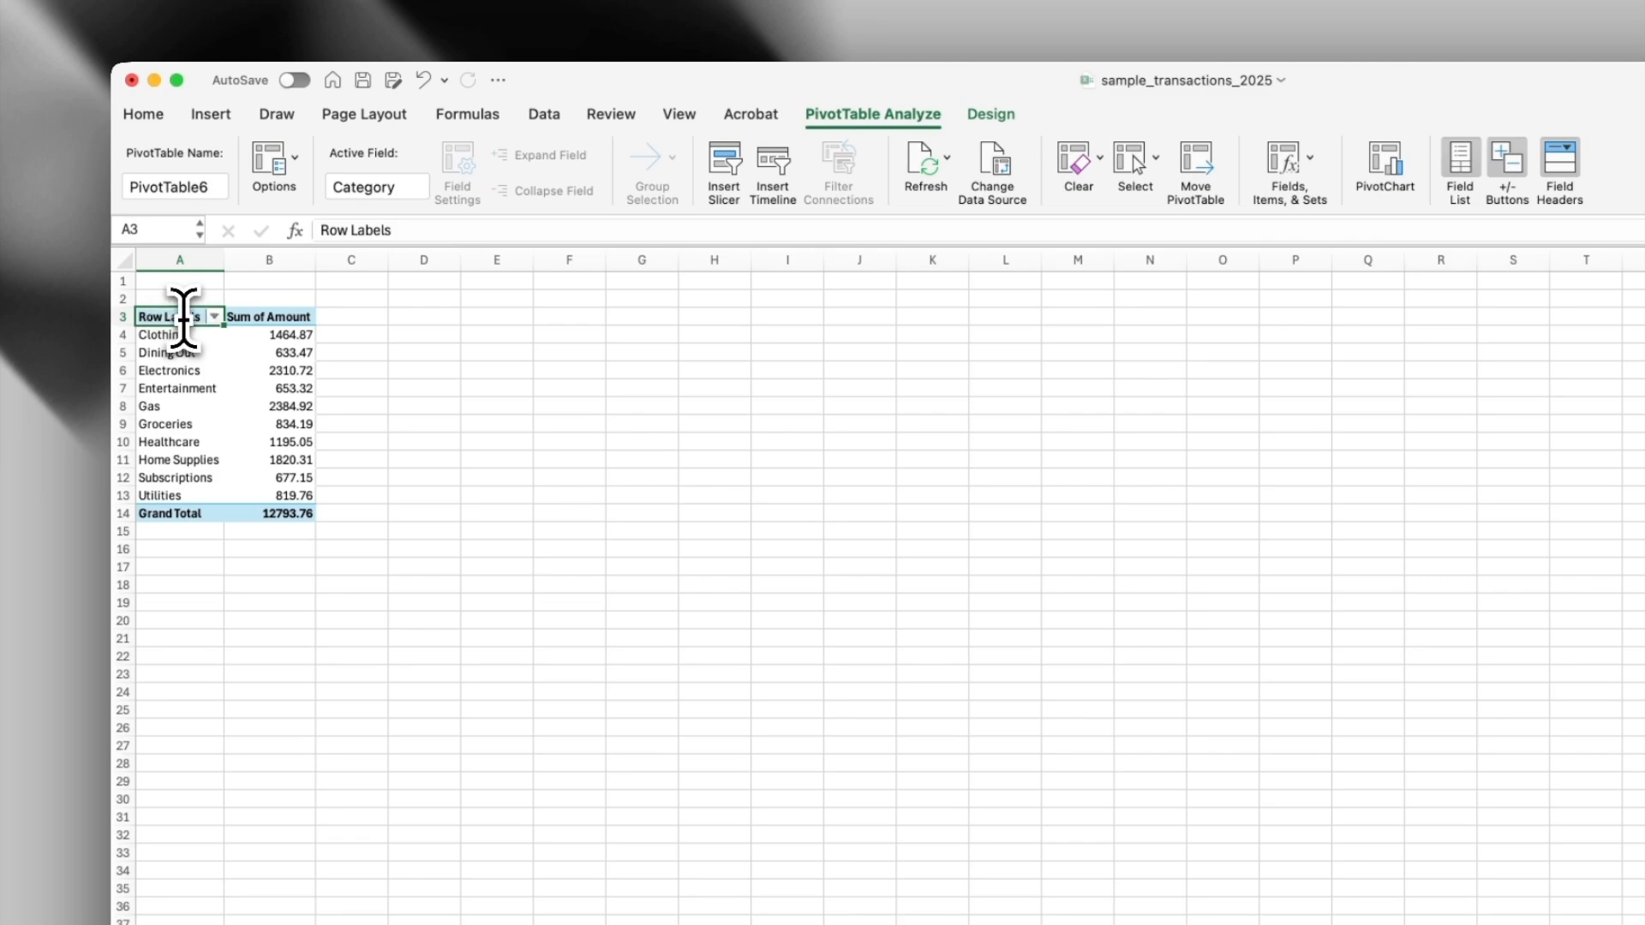
Rename the PivotTable's row label header as Category and its Sum of Amount field as Totals.
double_click(180, 317)
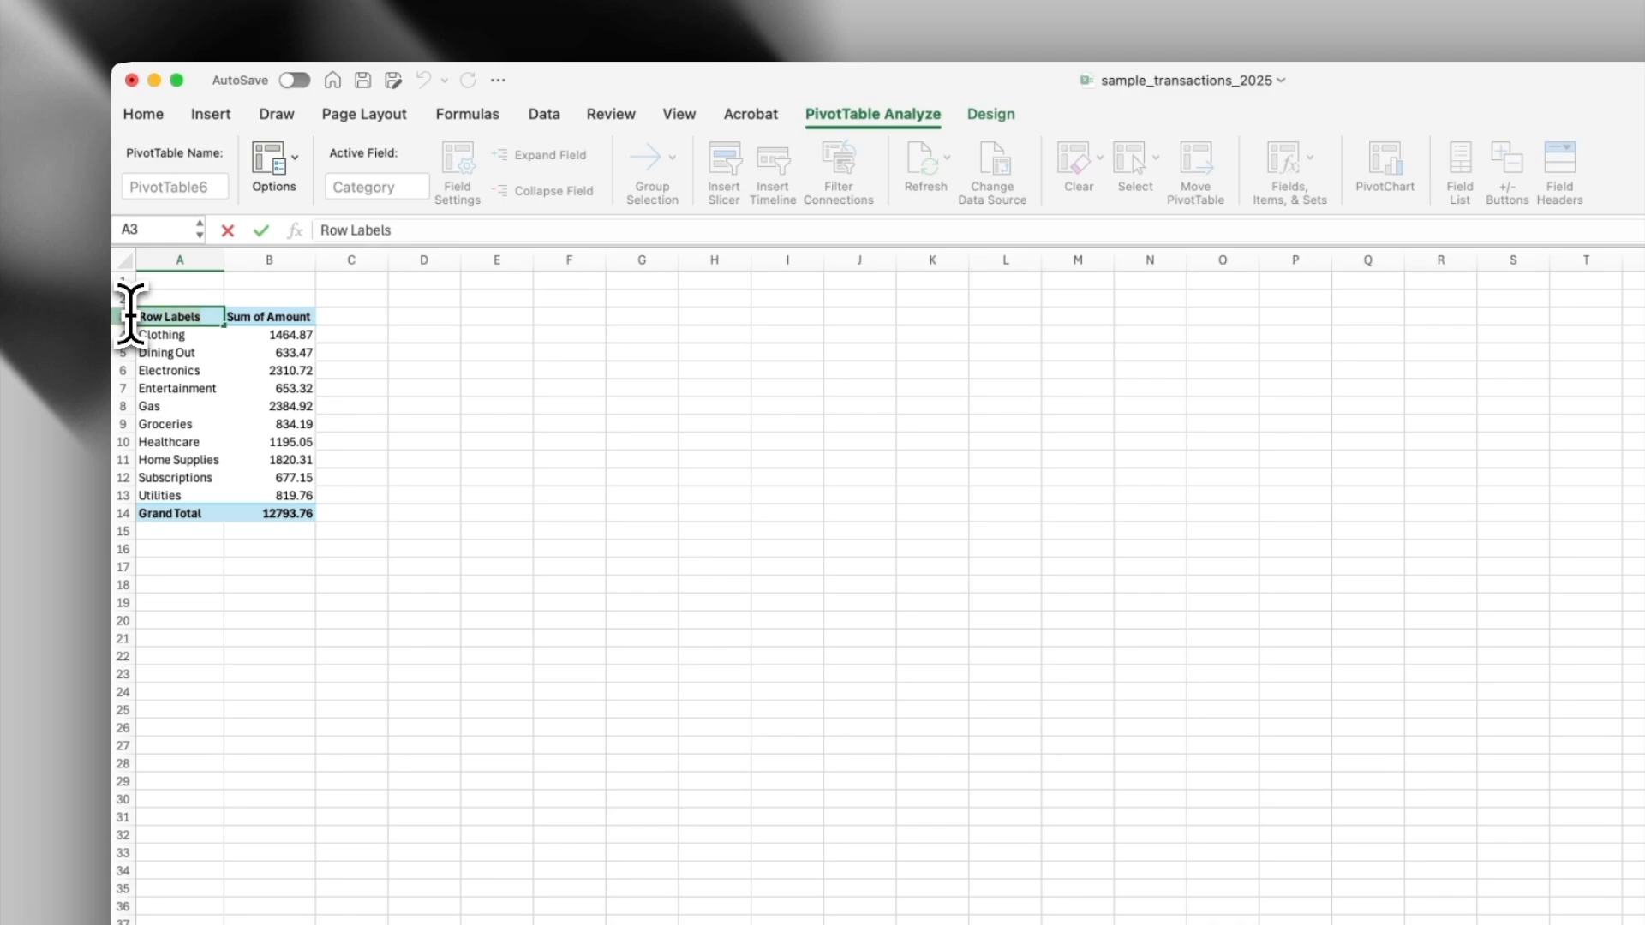
text(Category)
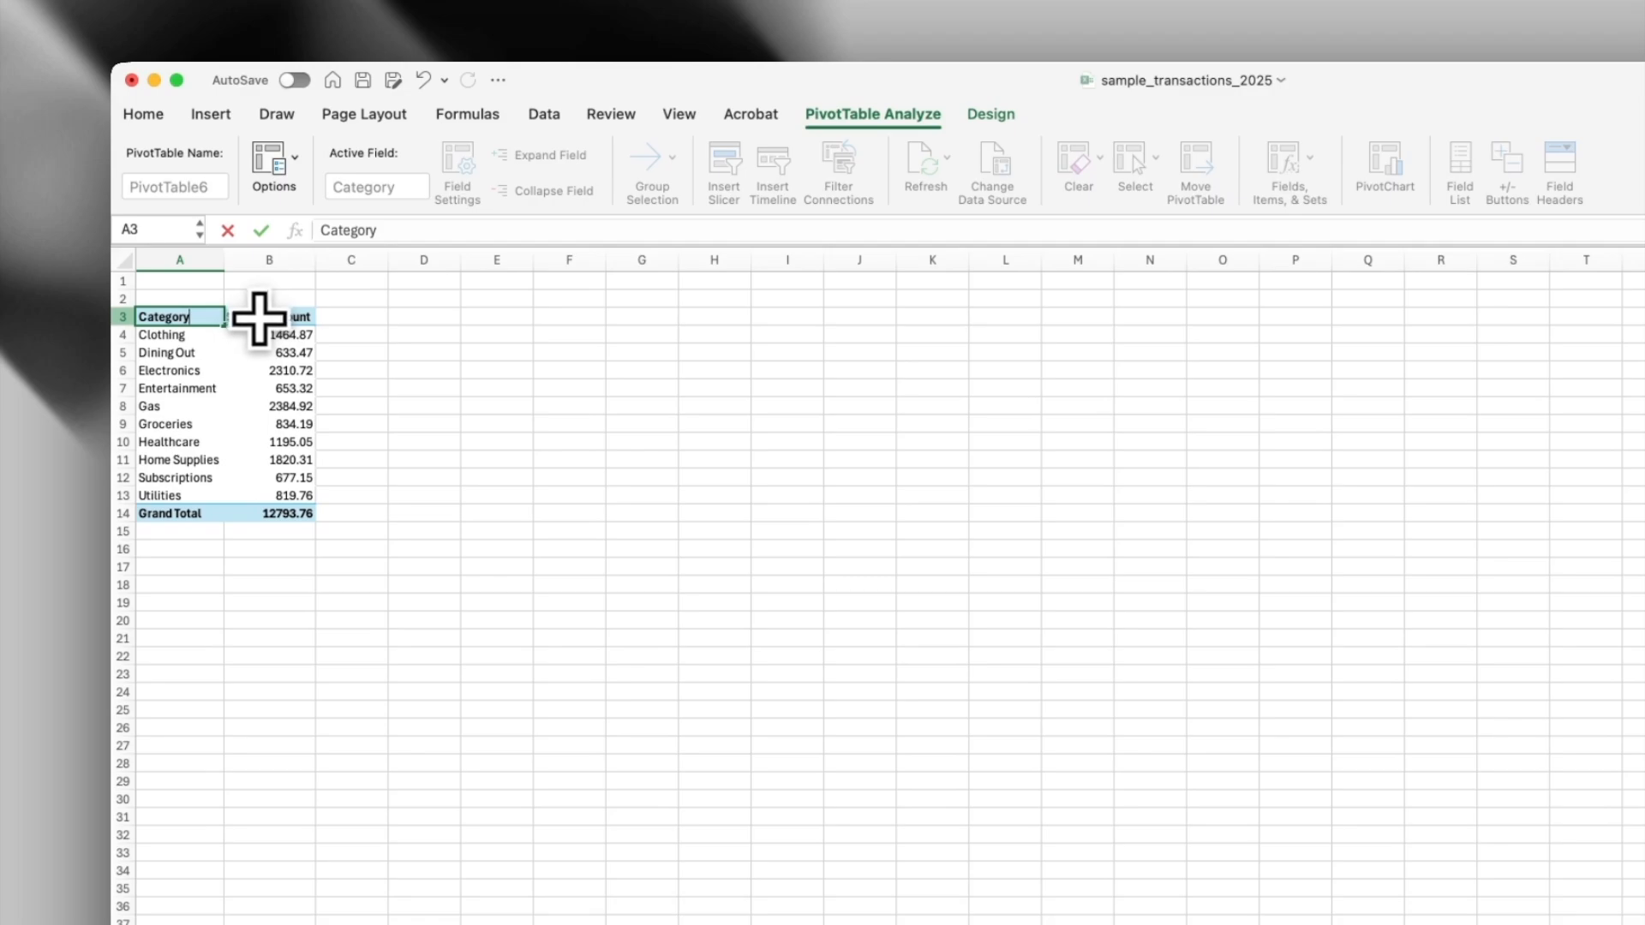
click(261, 317)
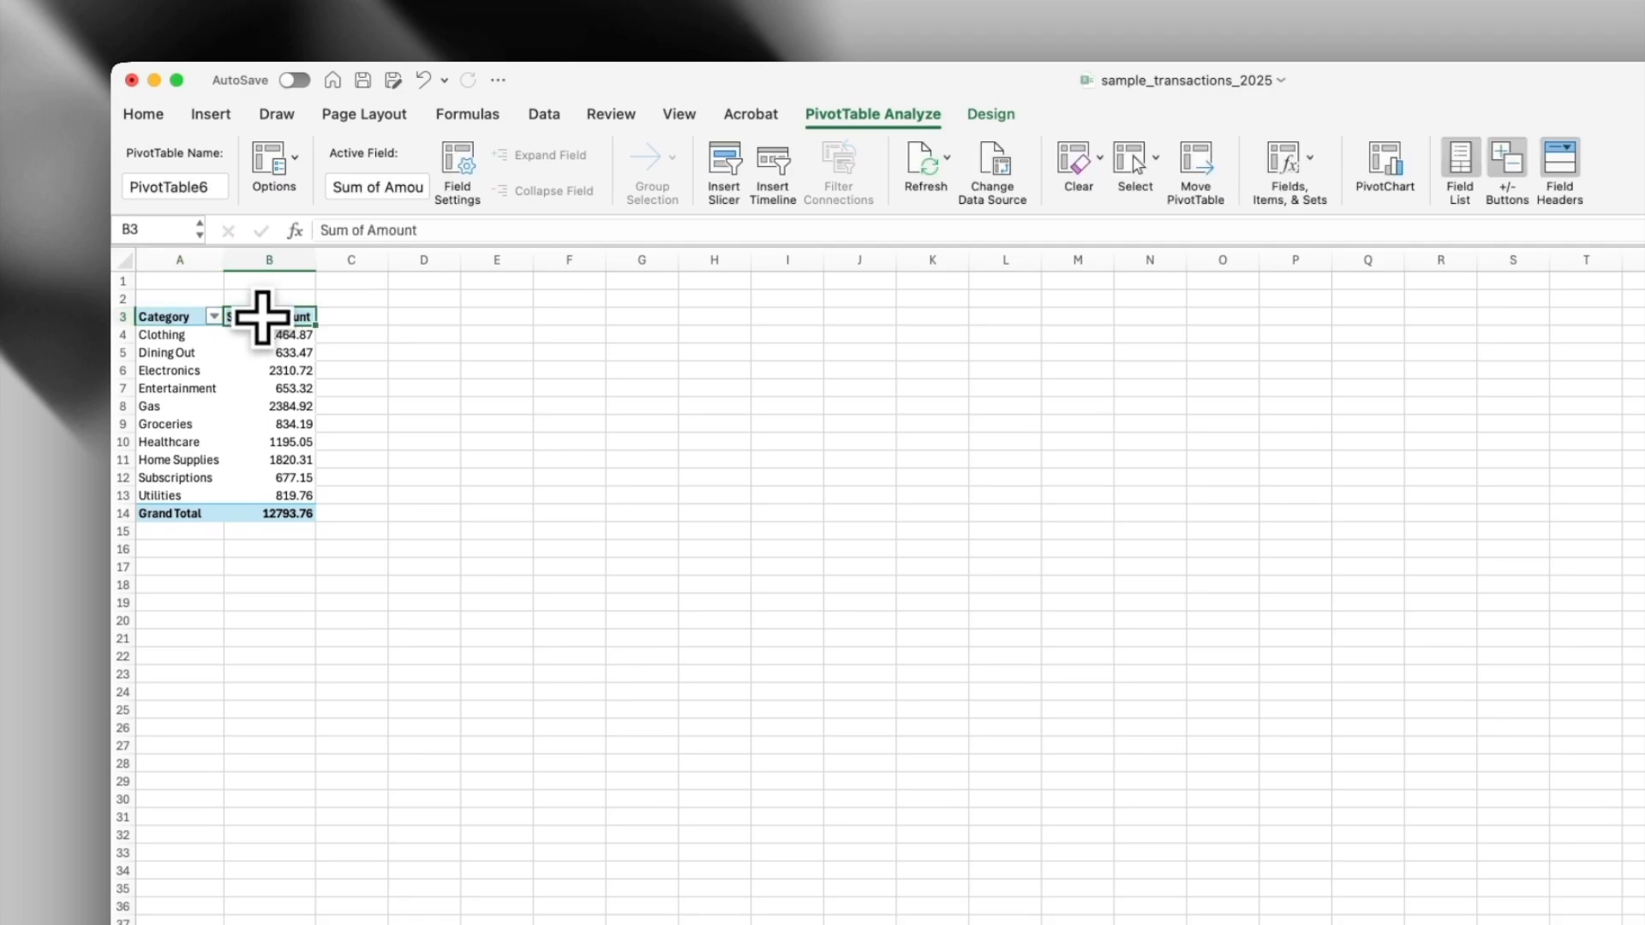
double_click(261, 317)
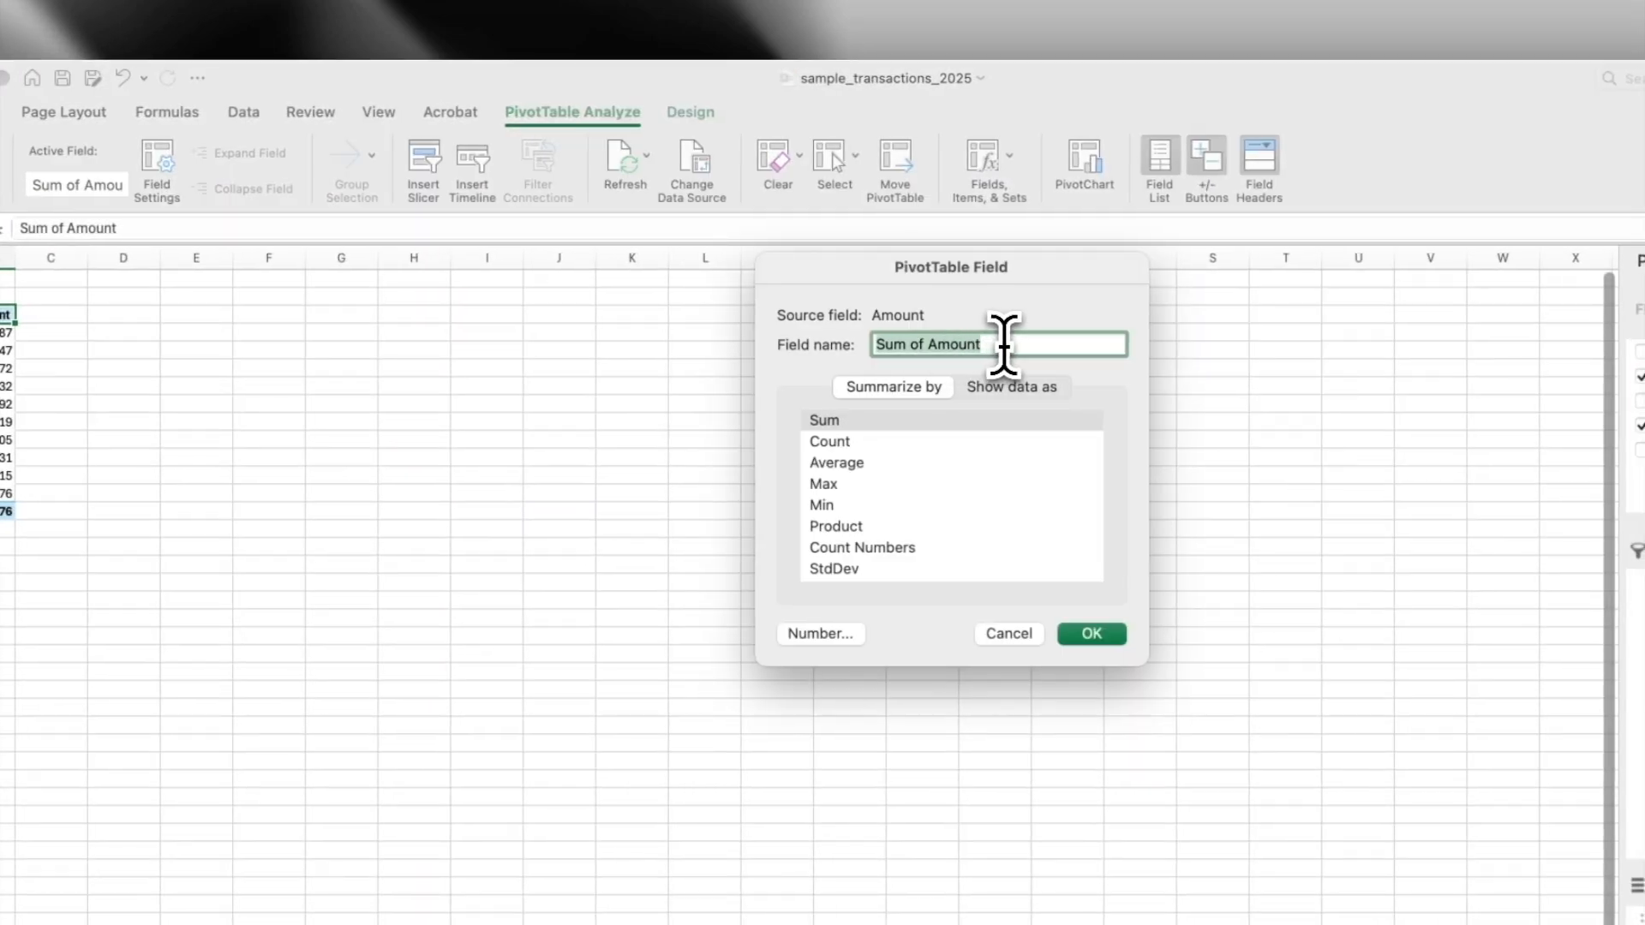
drag(1004, 344, 859, 343)
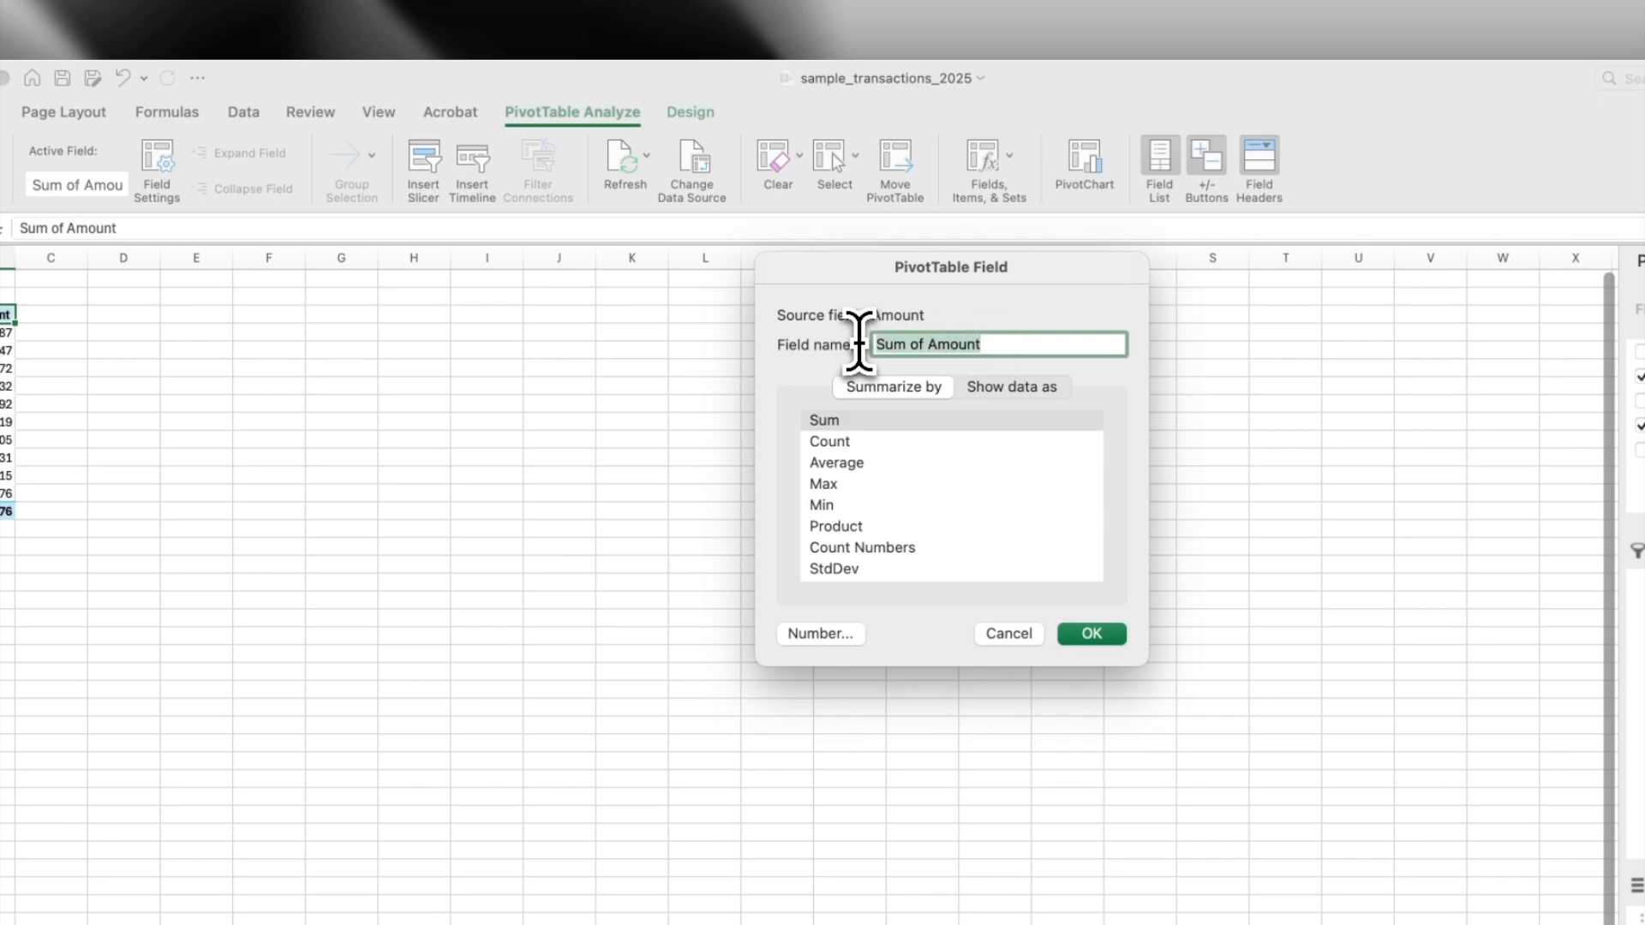
text(Totals)
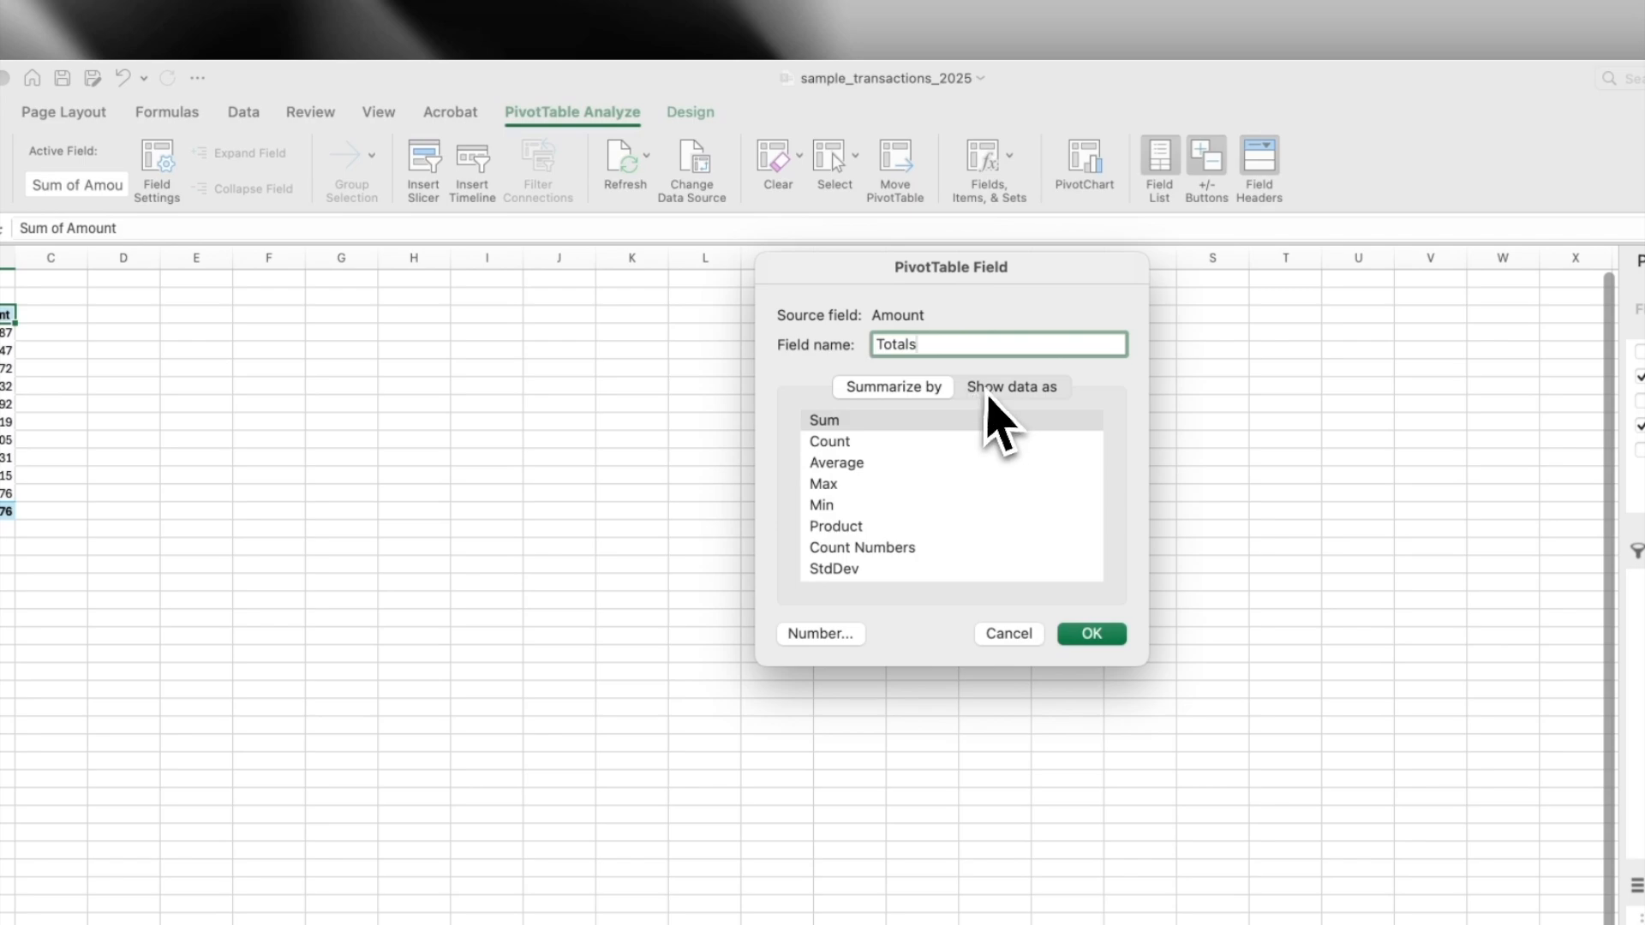
Give the Totals field the Accounting number format with the symbol set to None, and apply the field settings.
click(992, 389)
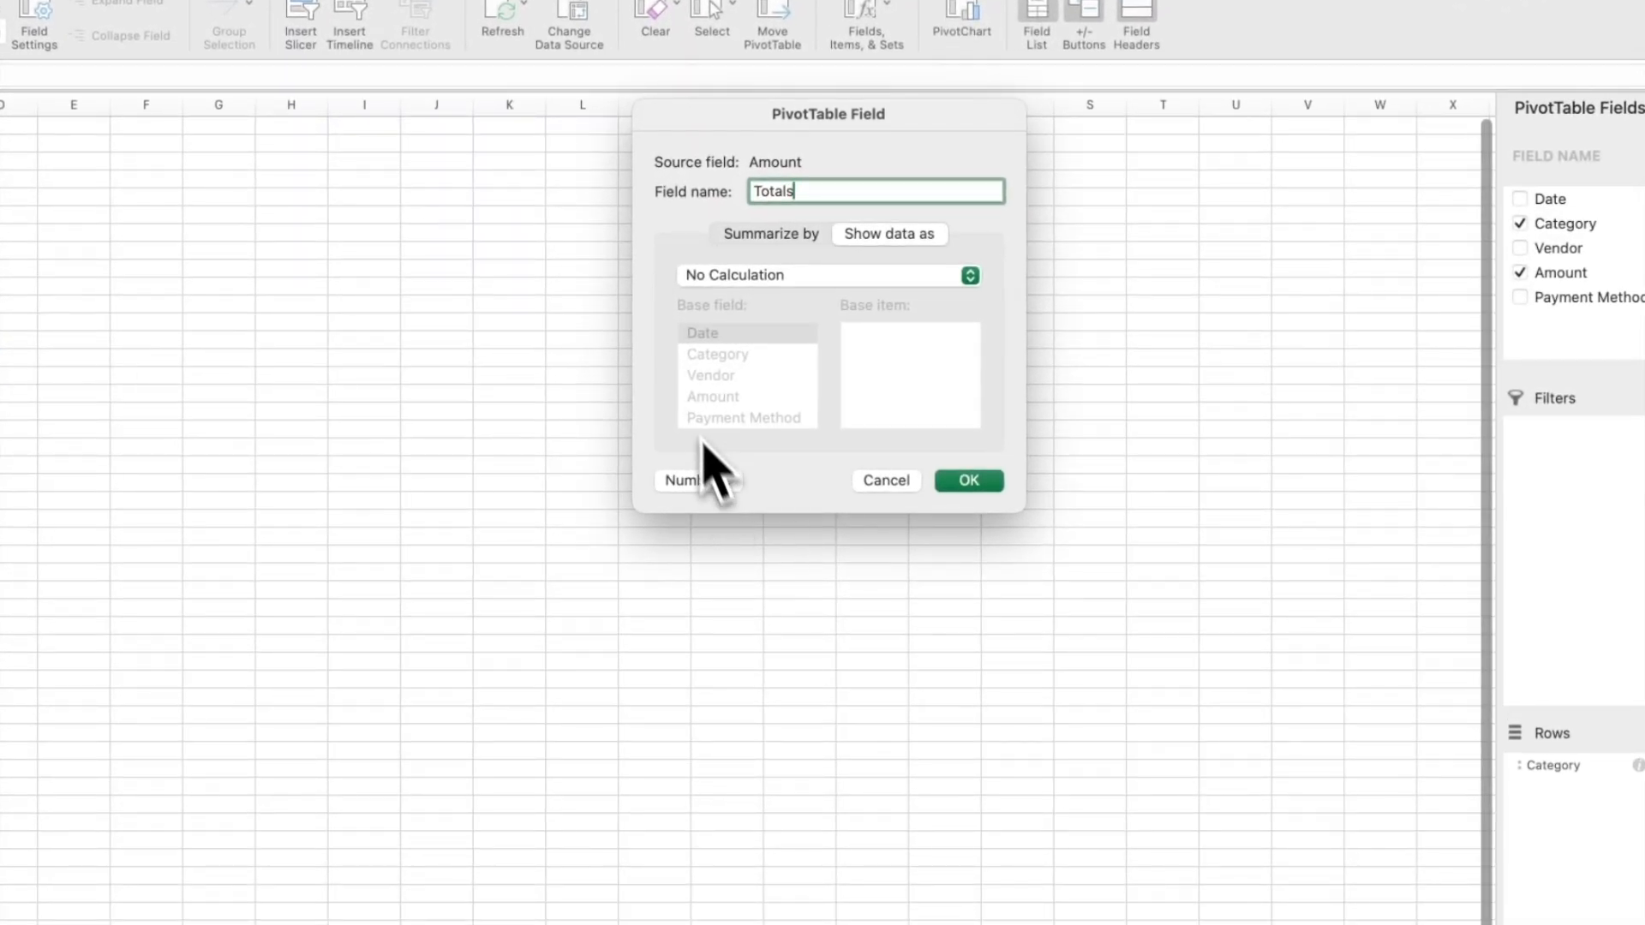
click(686, 479)
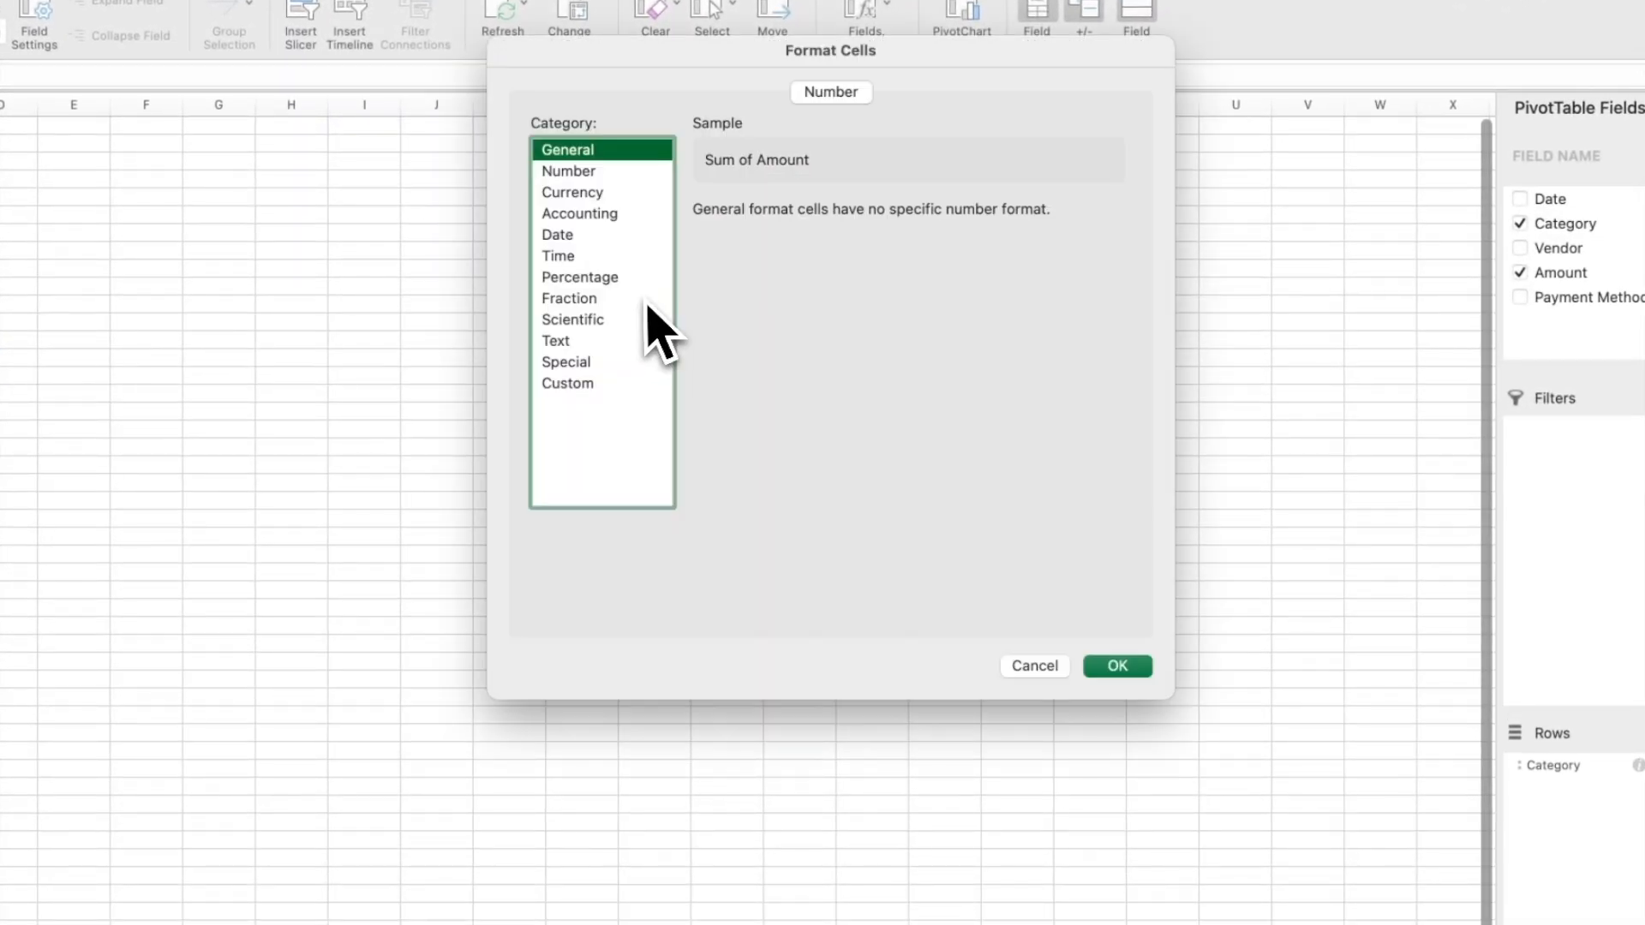
click(591, 215)
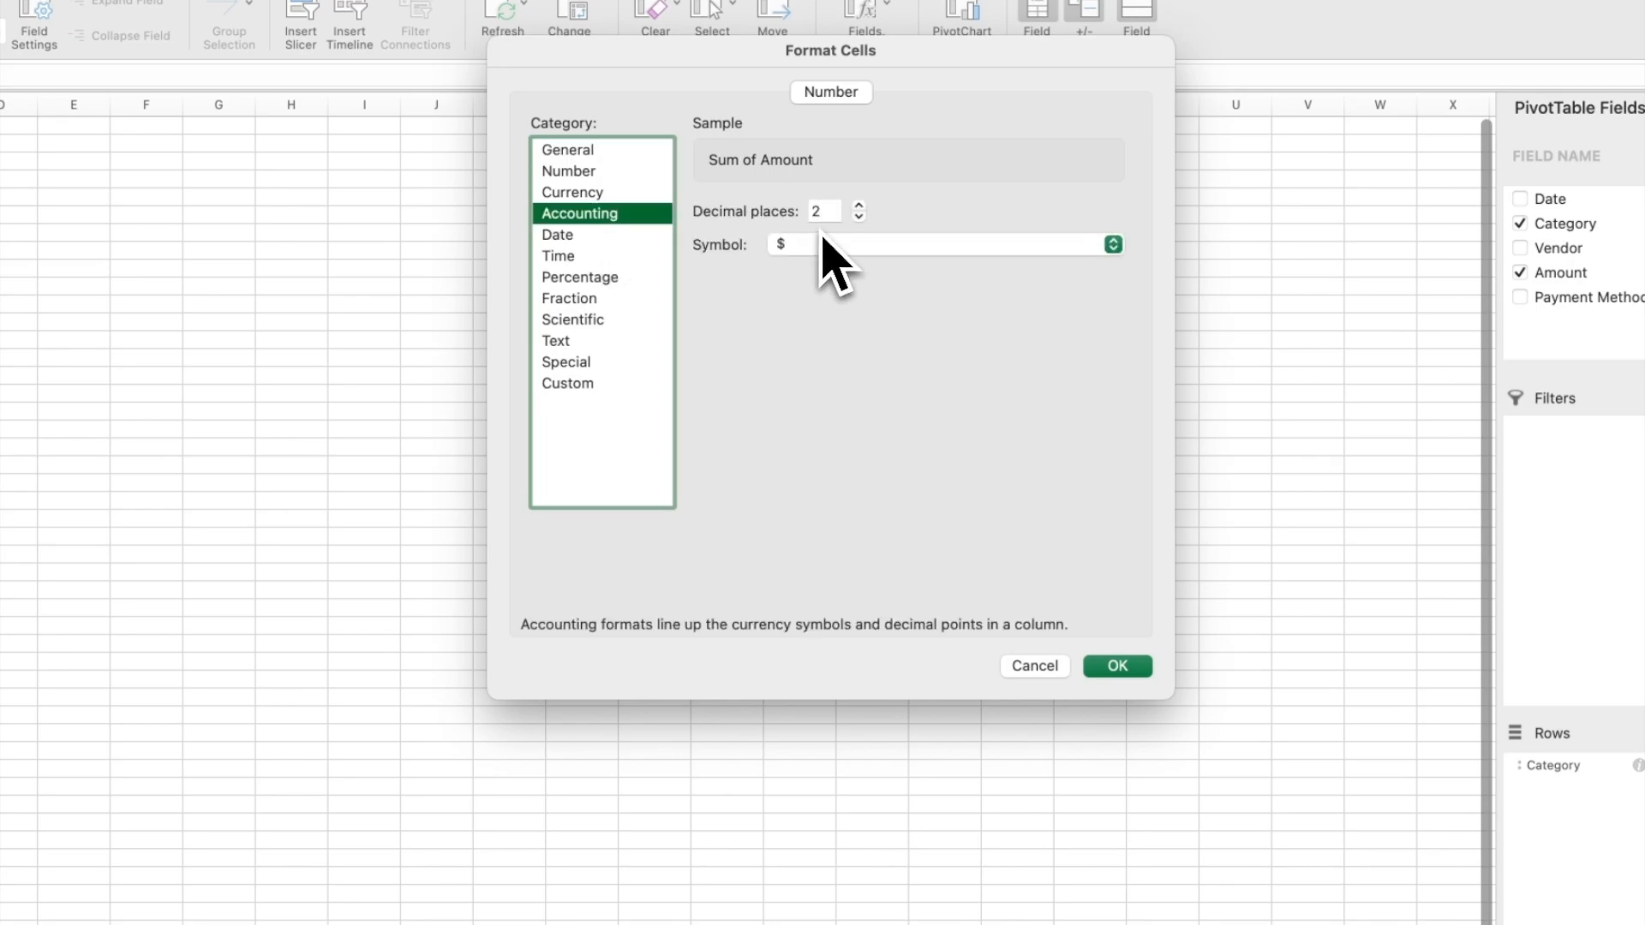
click(824, 245)
key(Up)
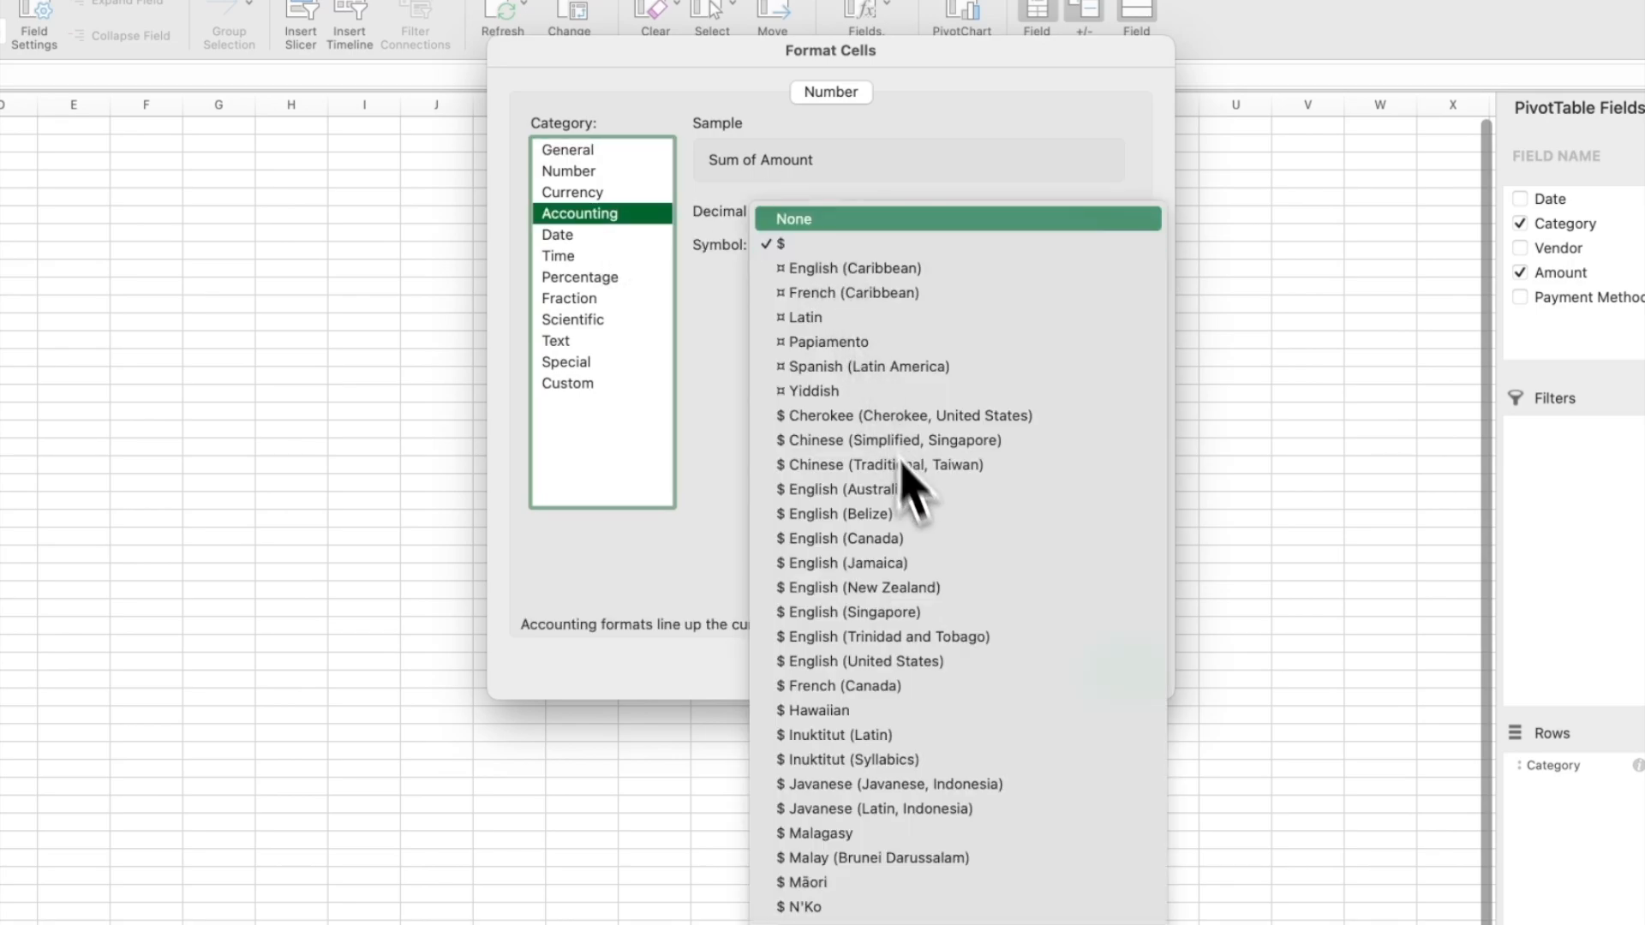
key(Return)
click(1107, 673)
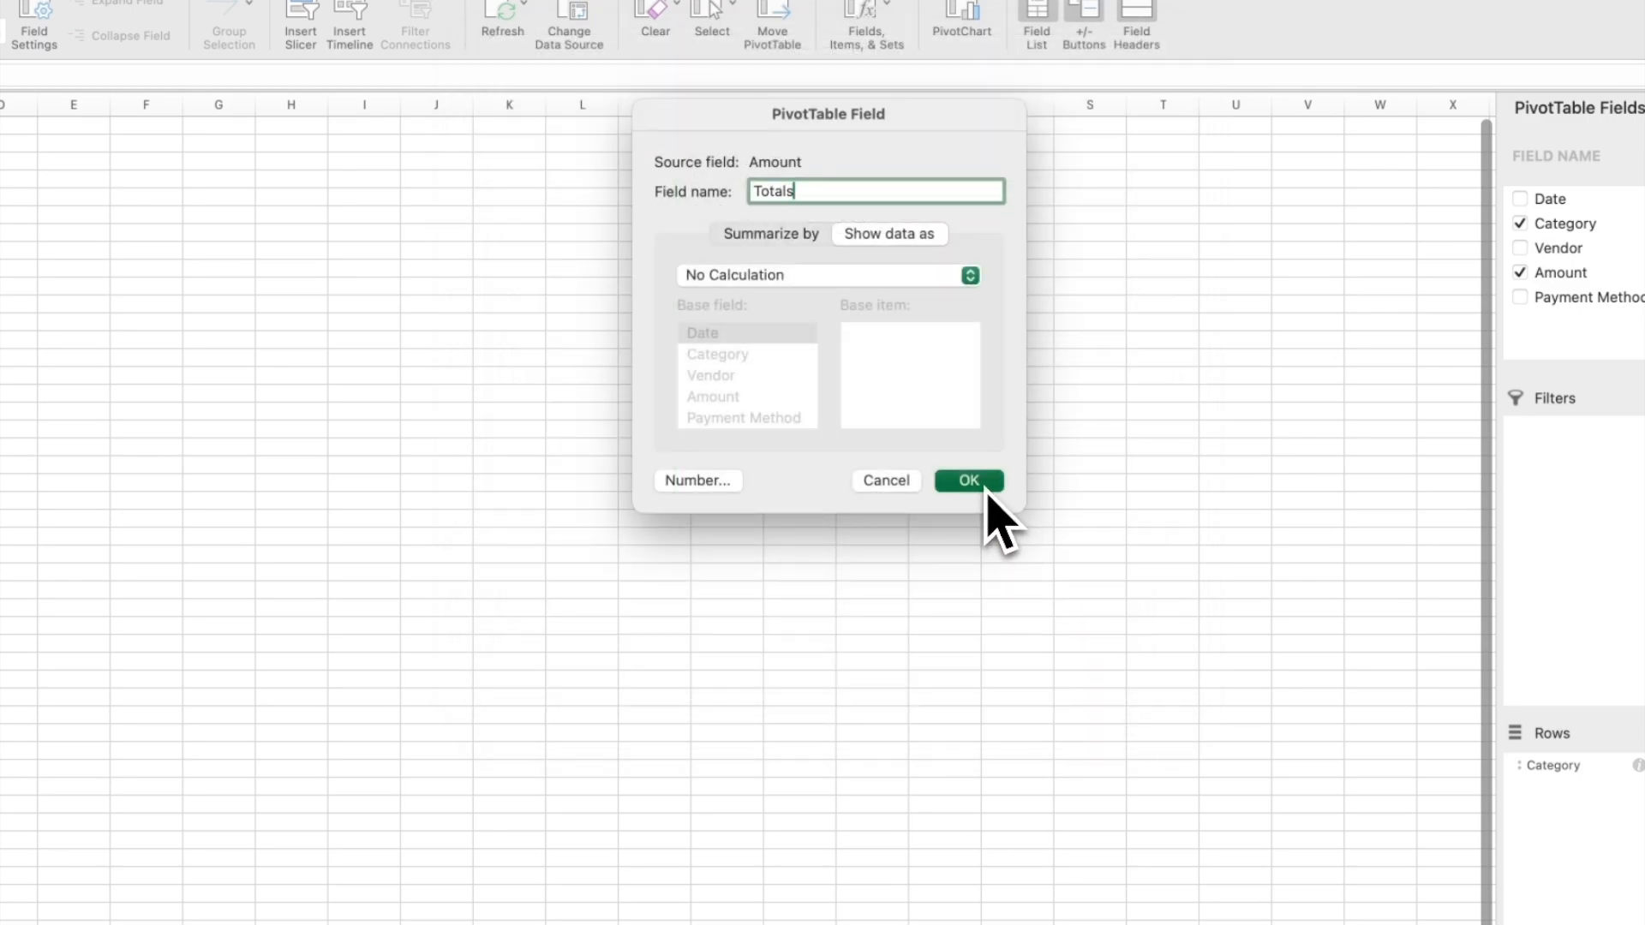
click(985, 485)
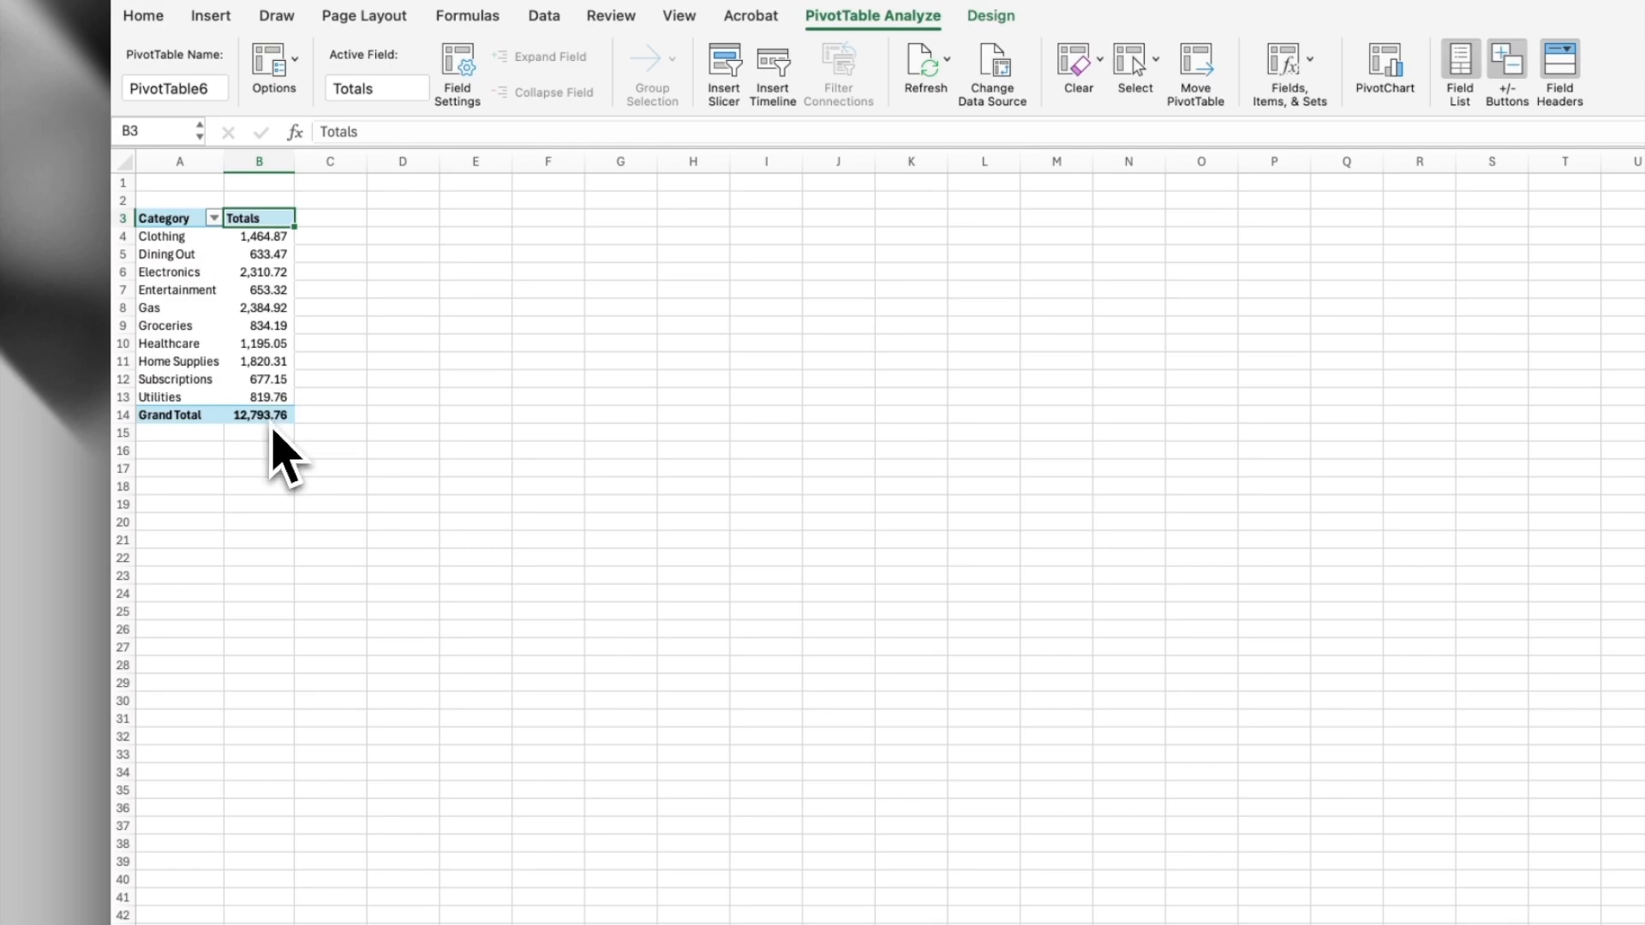
Format the Grand Total amount as Accounting with the $ symbol.
right_click(274, 418)
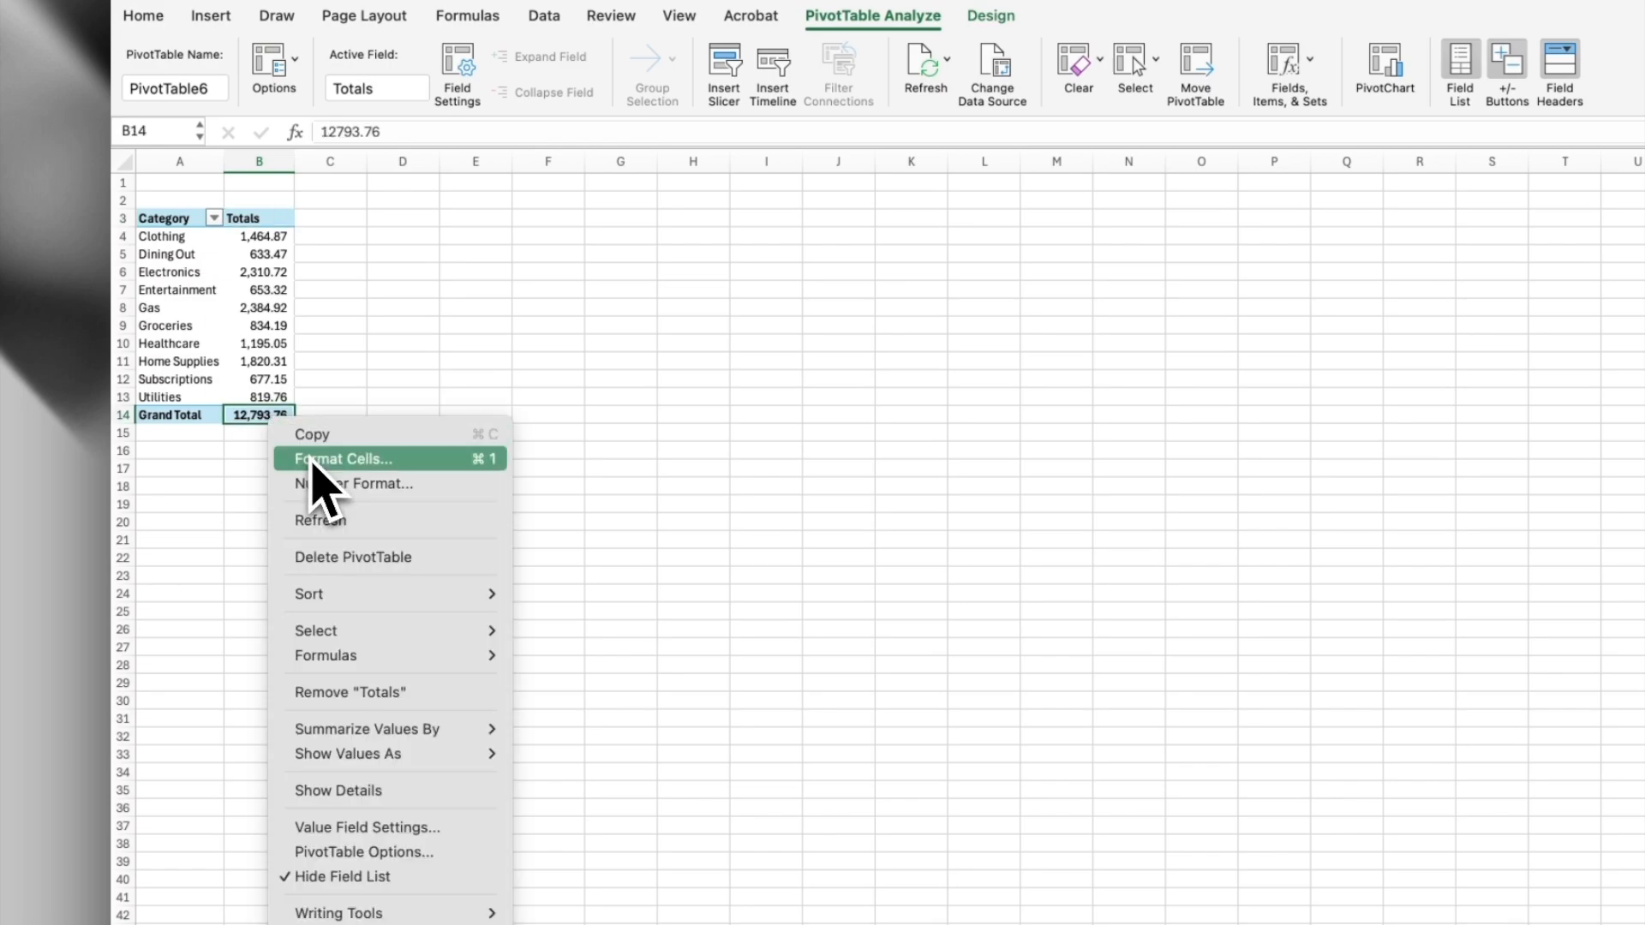
click(314, 460)
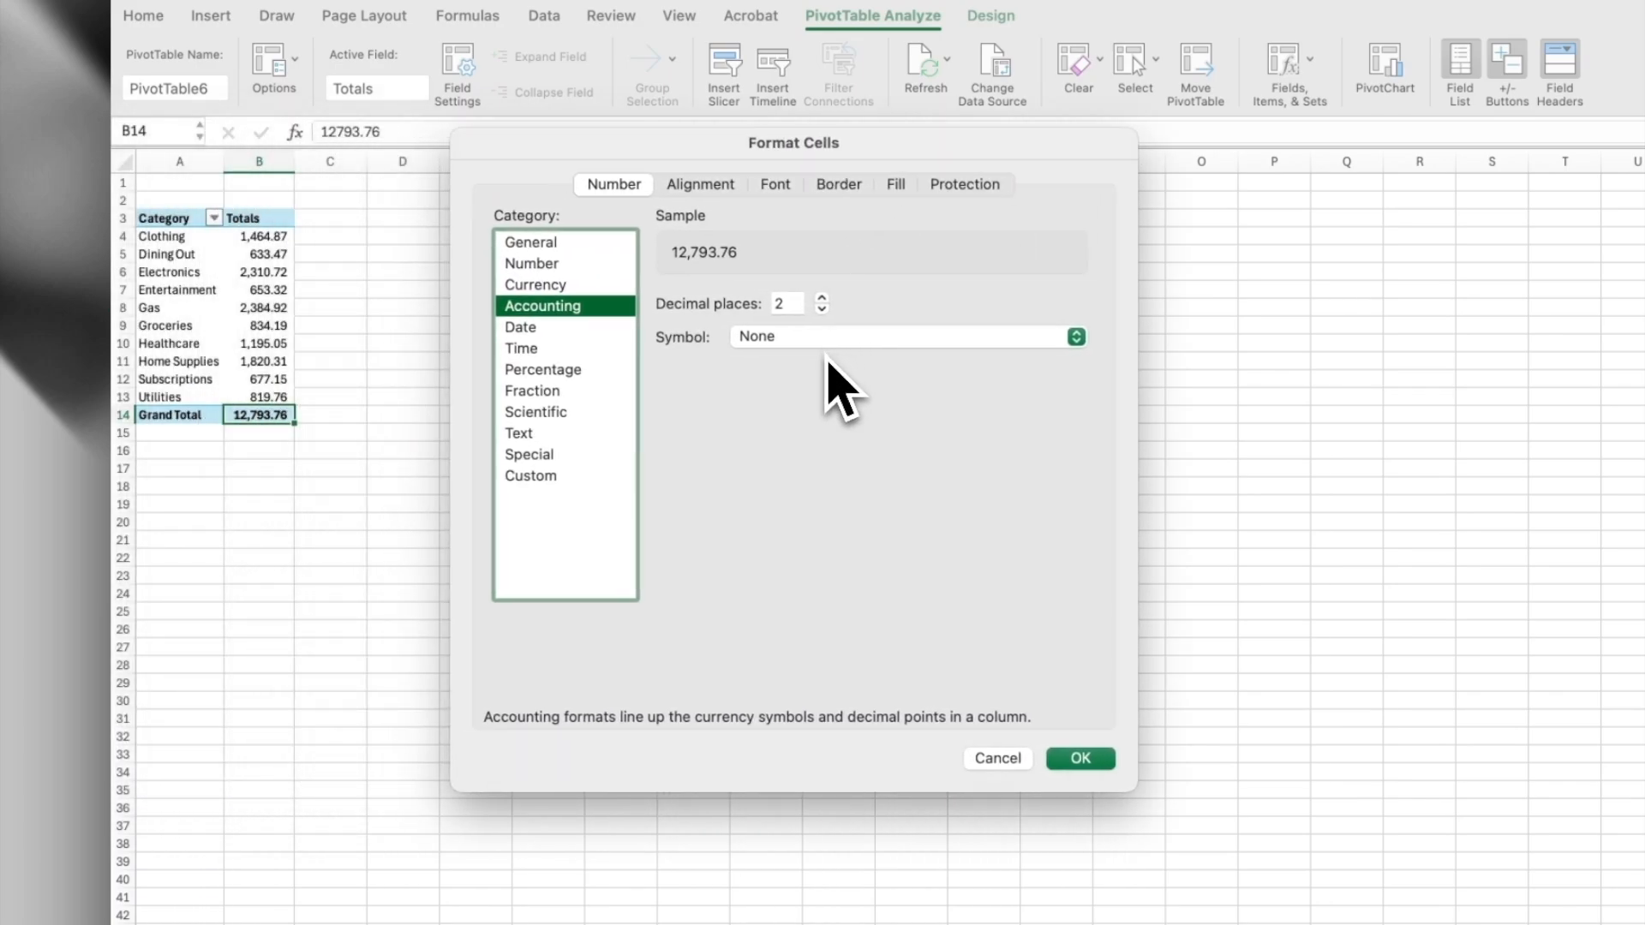
click(829, 341)
click(827, 360)
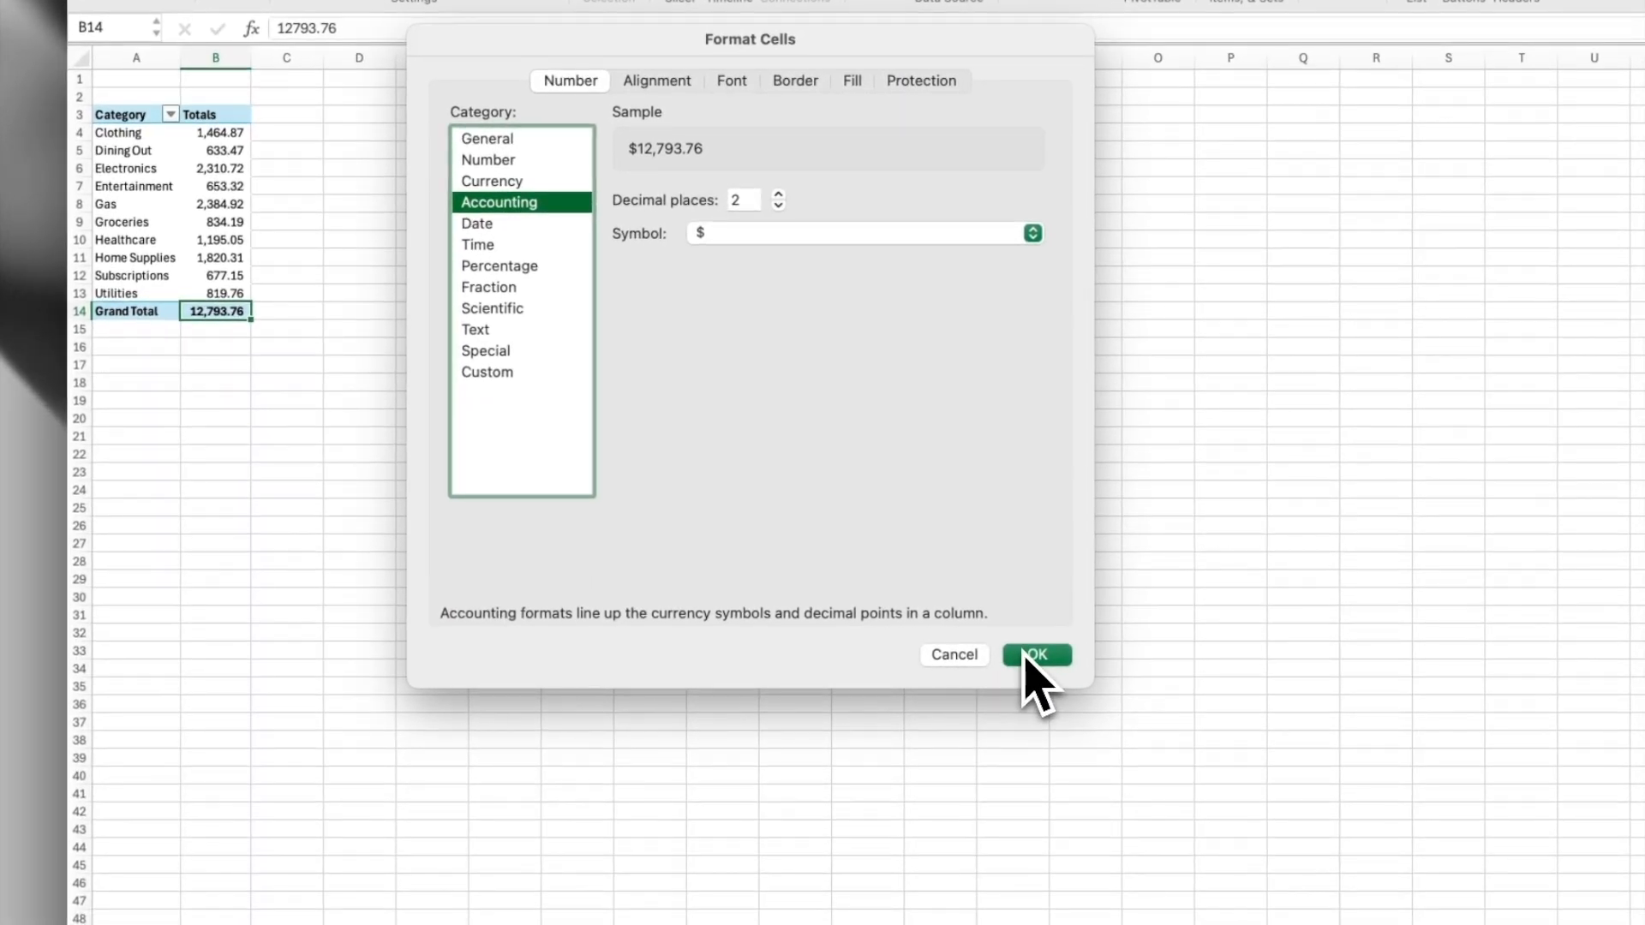
click(1033, 655)
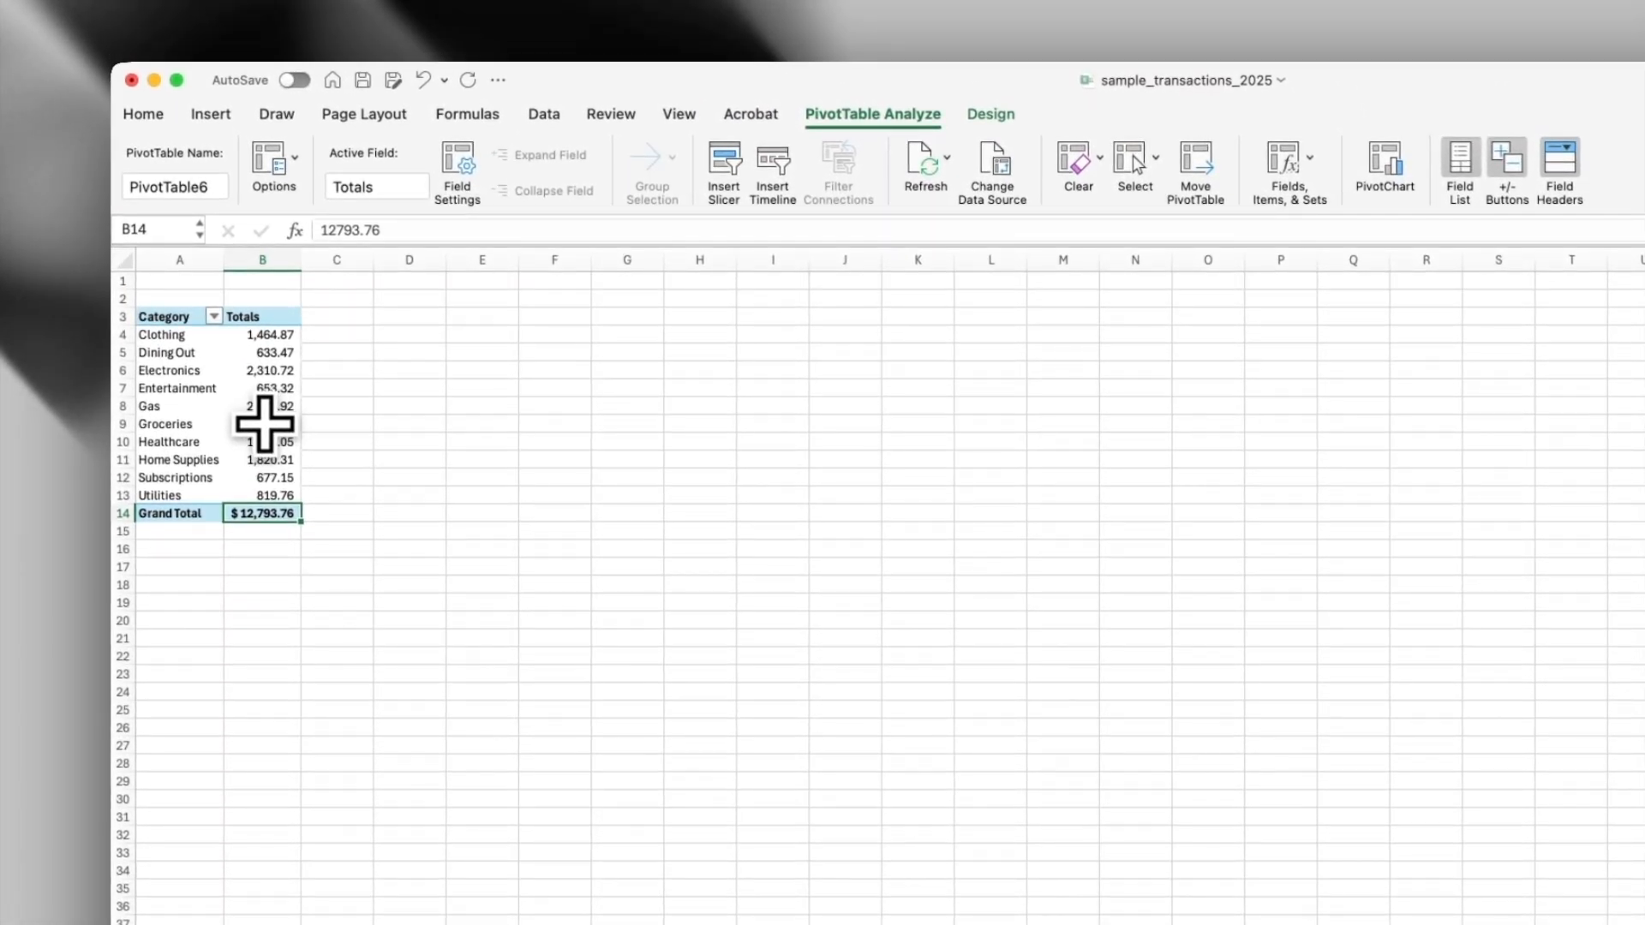
Try the light PivotTable style with blue borders on the category table.
click(264, 423)
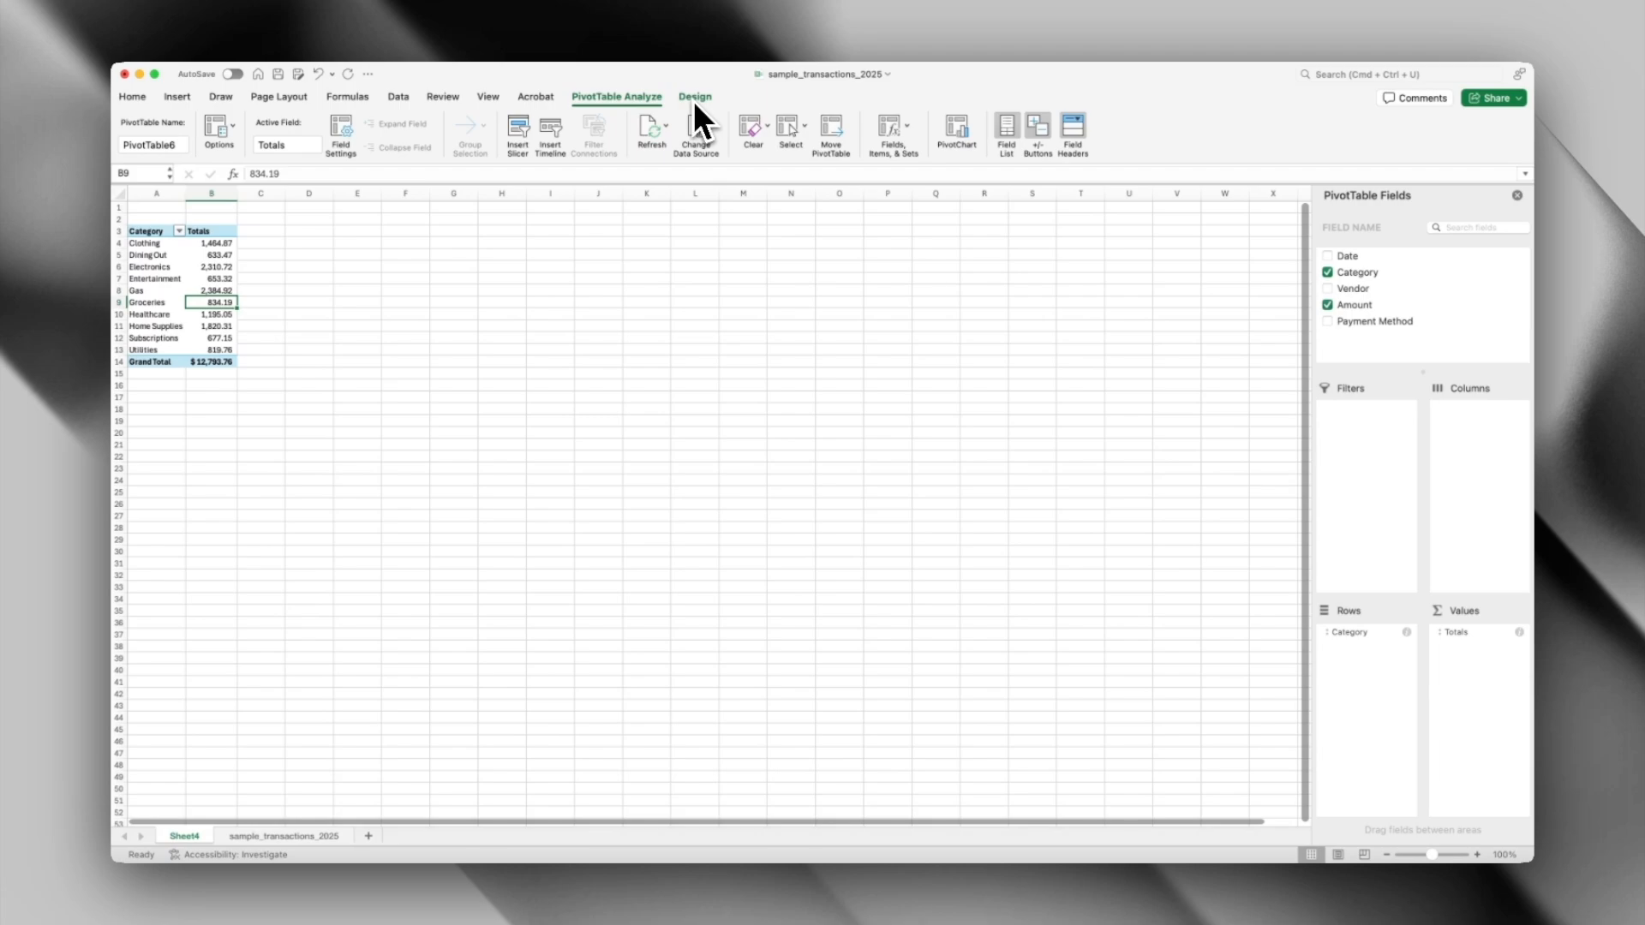
click(694, 96)
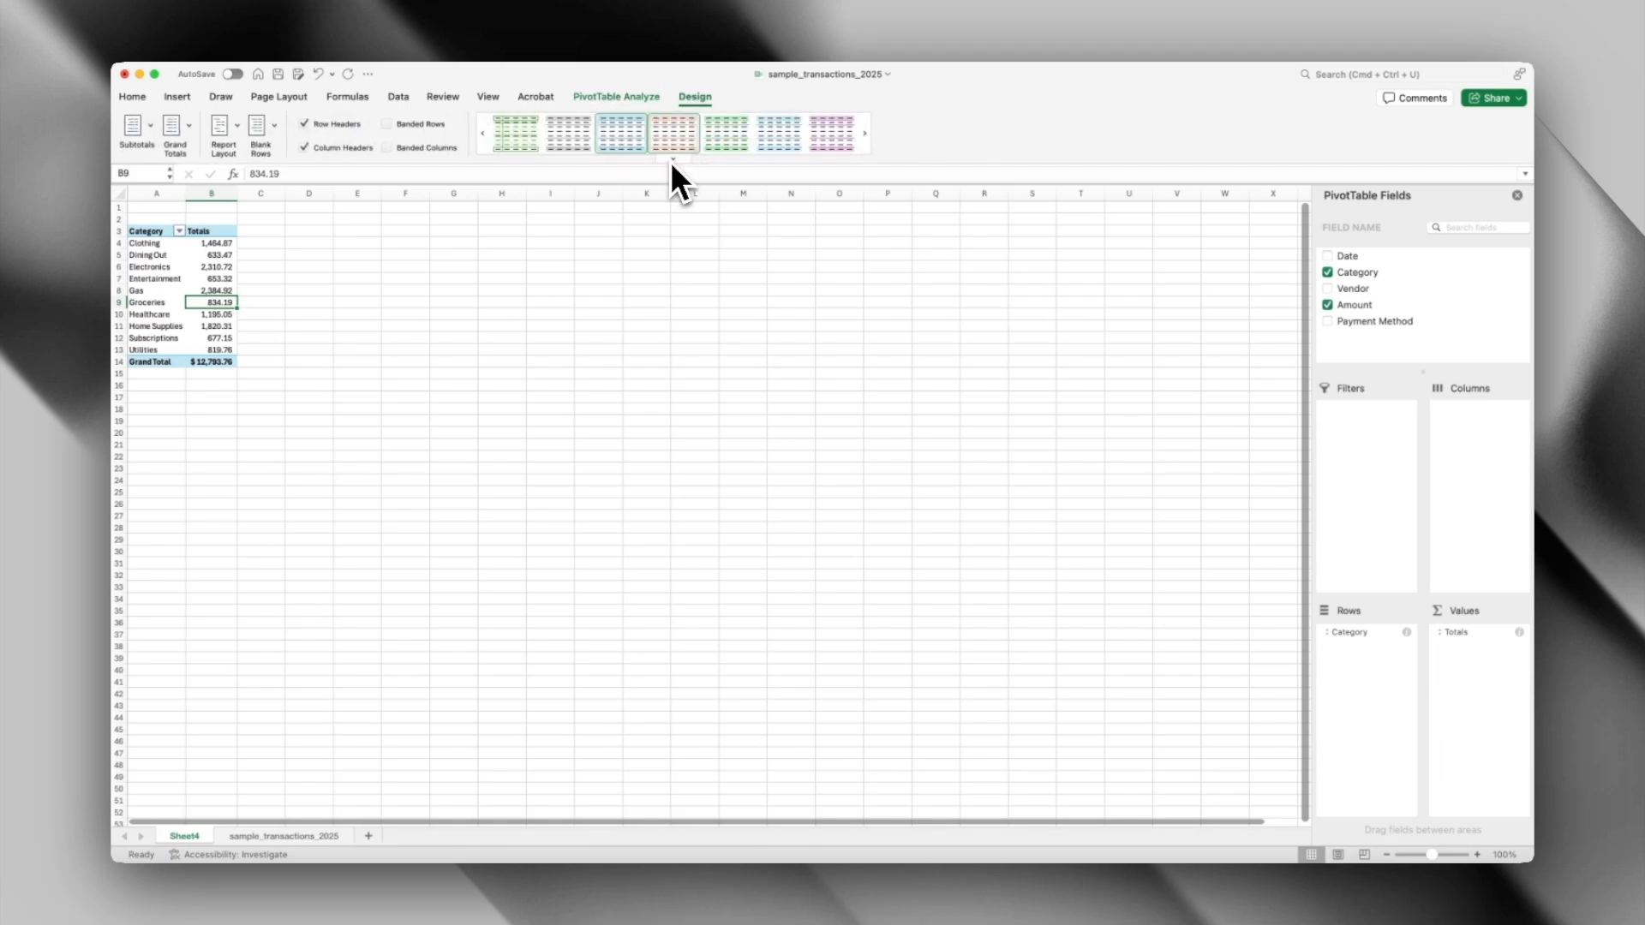
click(673, 160)
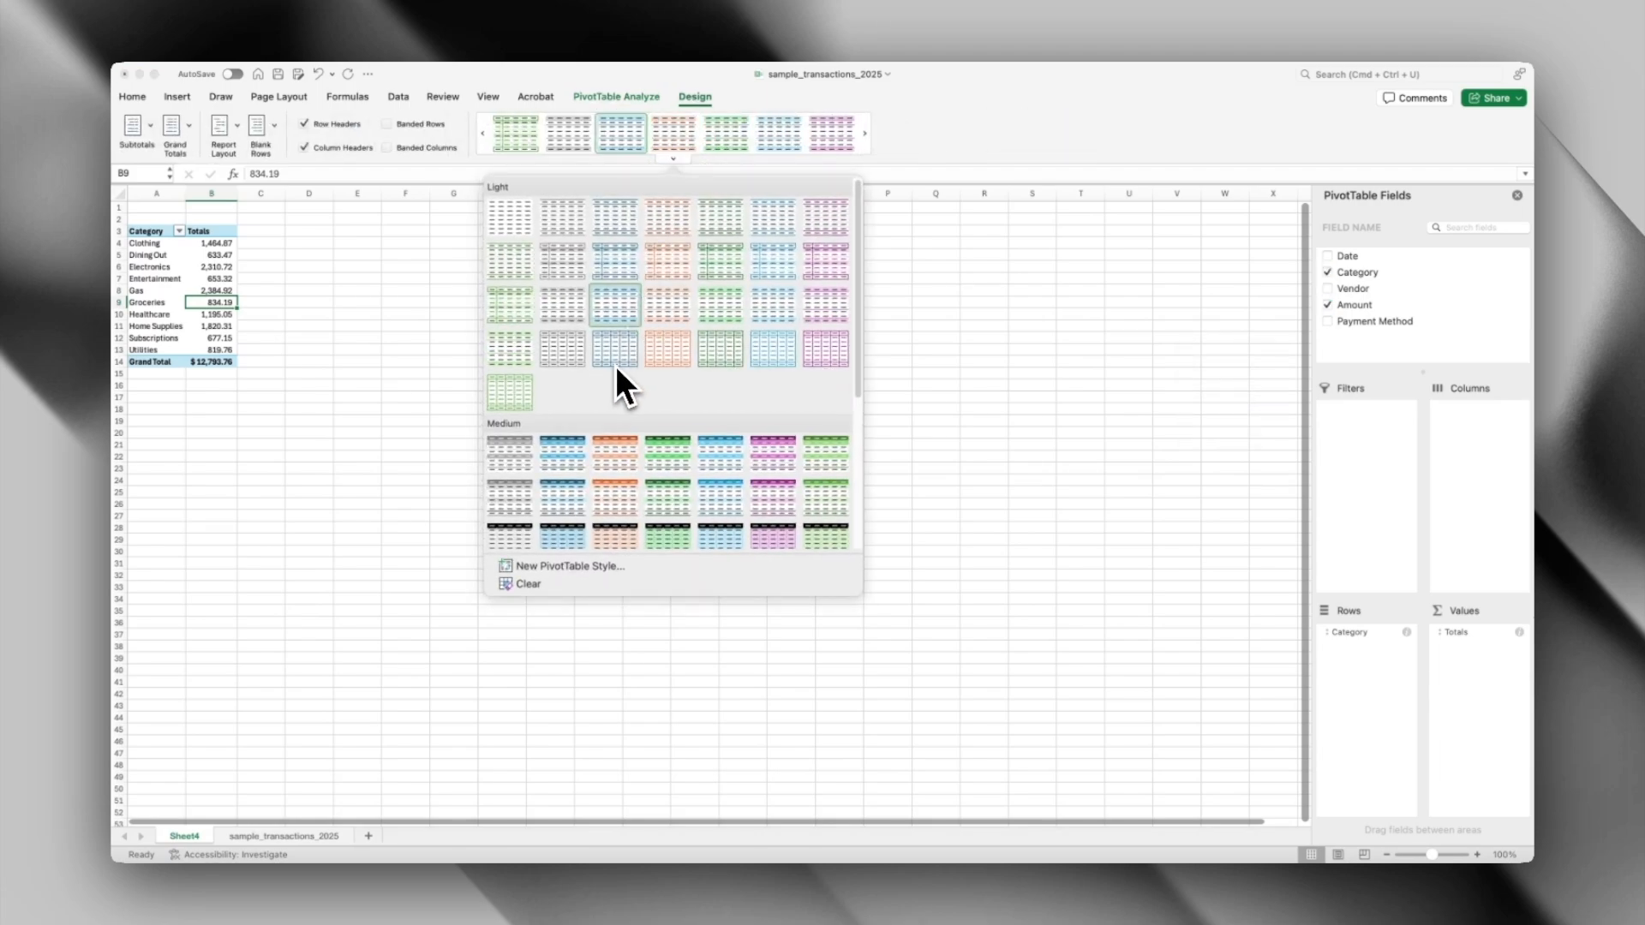
click(615, 367)
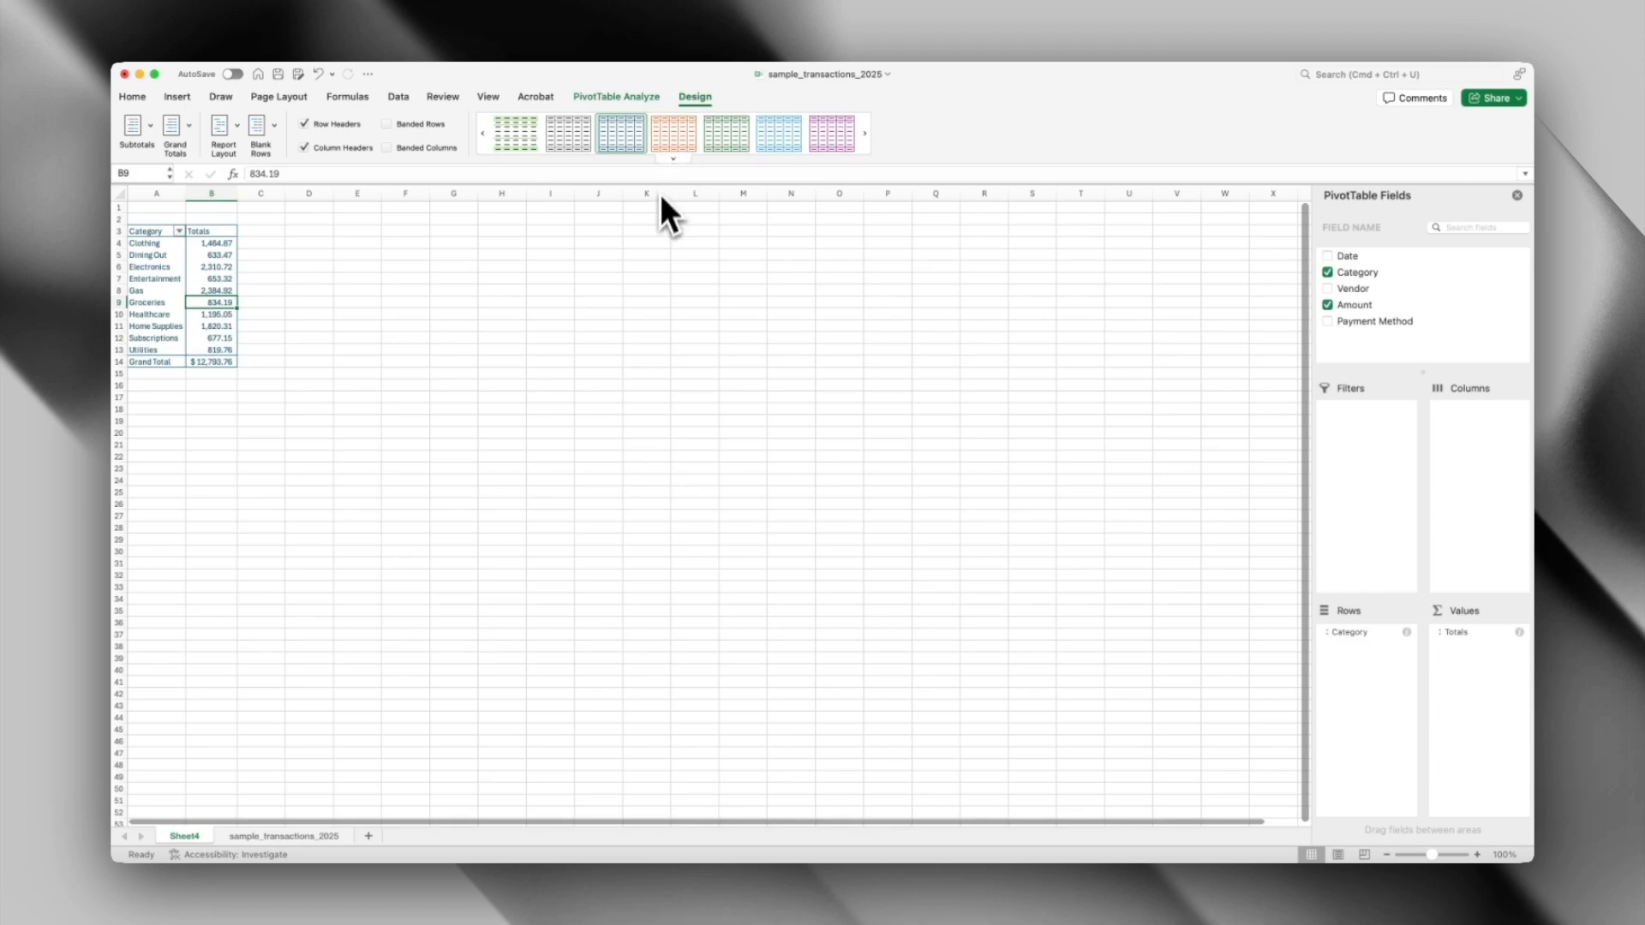
Apply the medium blue PivotTable style with black header and total rows, and try Banded Rows on and off.
click(672, 159)
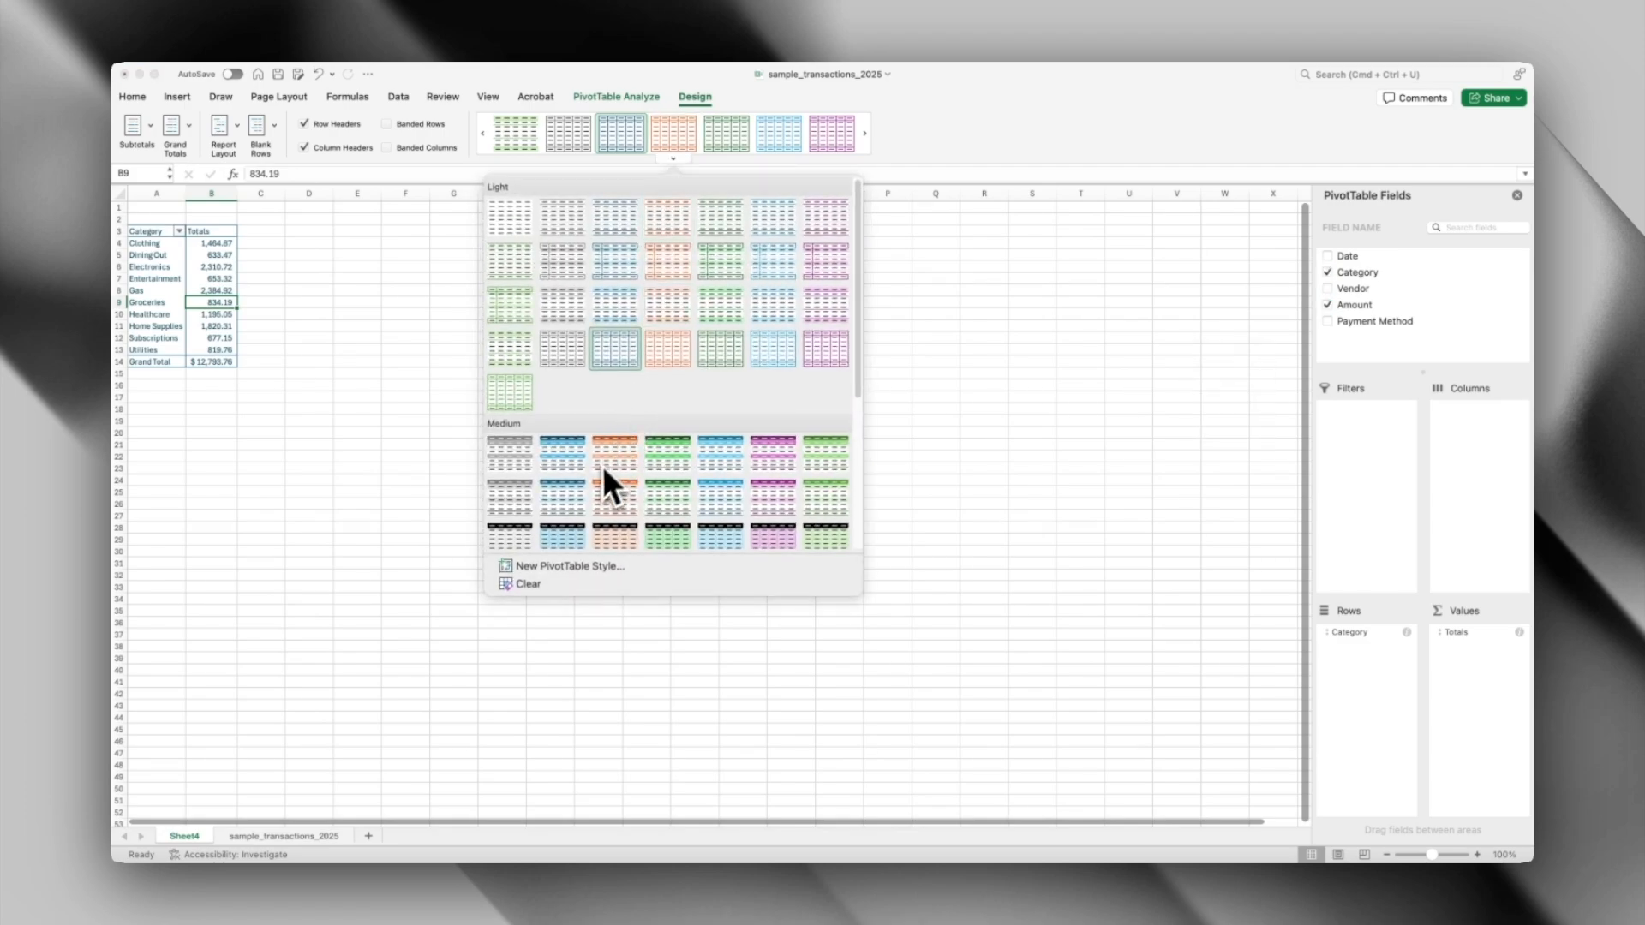
click(562, 533)
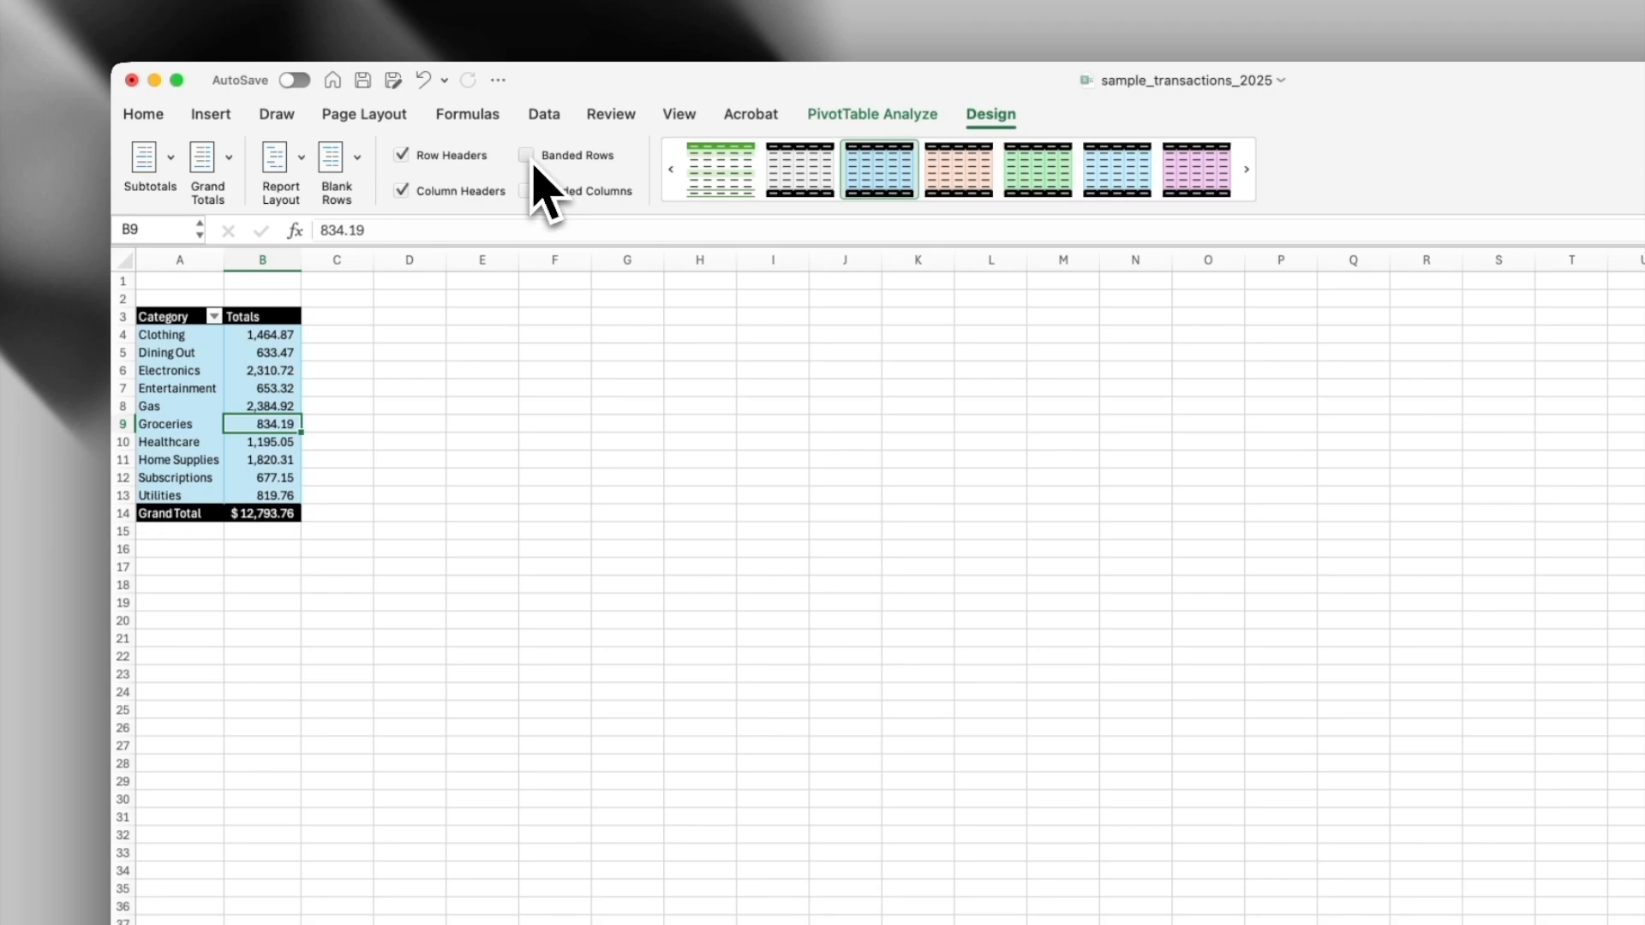
click(528, 158)
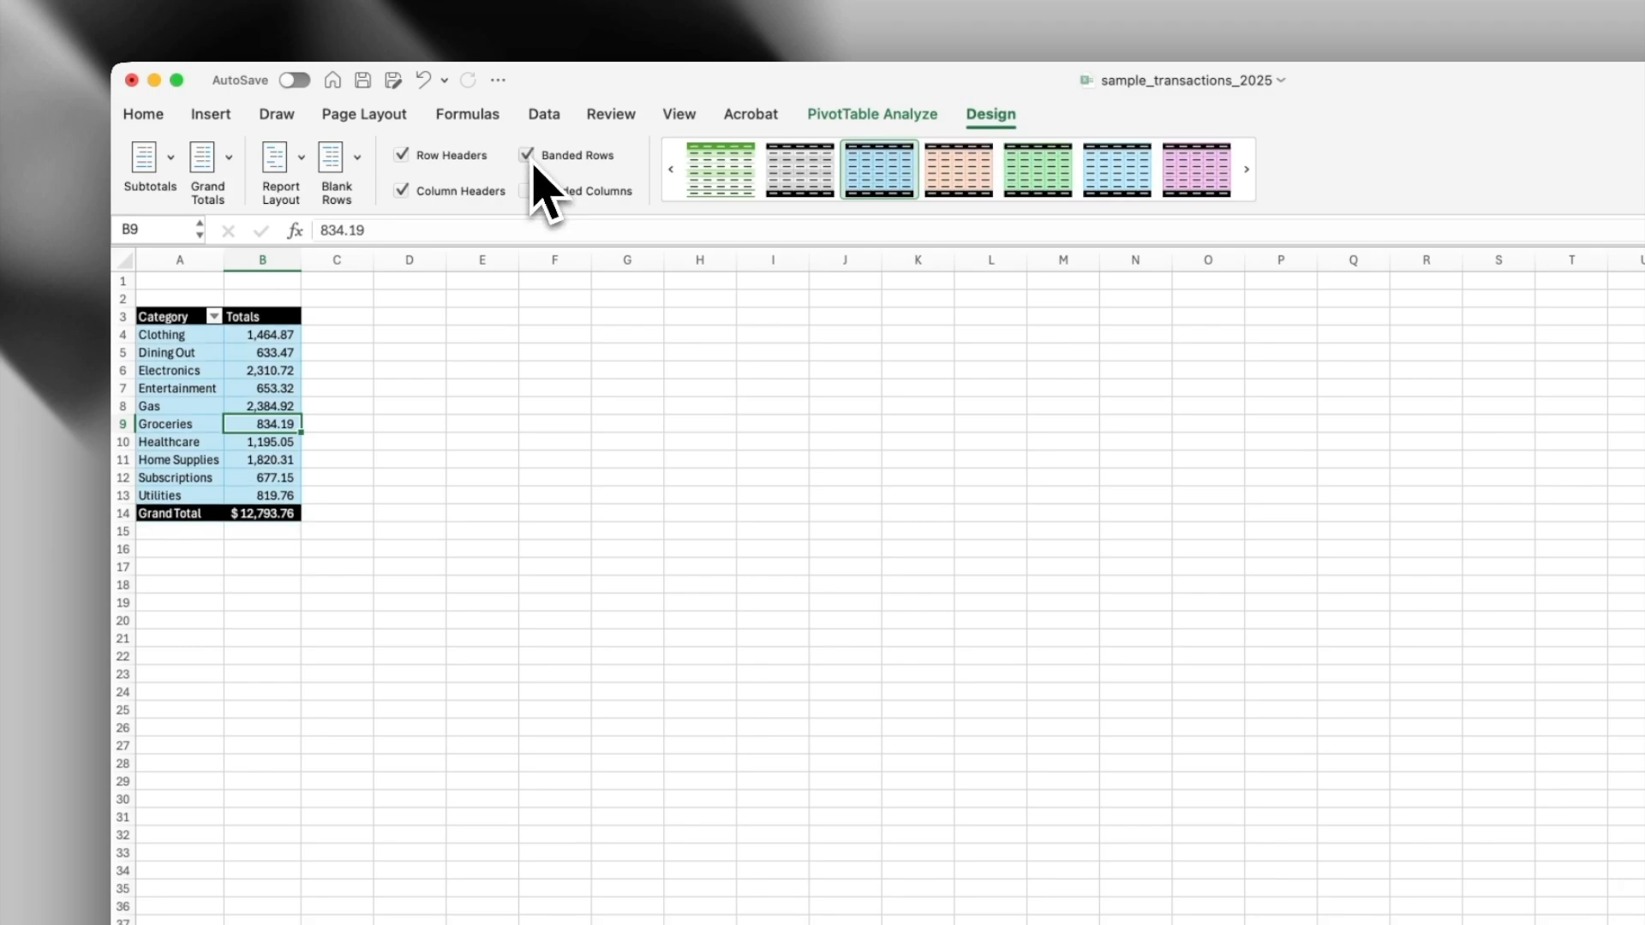
click(530, 160)
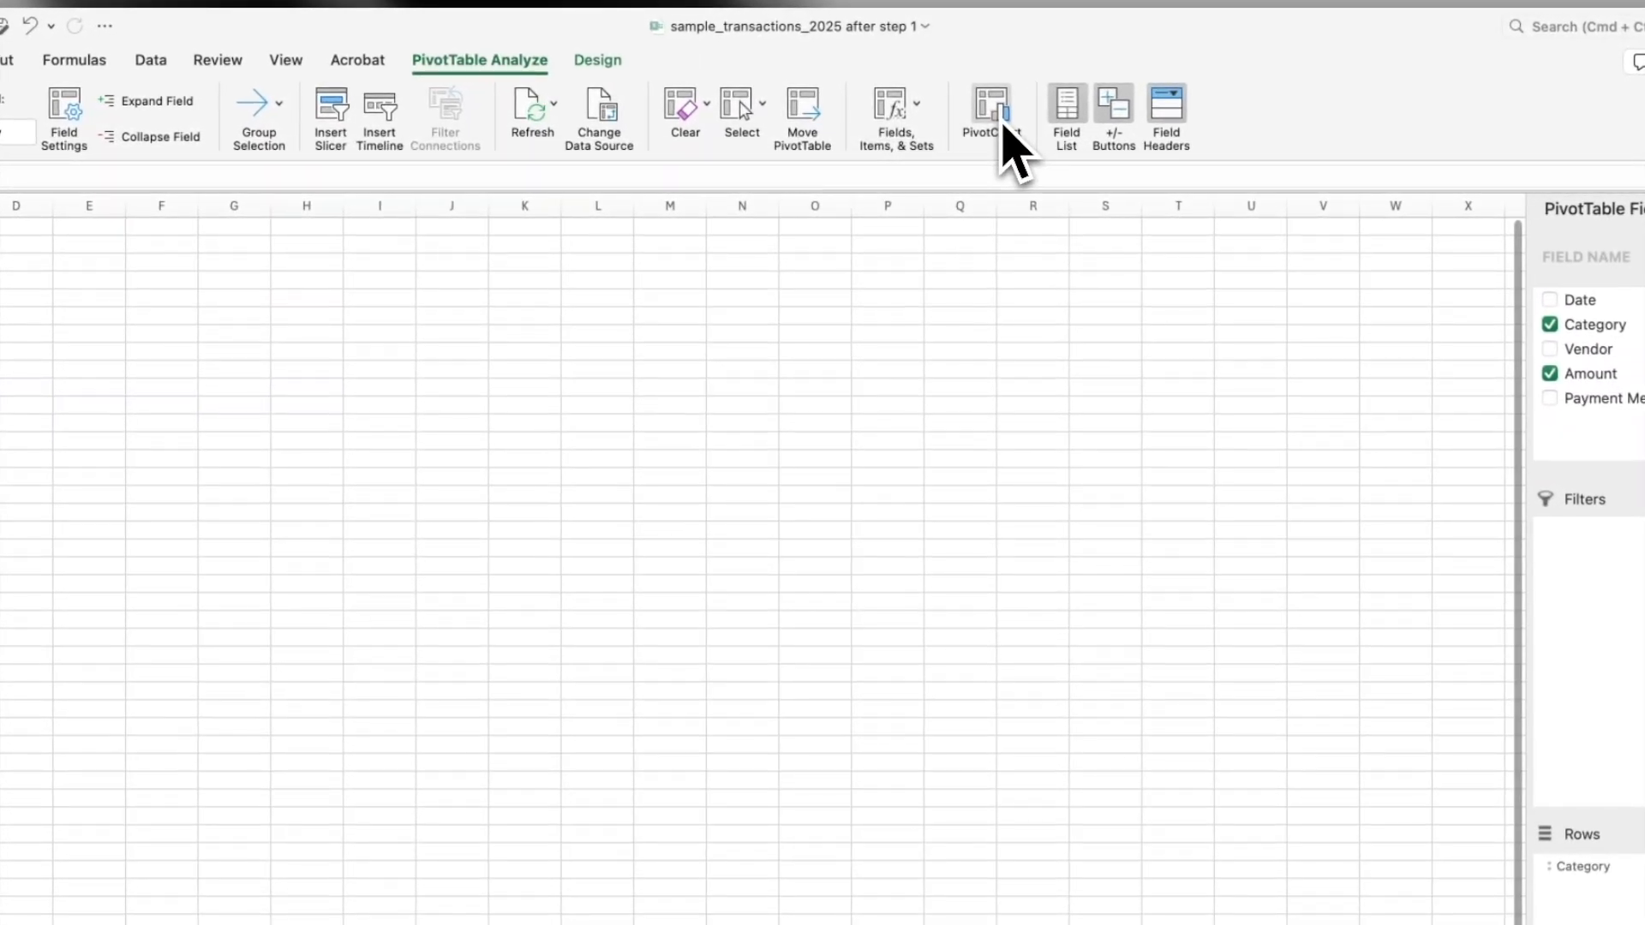
Insert a PivotChart of the category totals and change its type to 2-D Pie.
click(956, 134)
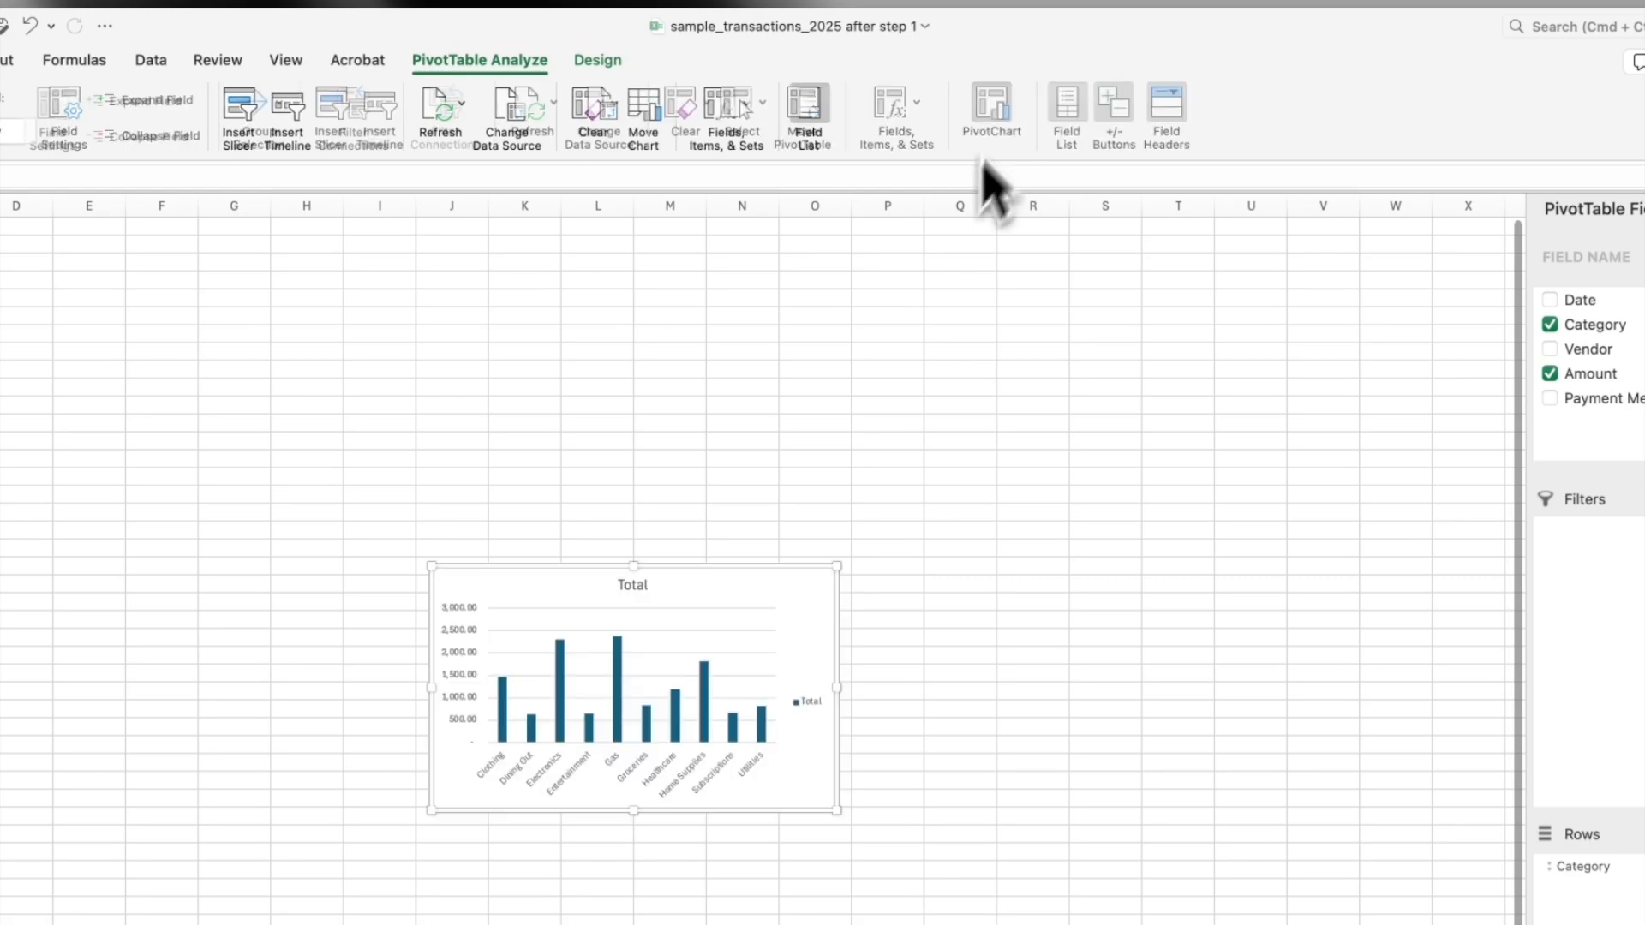
right_click(686, 638)
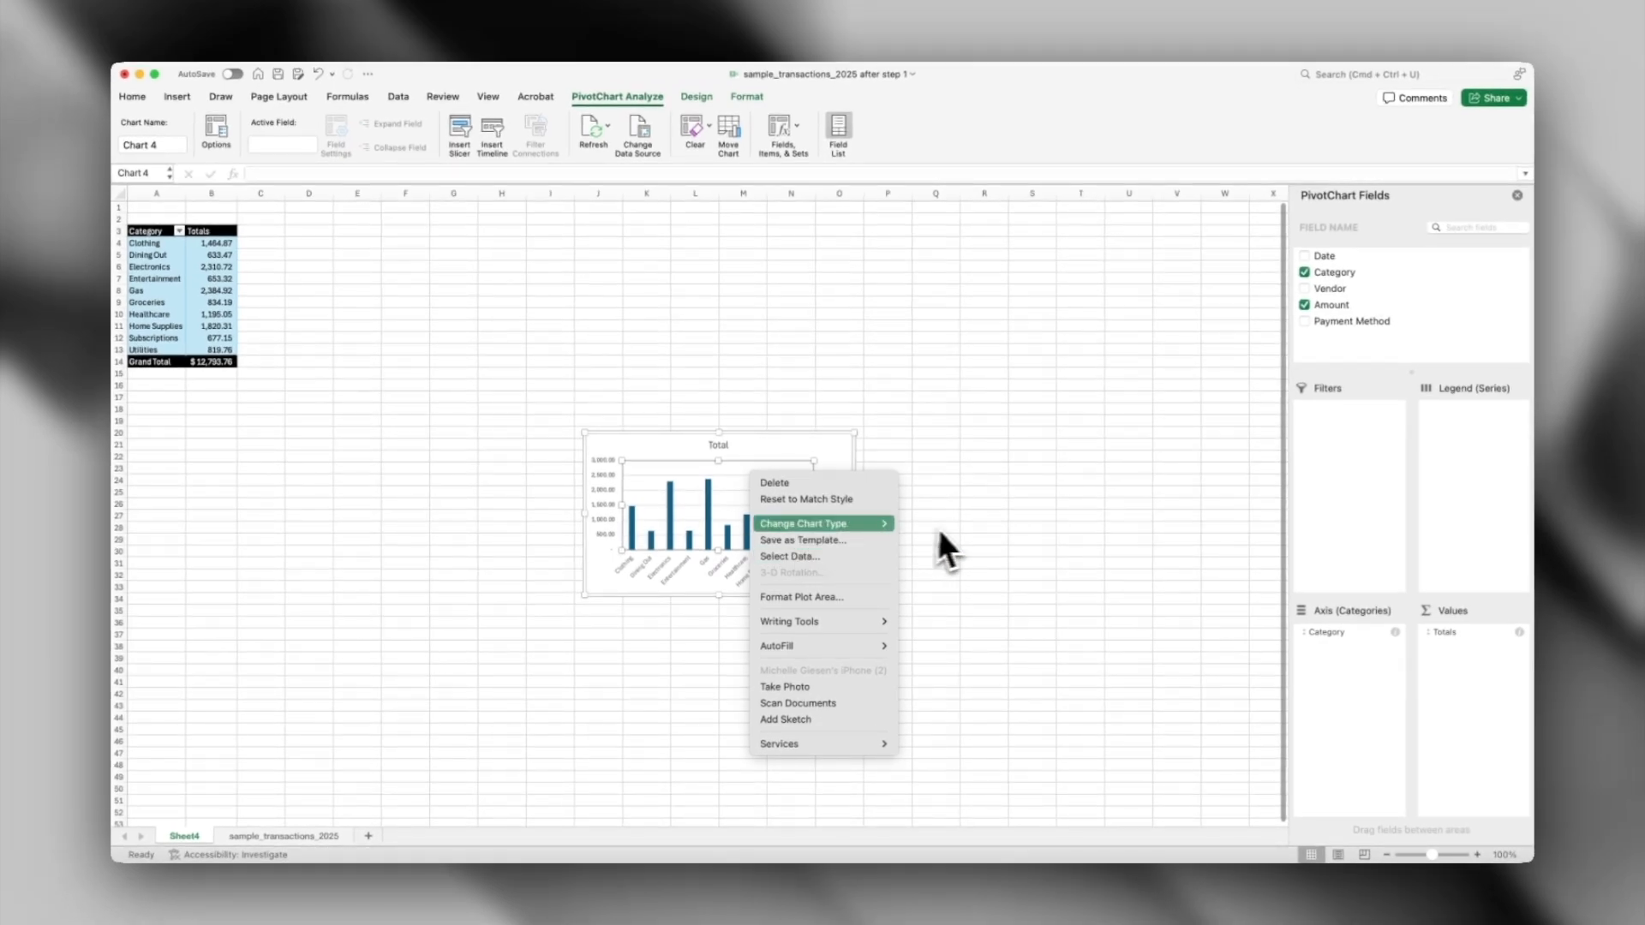
mouse_move(830, 479)
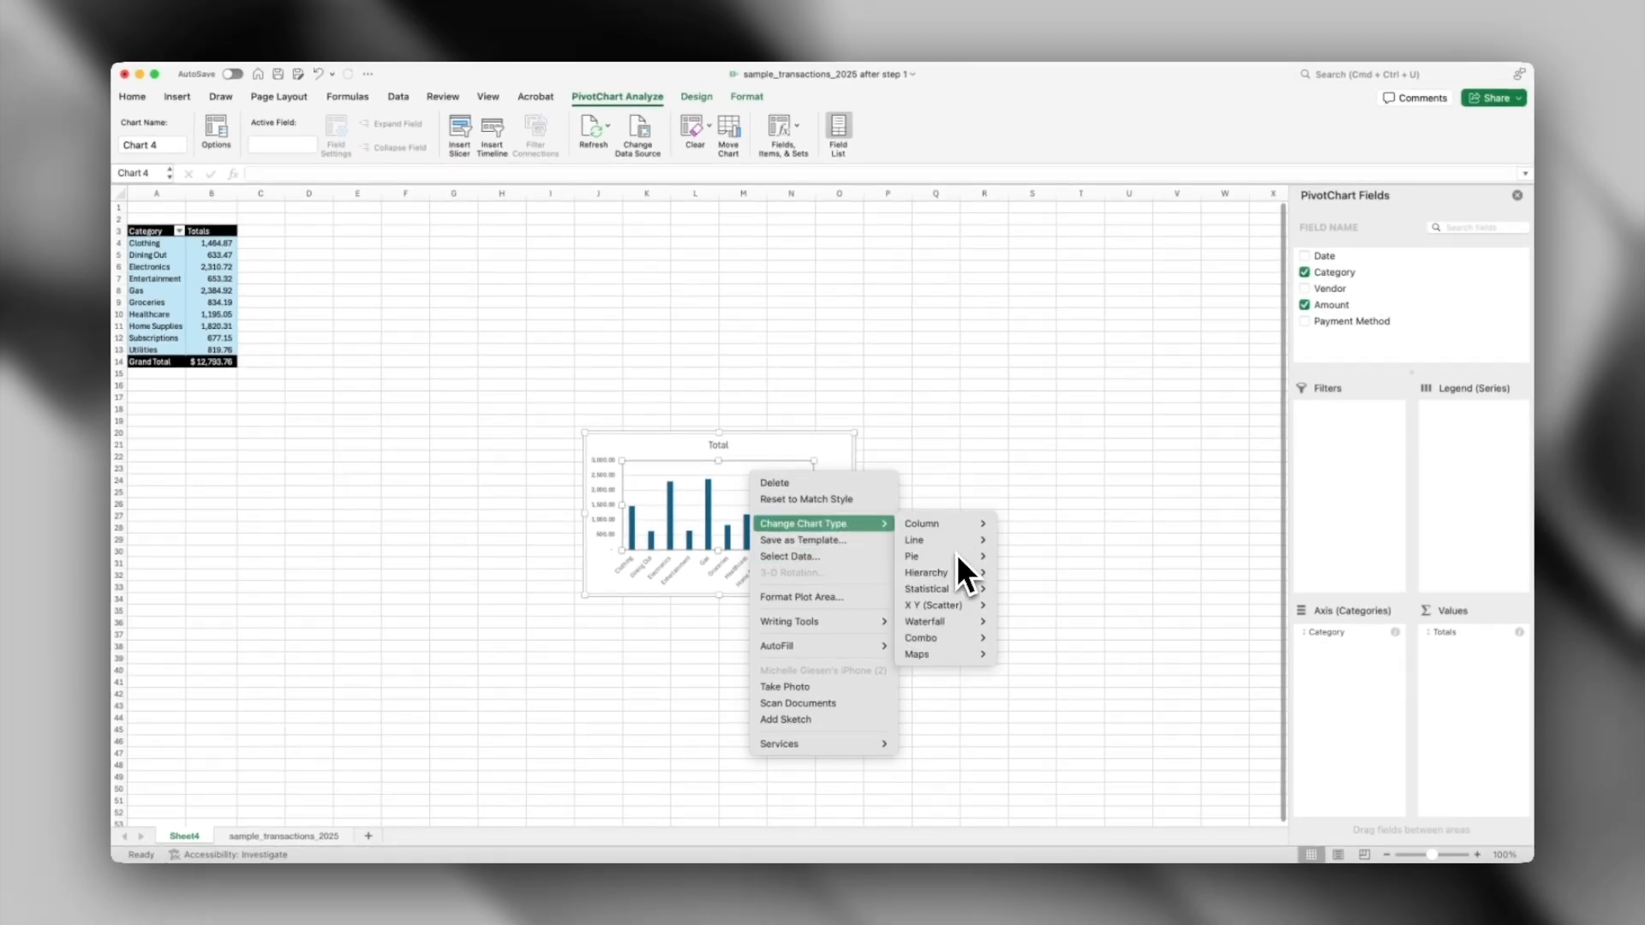
mouse_move(957, 557)
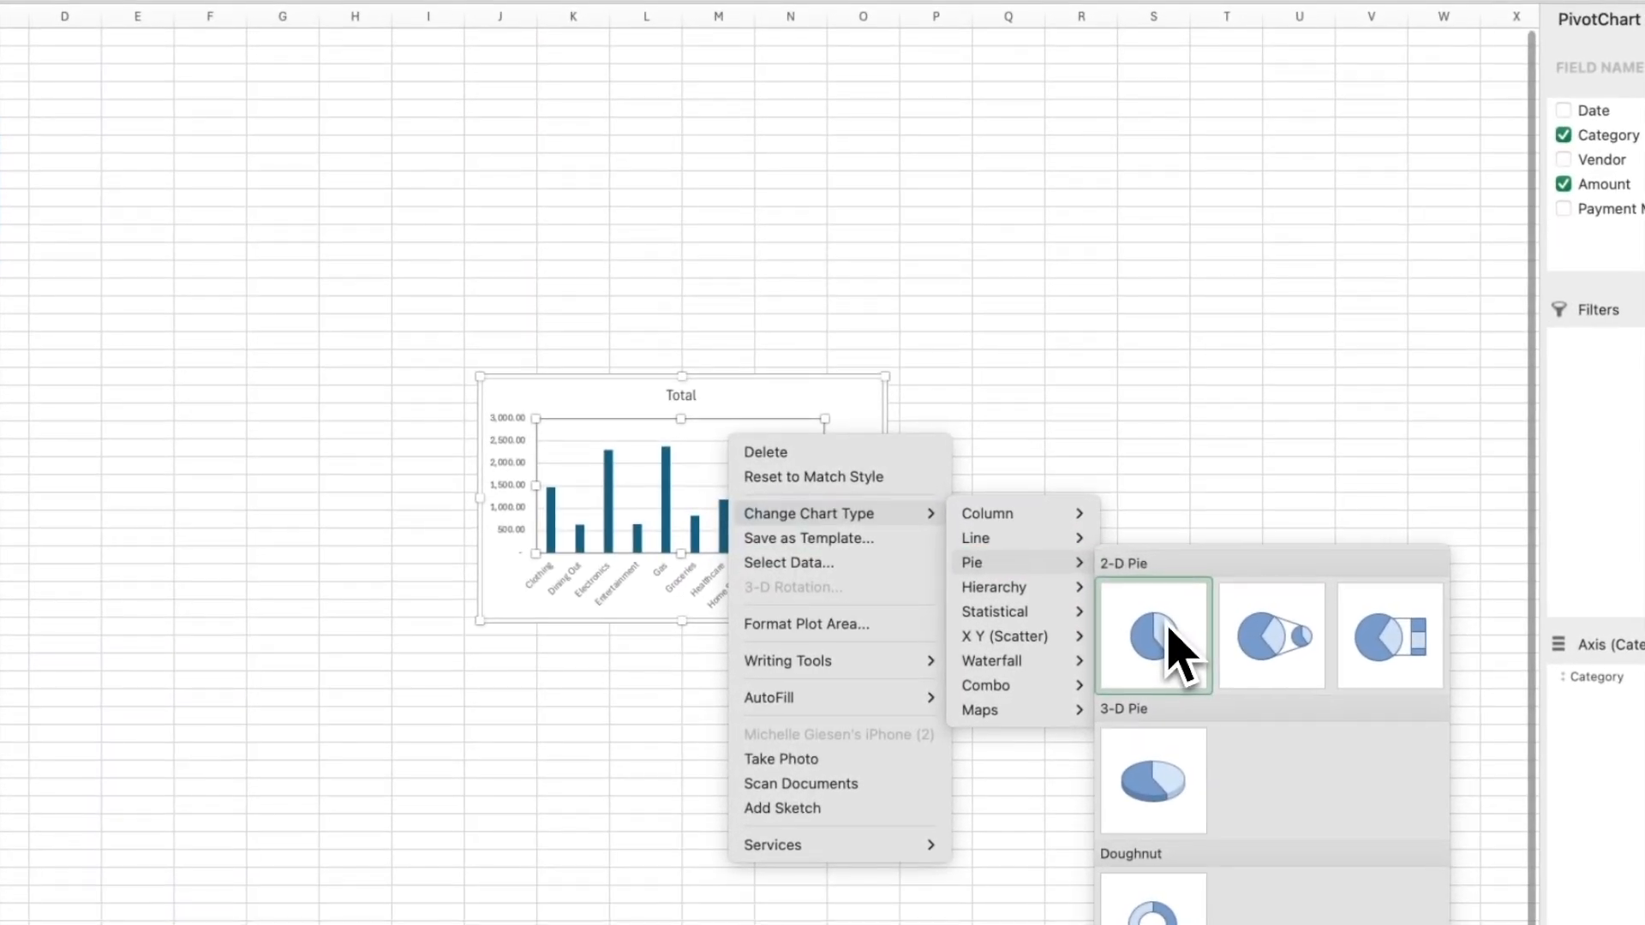
click(1169, 643)
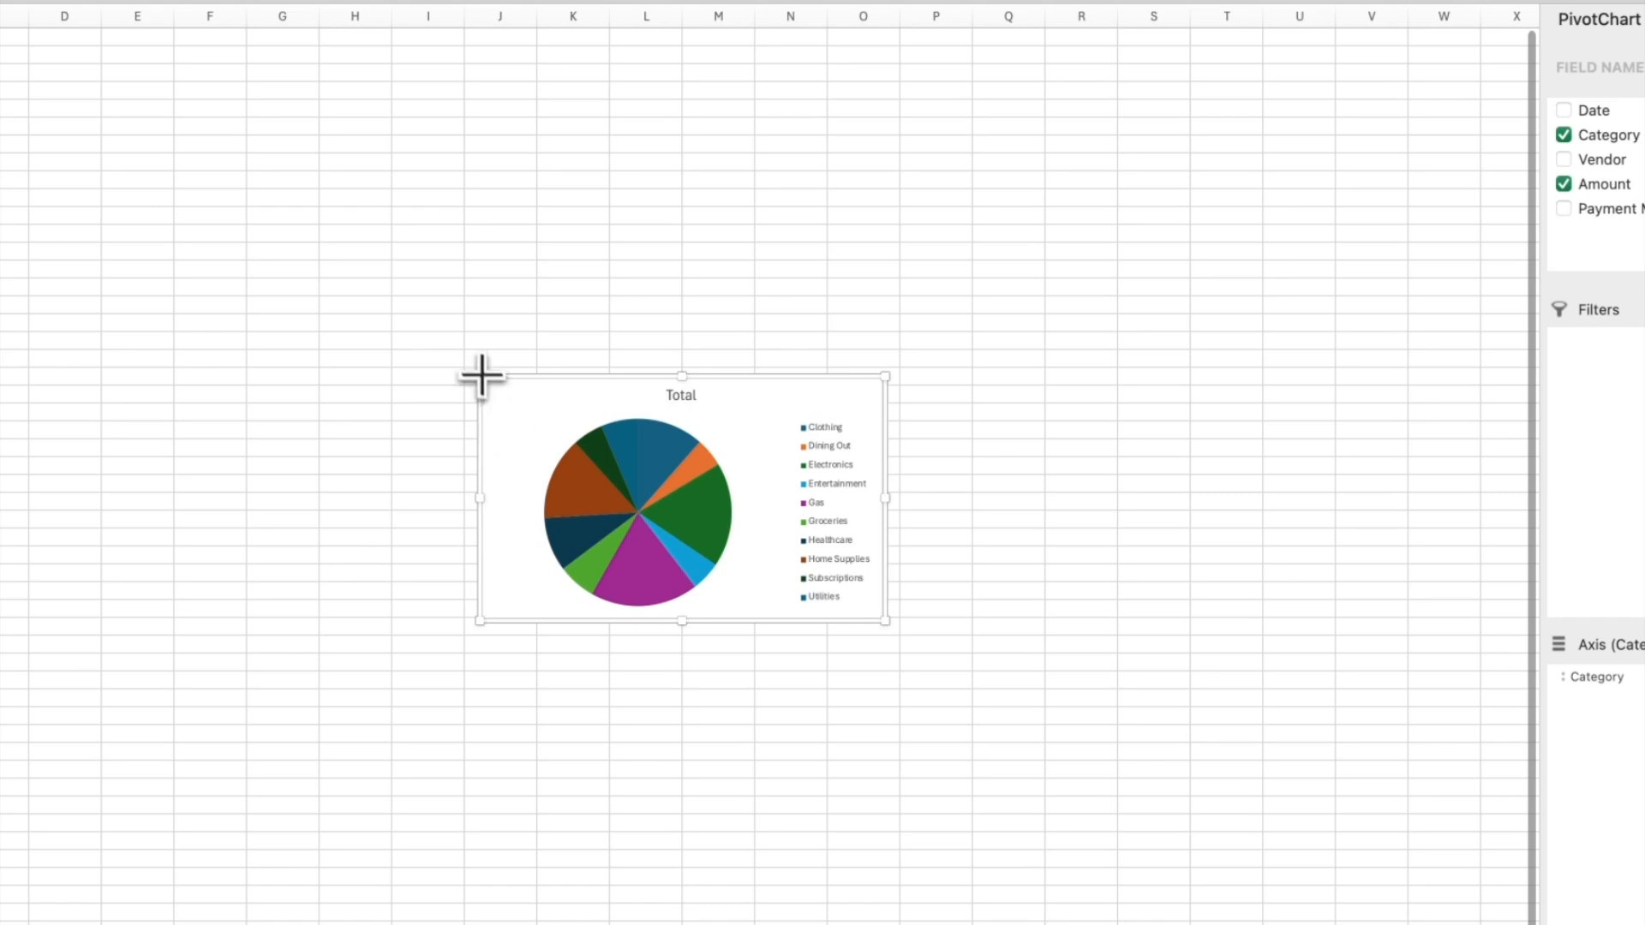
Enlarge the pie chart to about 7.46 by 6.31 inches, extending it up towards the top of the sheet.
drag(480, 377, 283, 112)
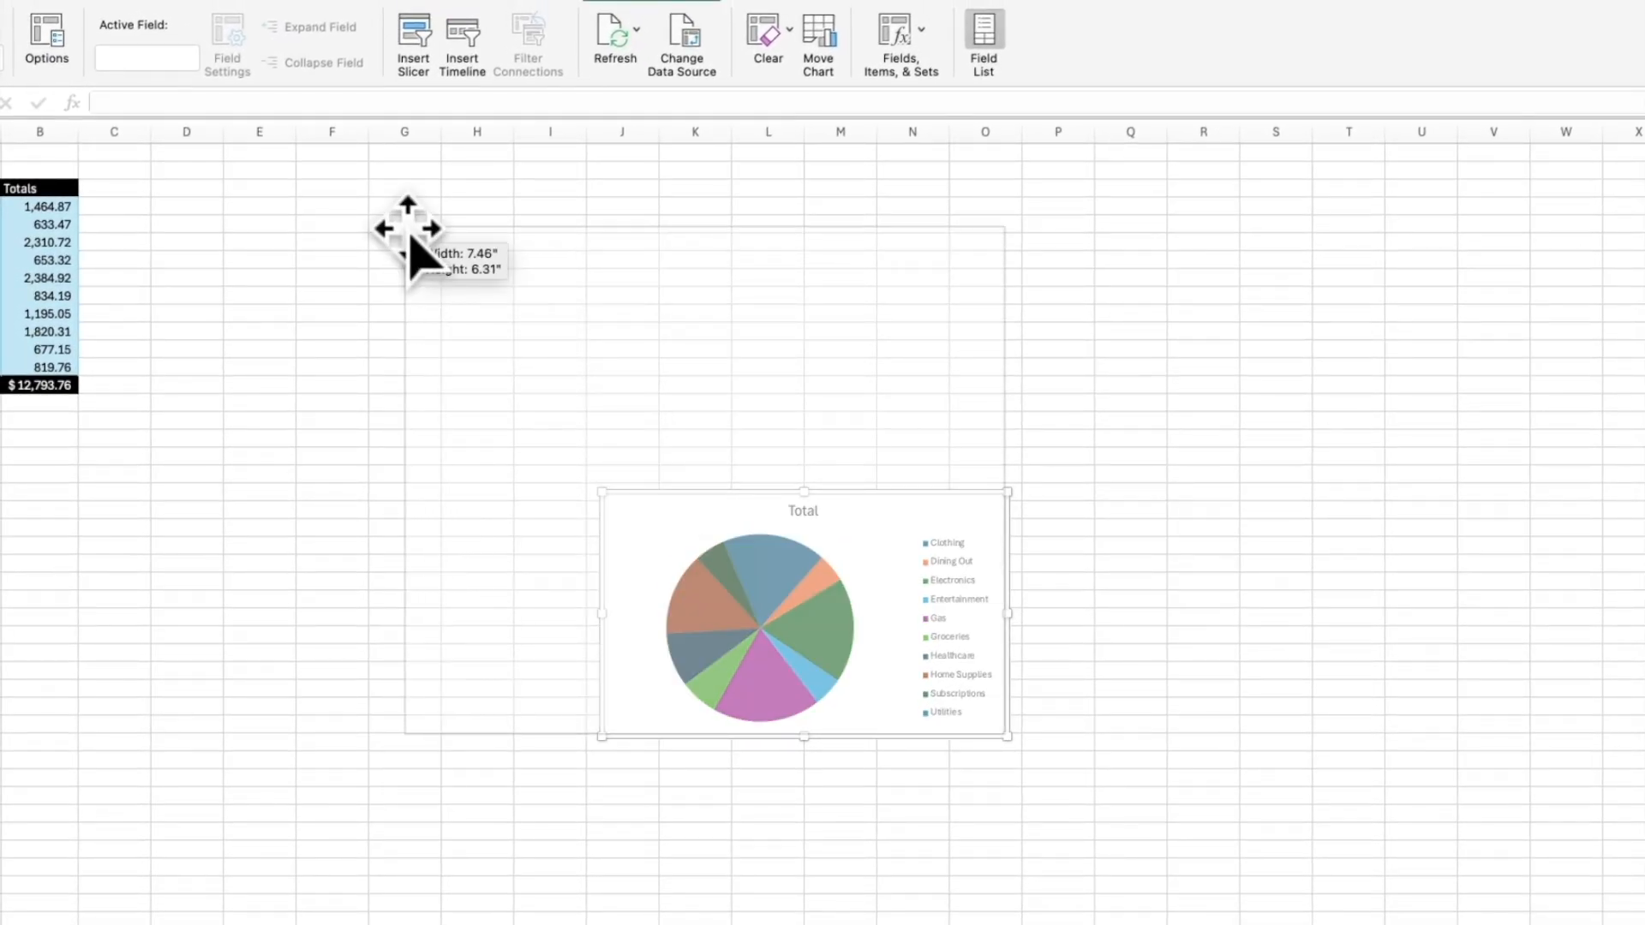
drag(409, 238, 405, 227)
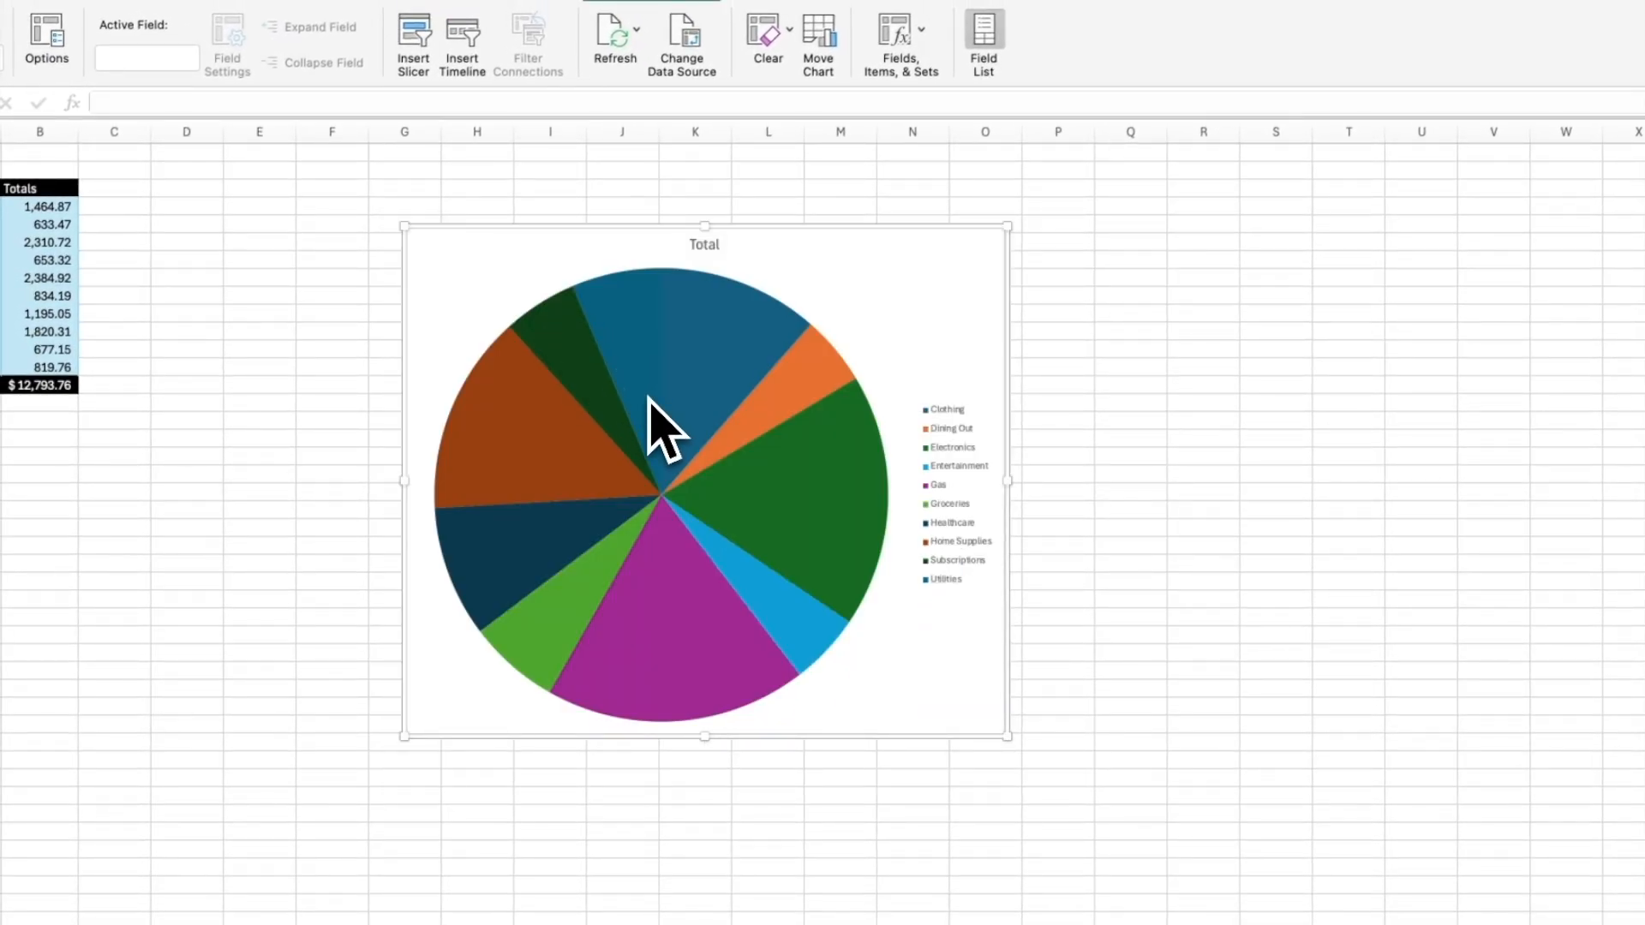
Add data labels to the pie slices and have them show the category name alongside the value.
right_click(648, 398)
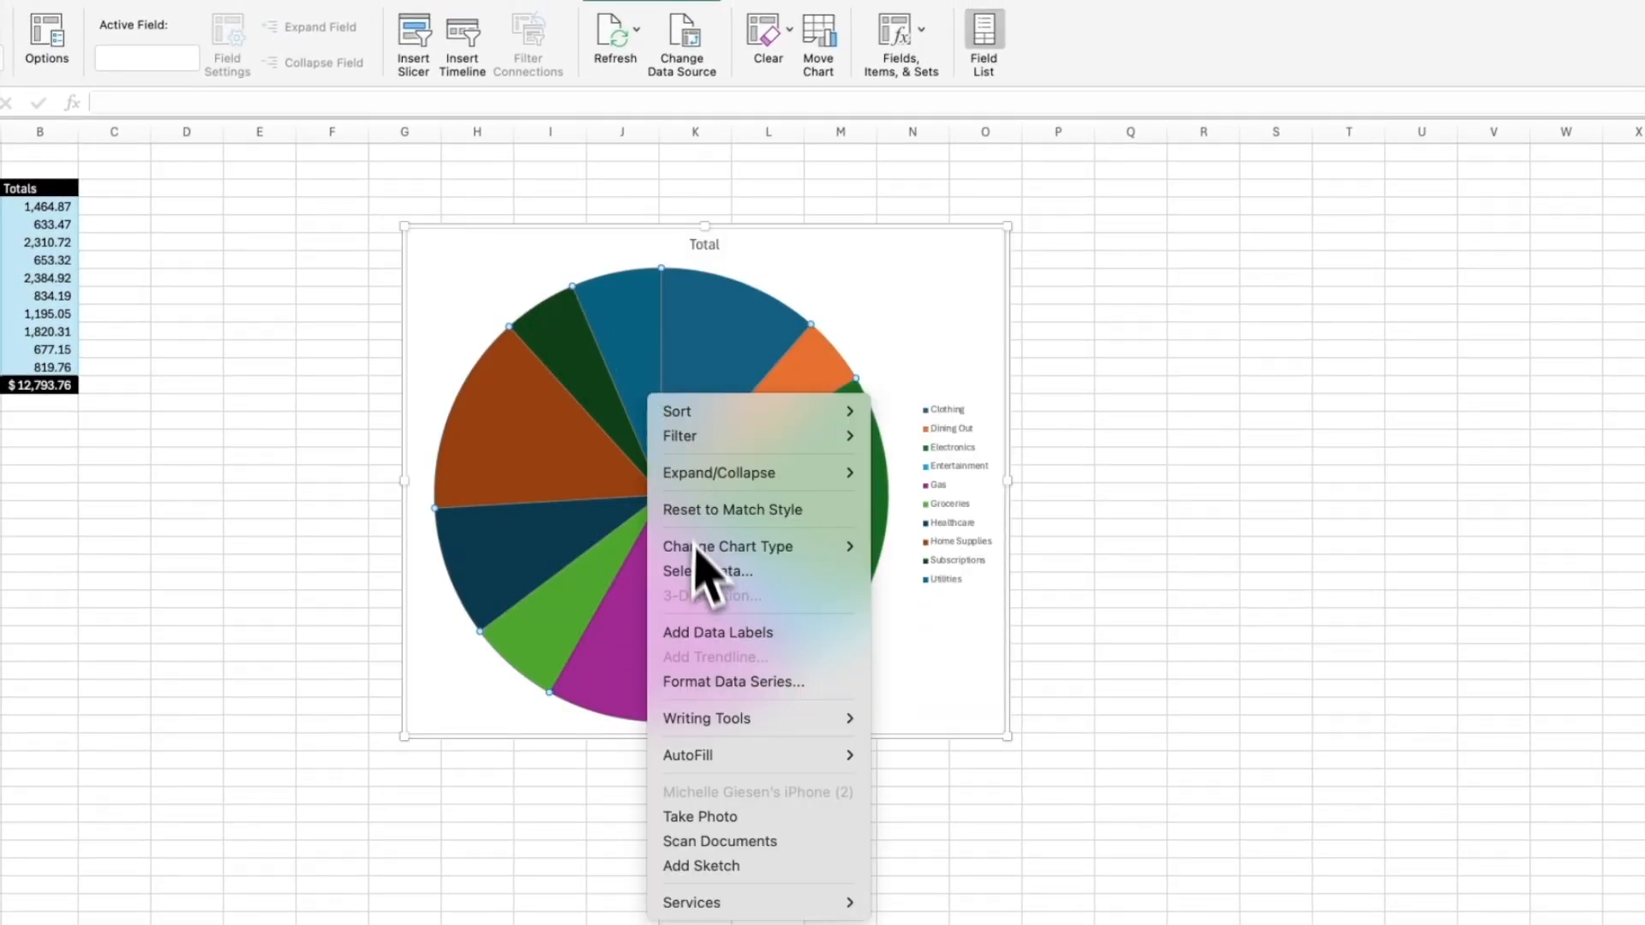
click(703, 634)
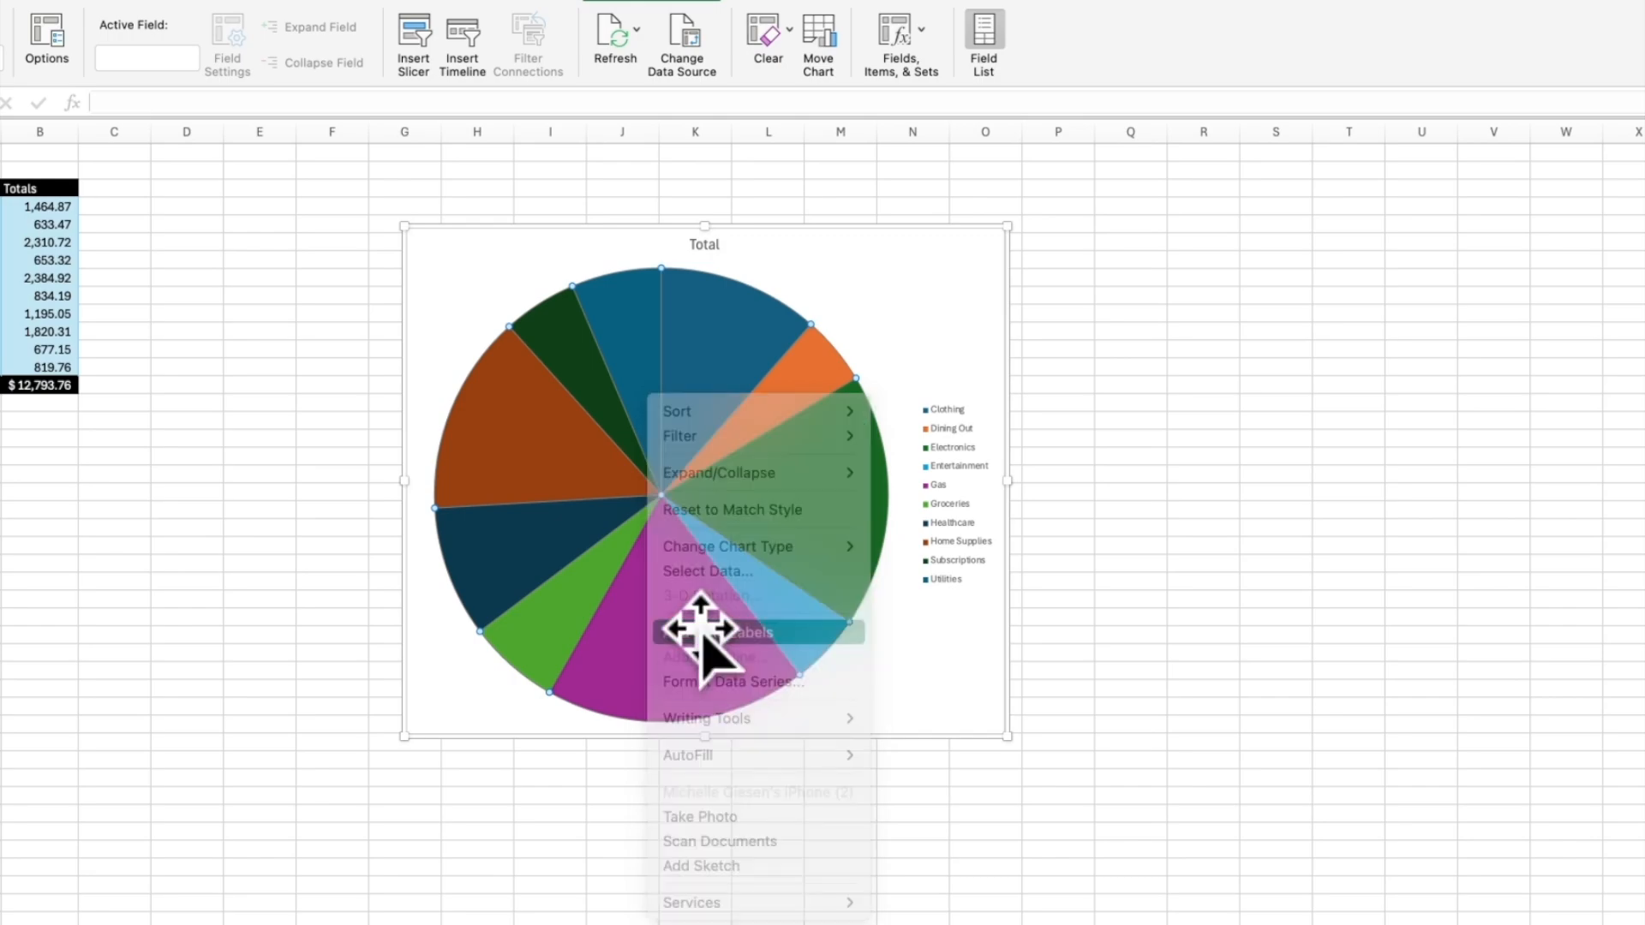
right_click(722, 337)
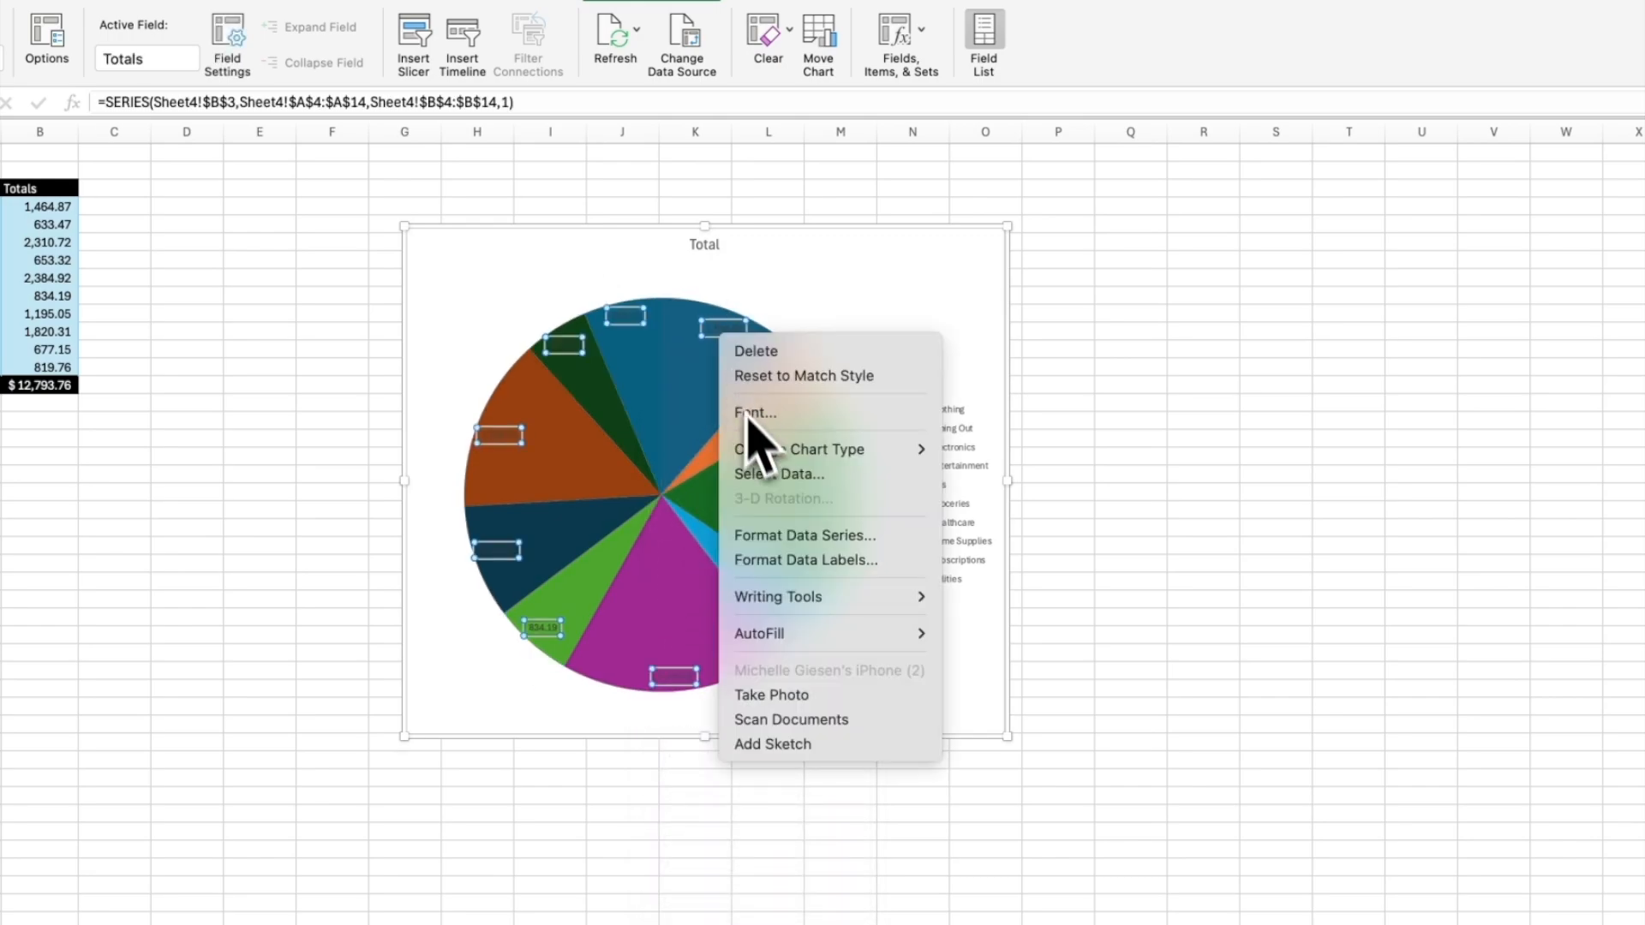
click(805, 561)
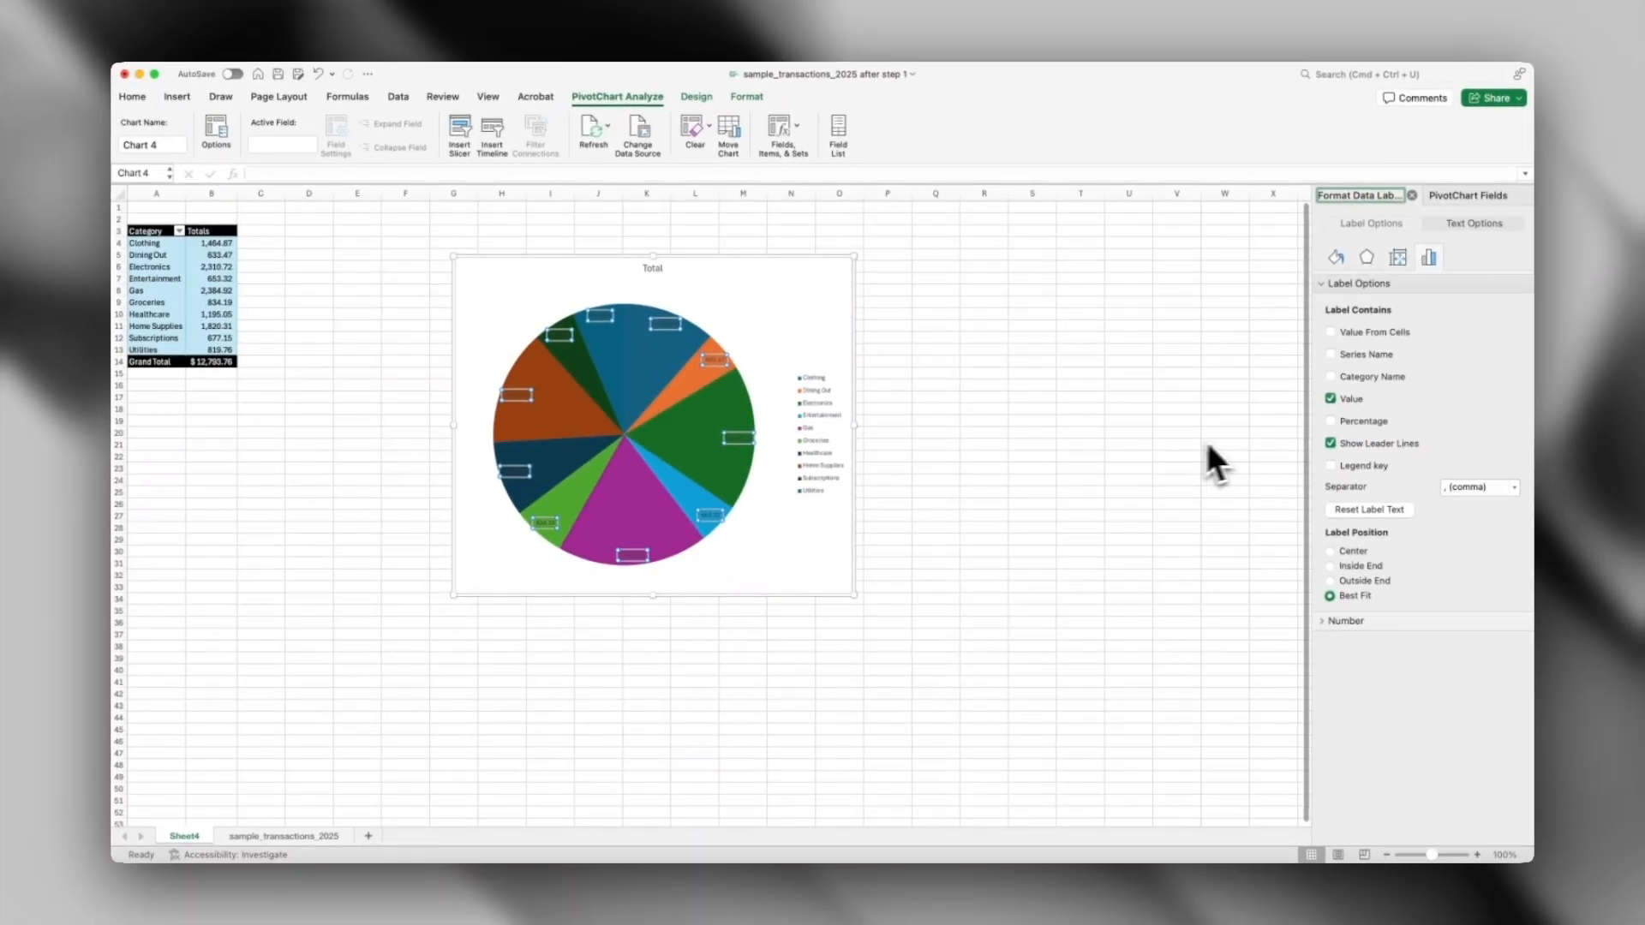
click(1331, 443)
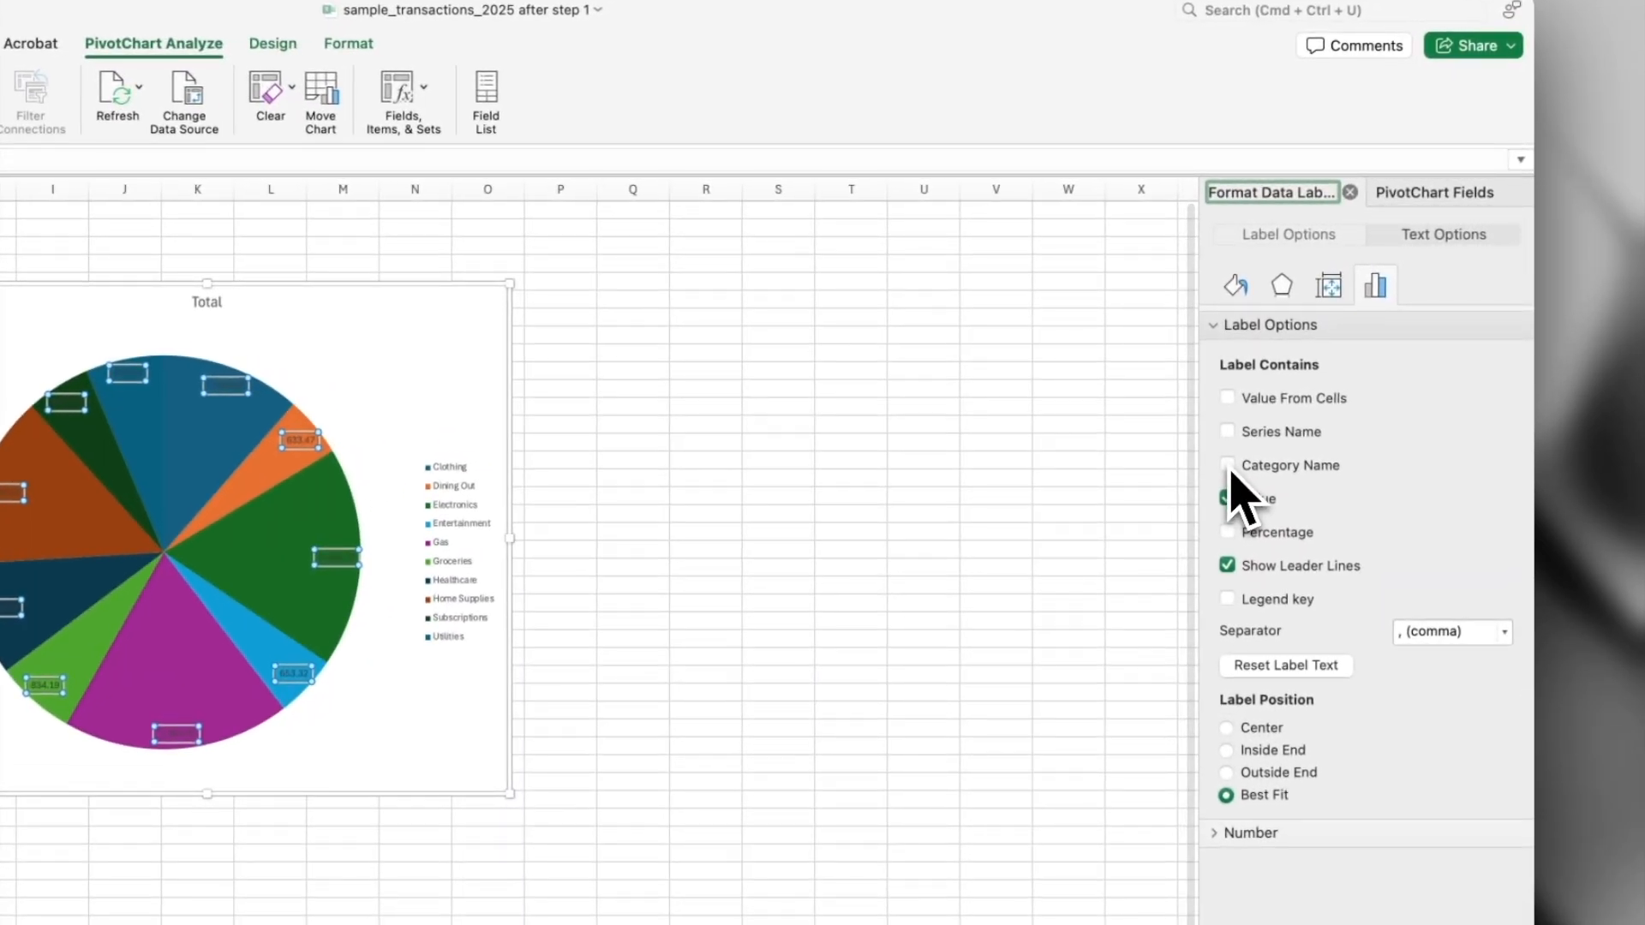
click(1227, 465)
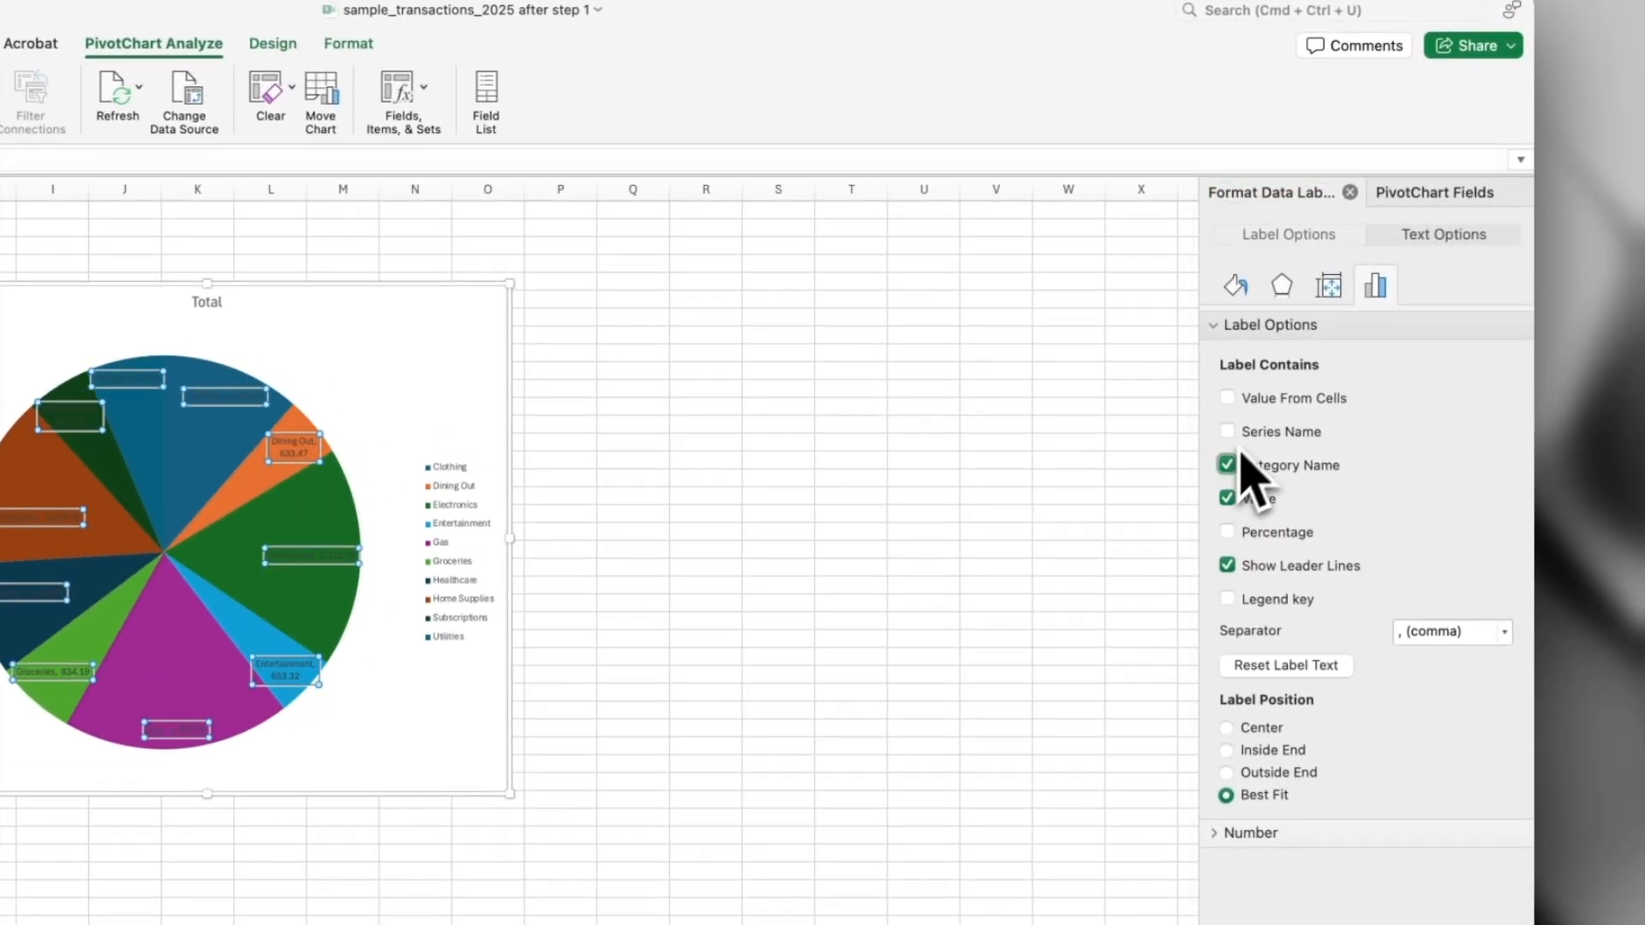
Change the data labels' text fill to solid white.
click(1405, 238)
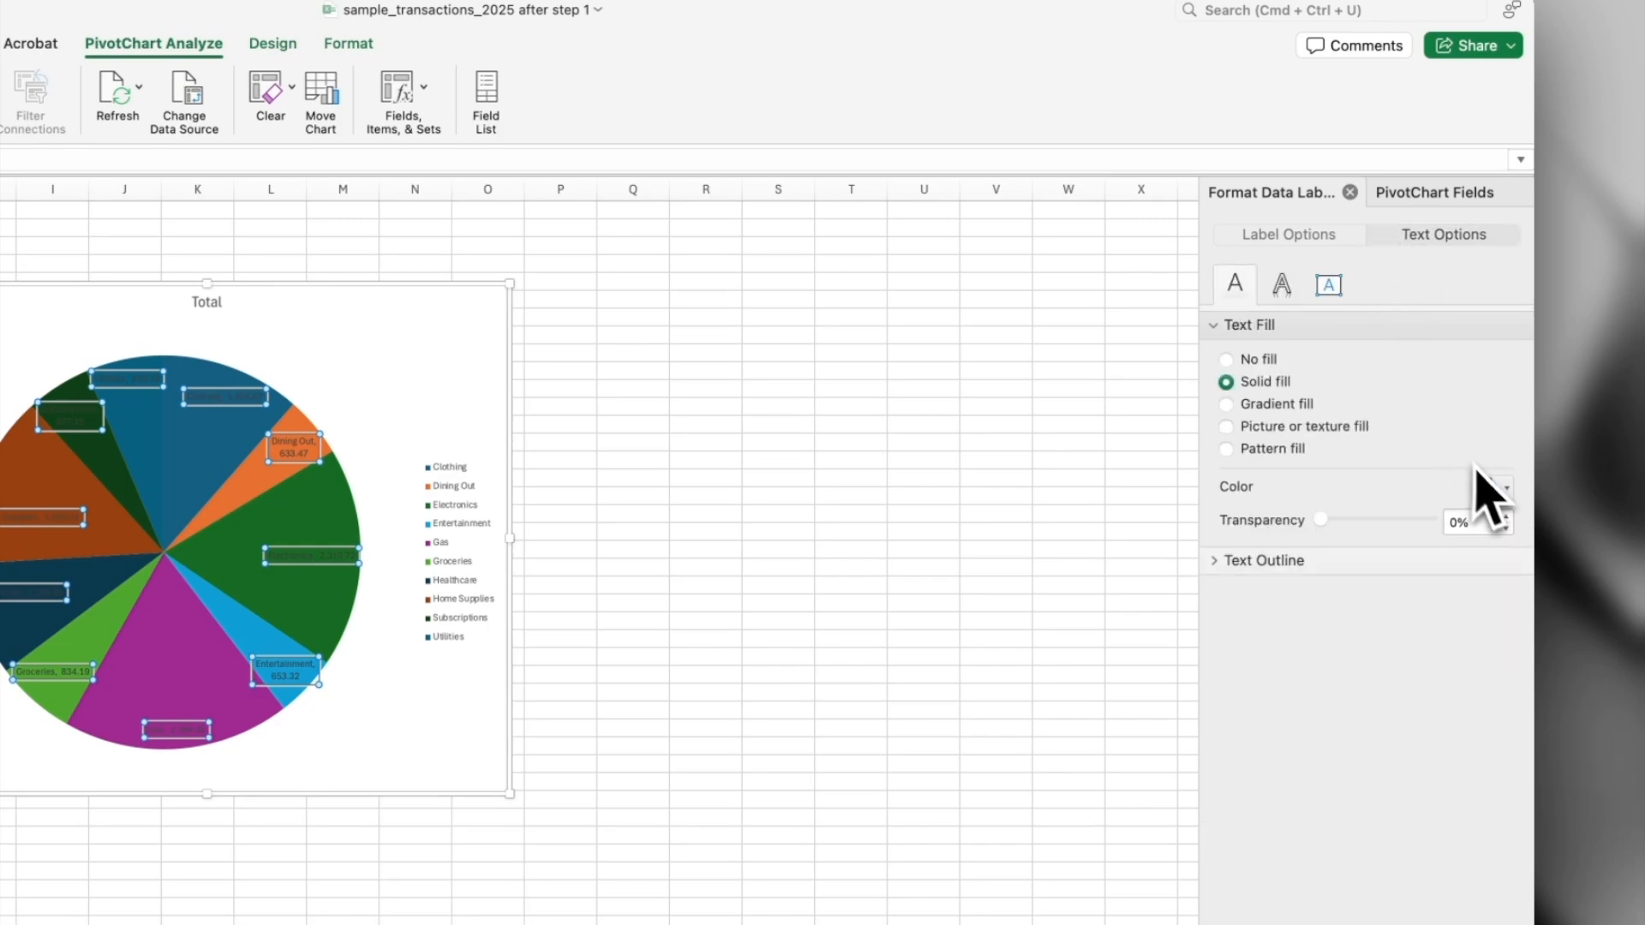
click(1497, 493)
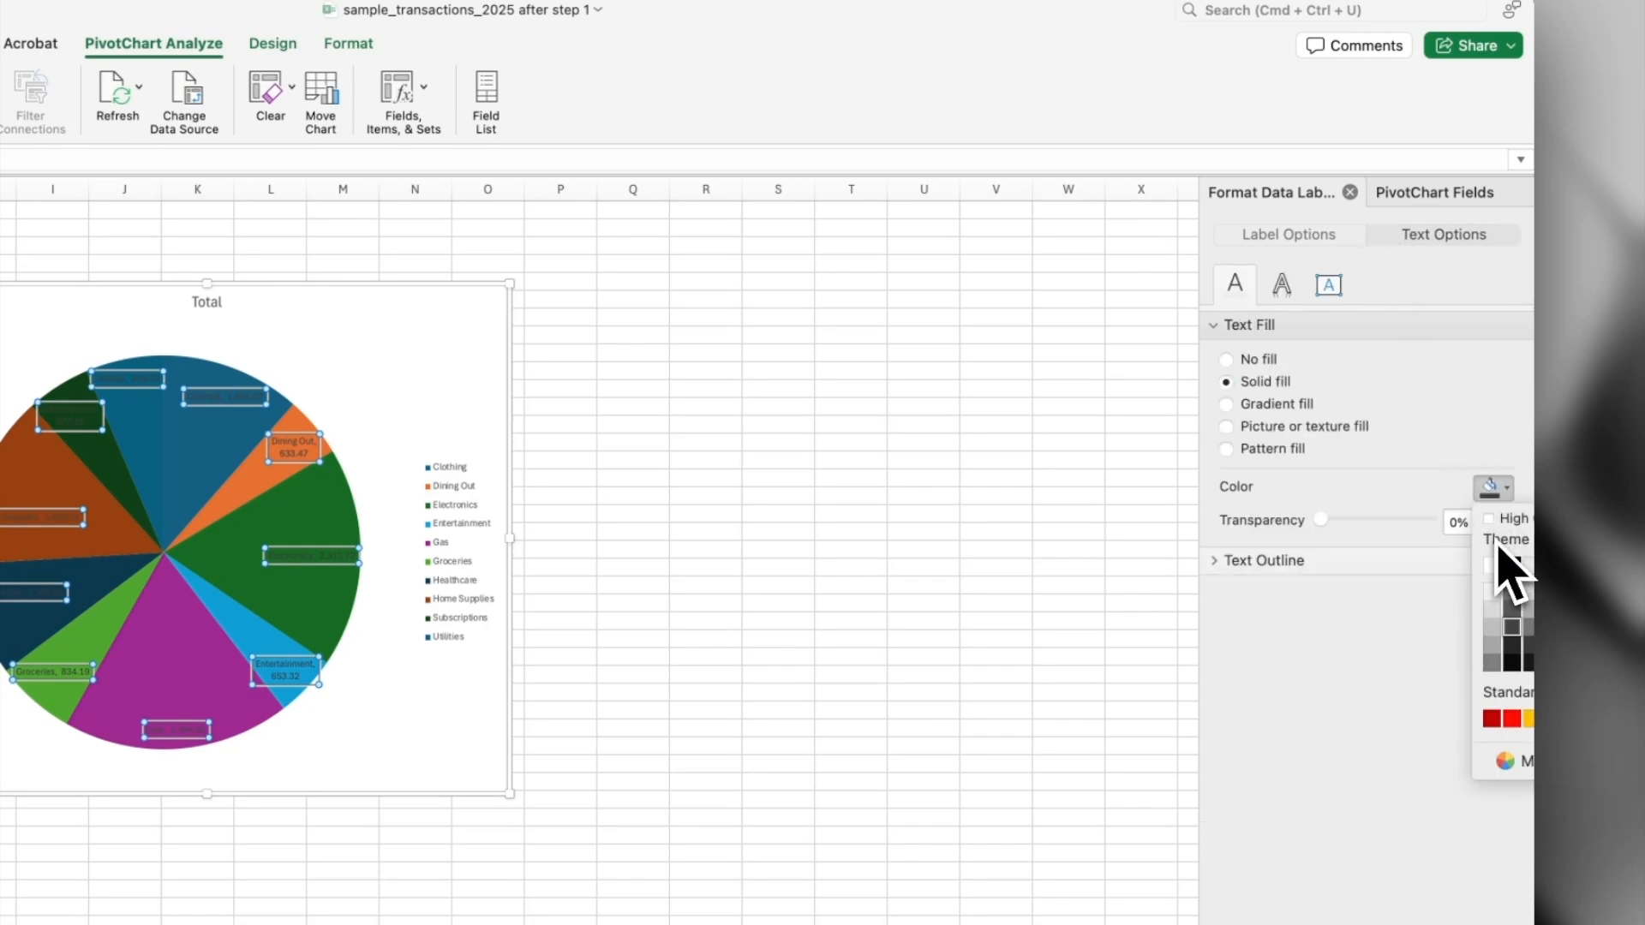
click(1492, 567)
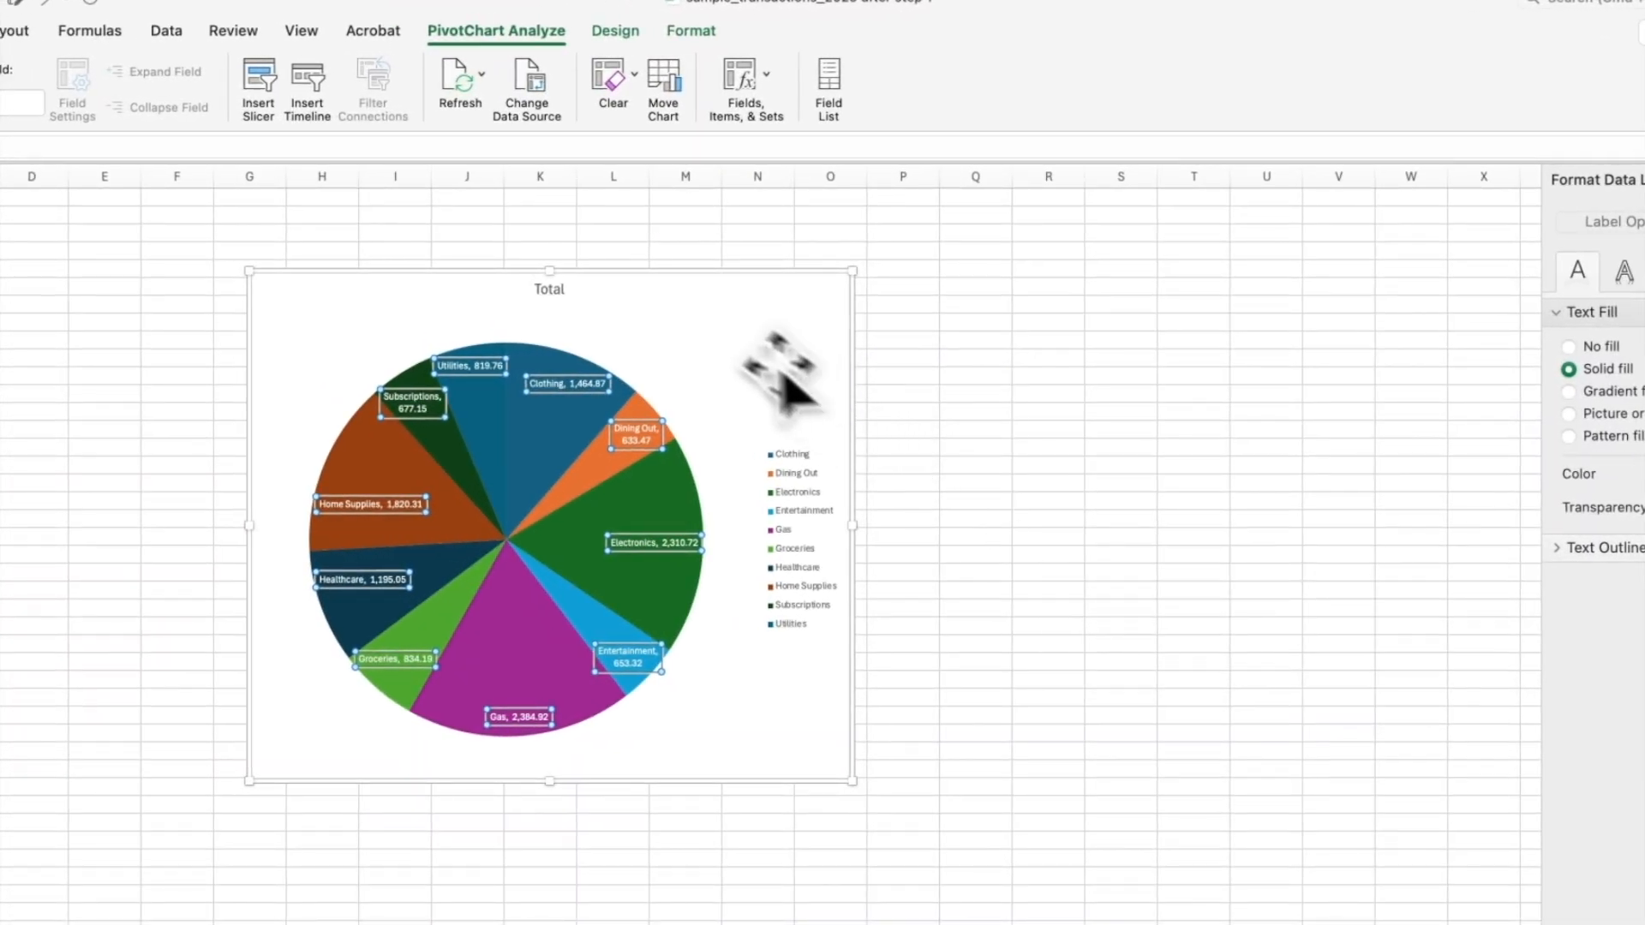
Retitle the pie chart "Spending by Category".
click(549, 289)
click(549, 290)
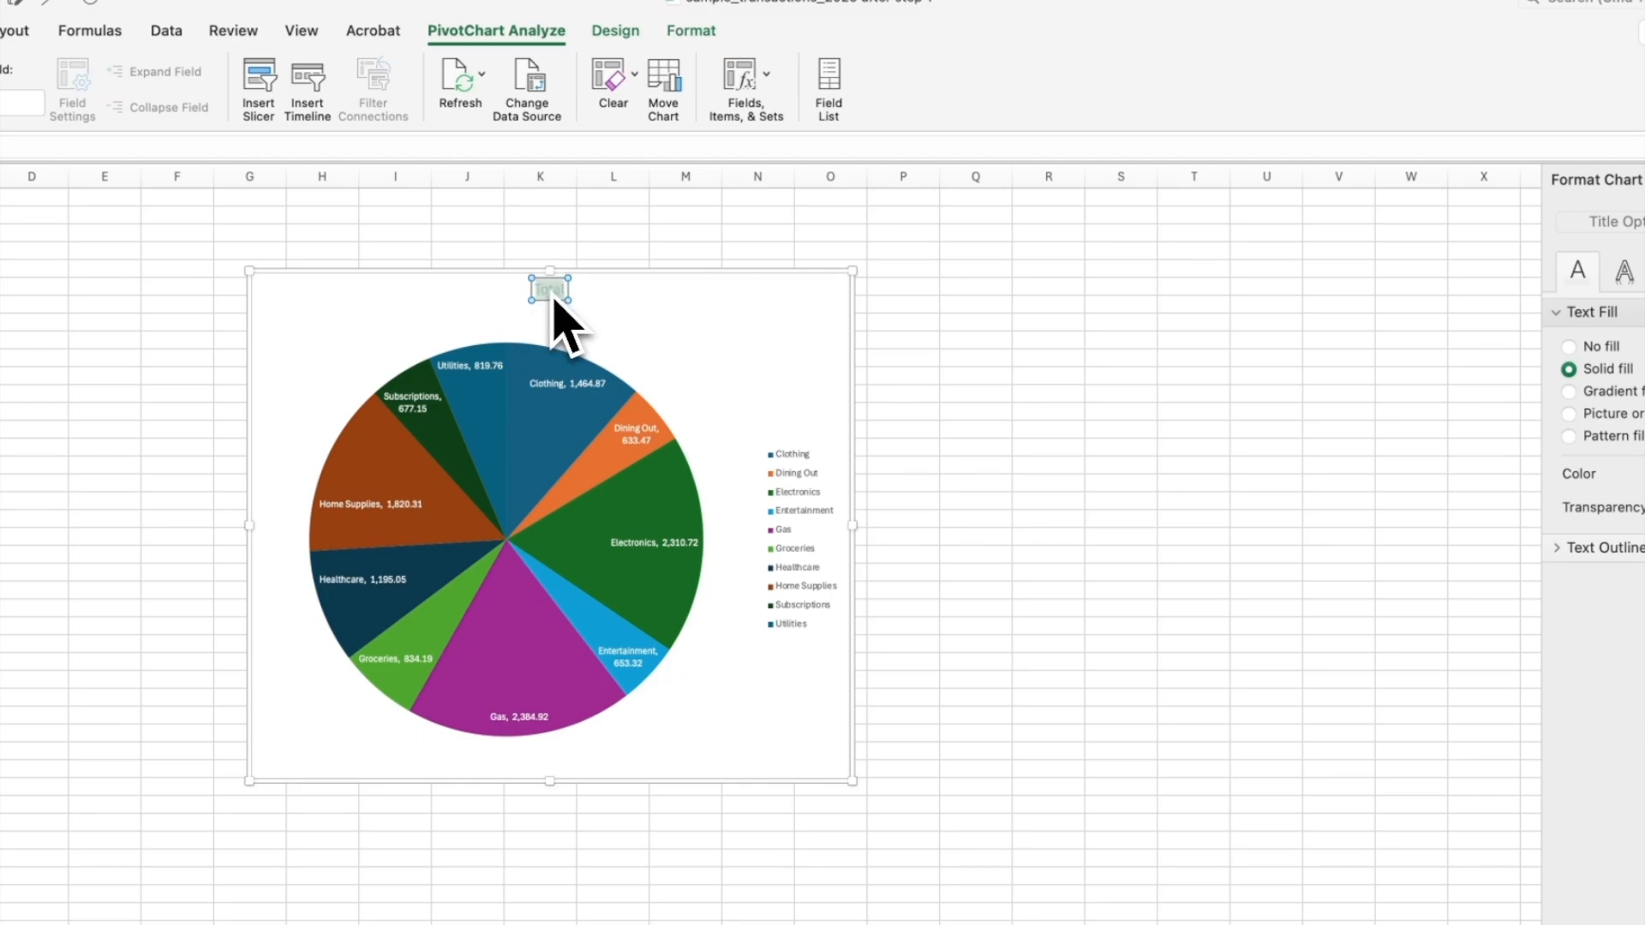
text(Spending)
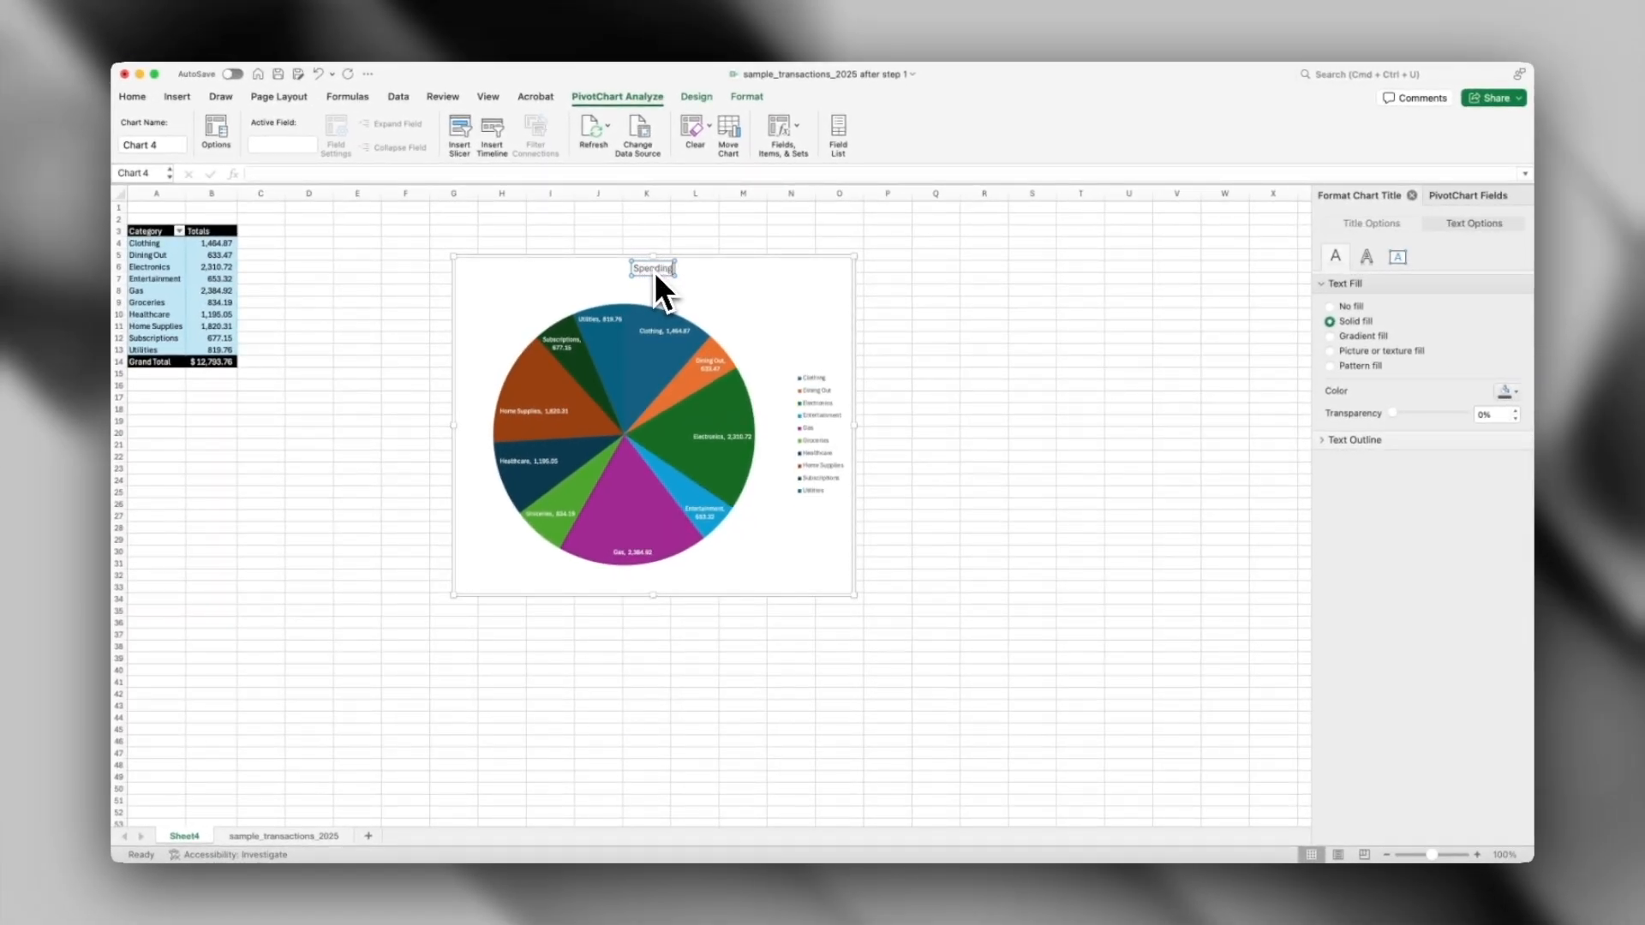
text( by Category)
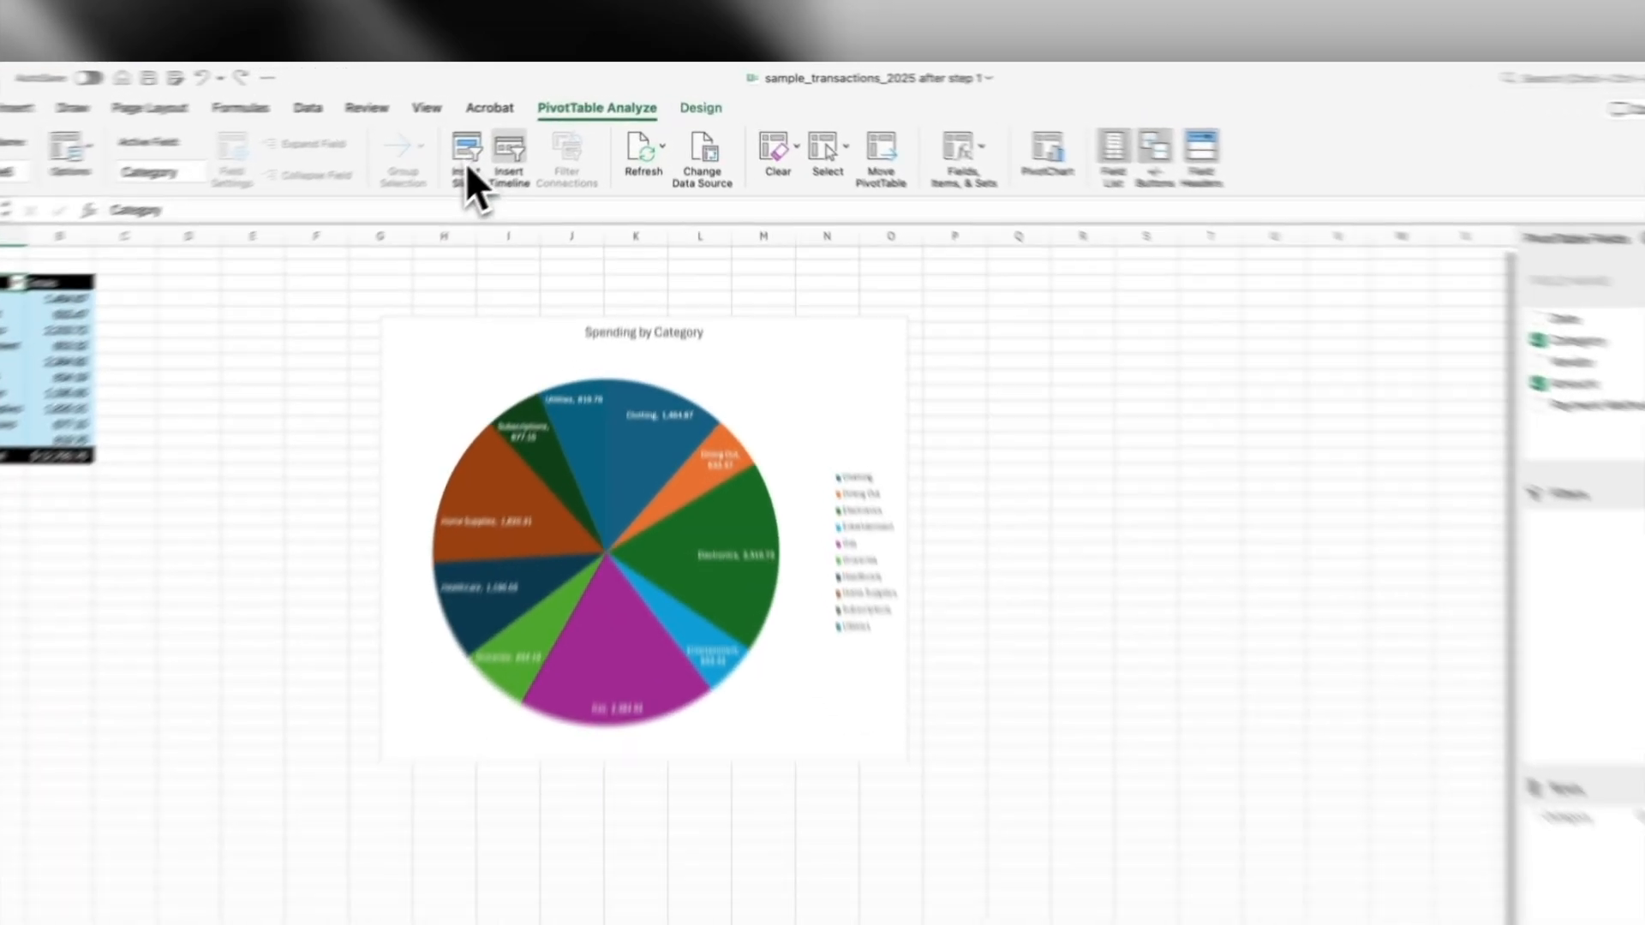
Insert a Category slicer, place it beside the pie chart and extend its height to 3.74 inches so every category fits.
click(518, 138)
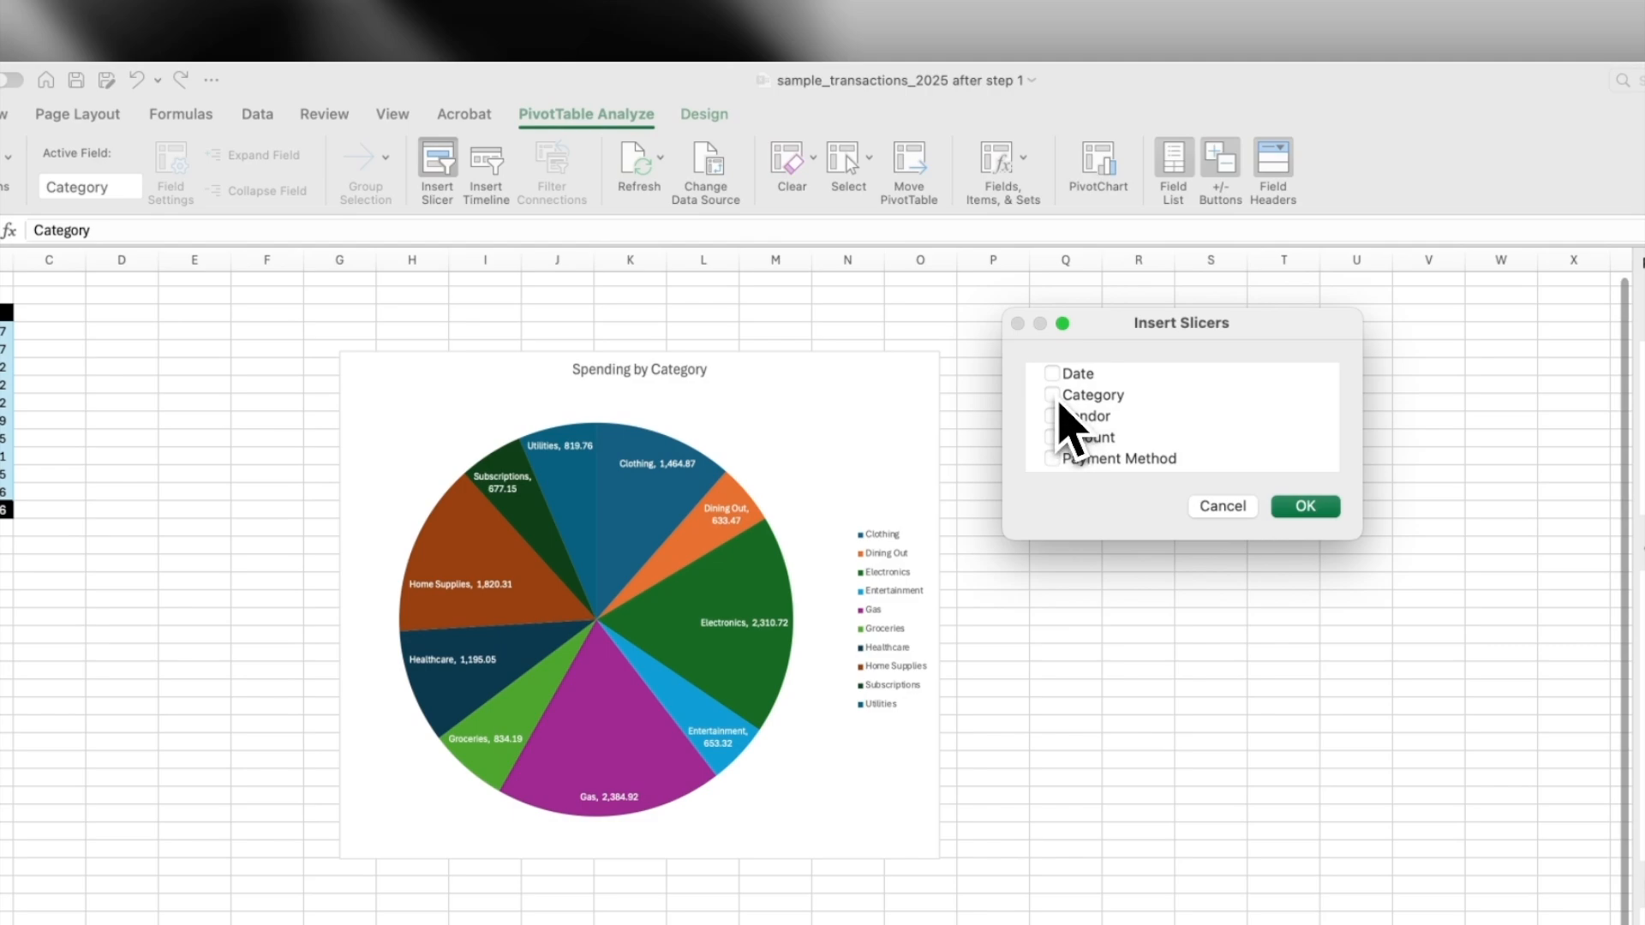
click(1060, 399)
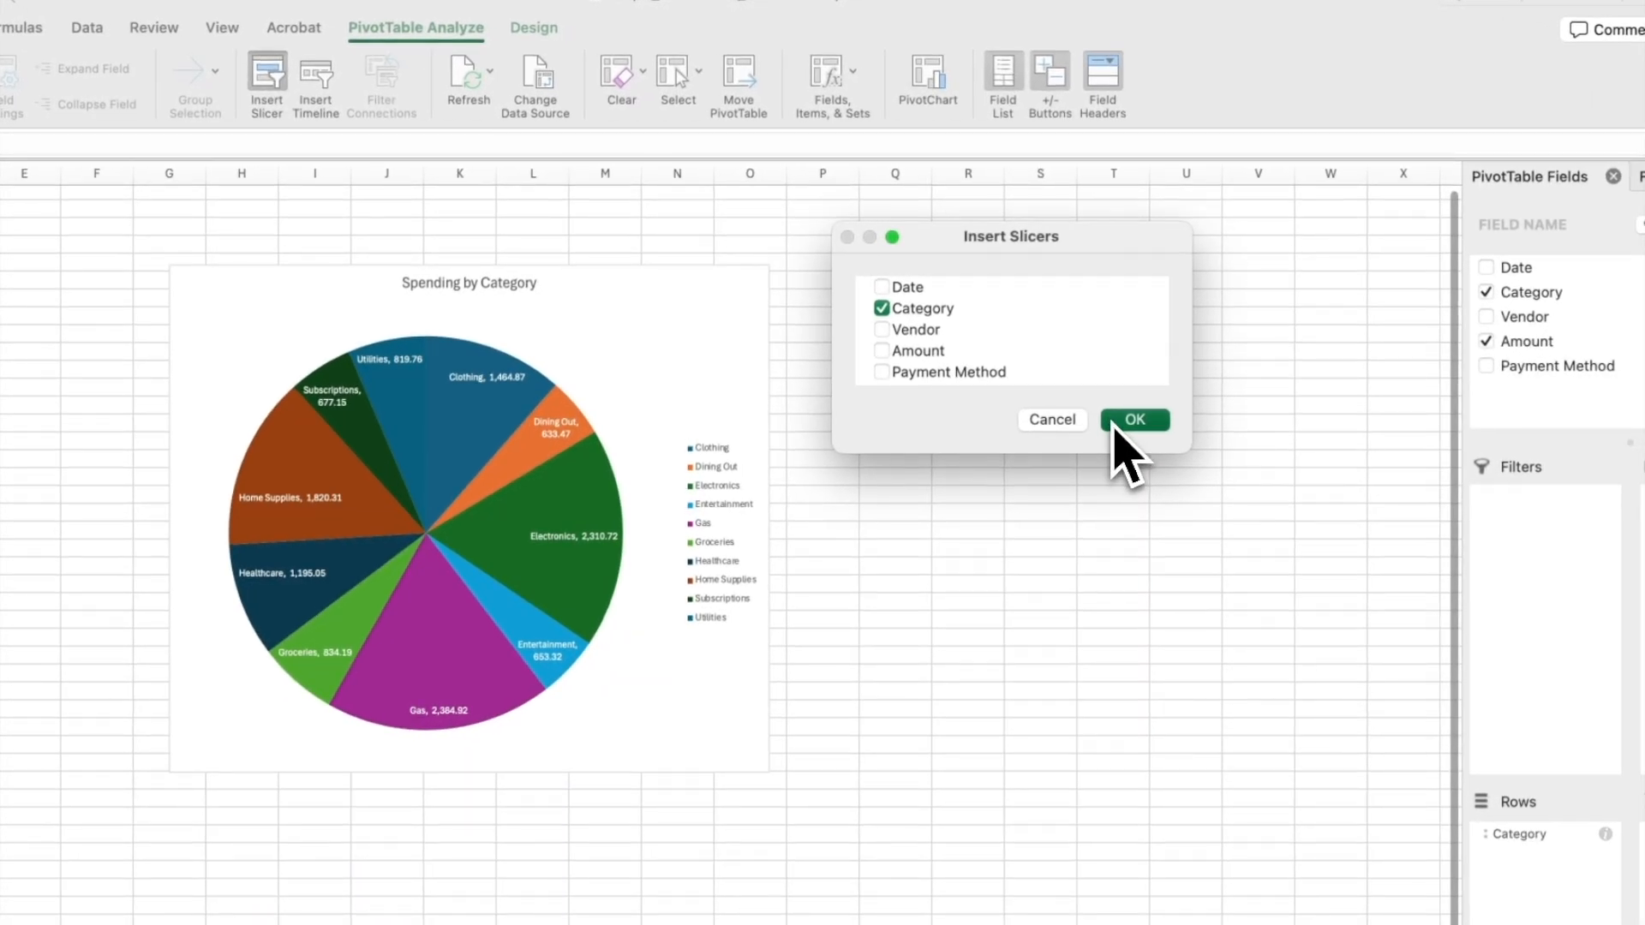
click(1133, 420)
drag(716, 374, 878, 313)
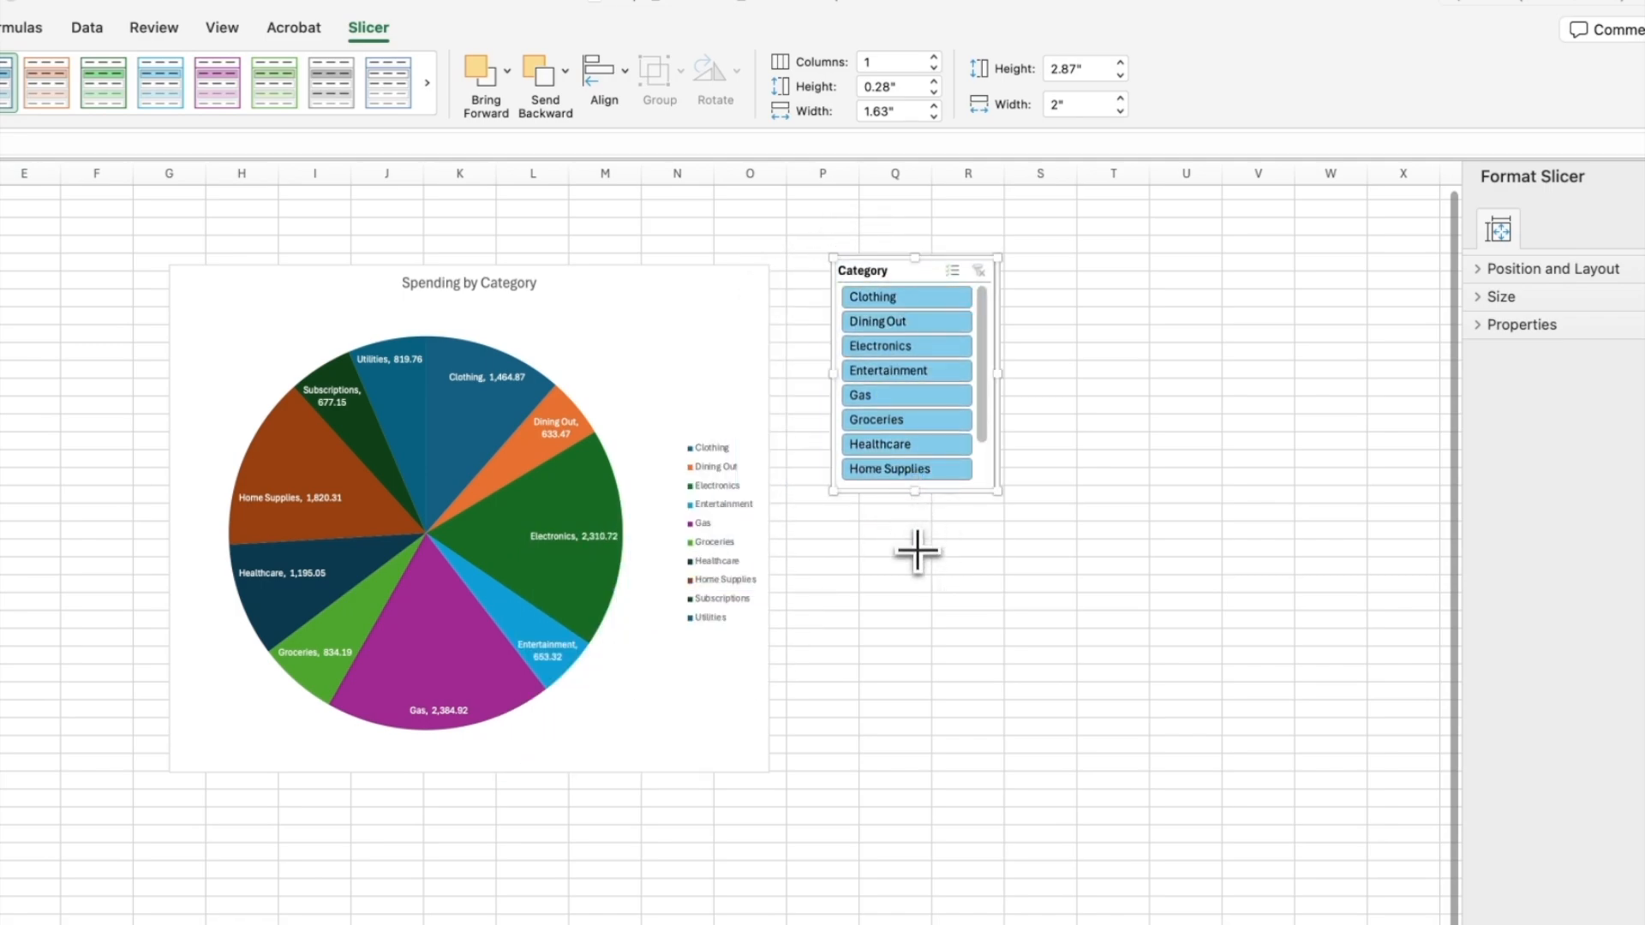
drag(916, 559, 918, 560)
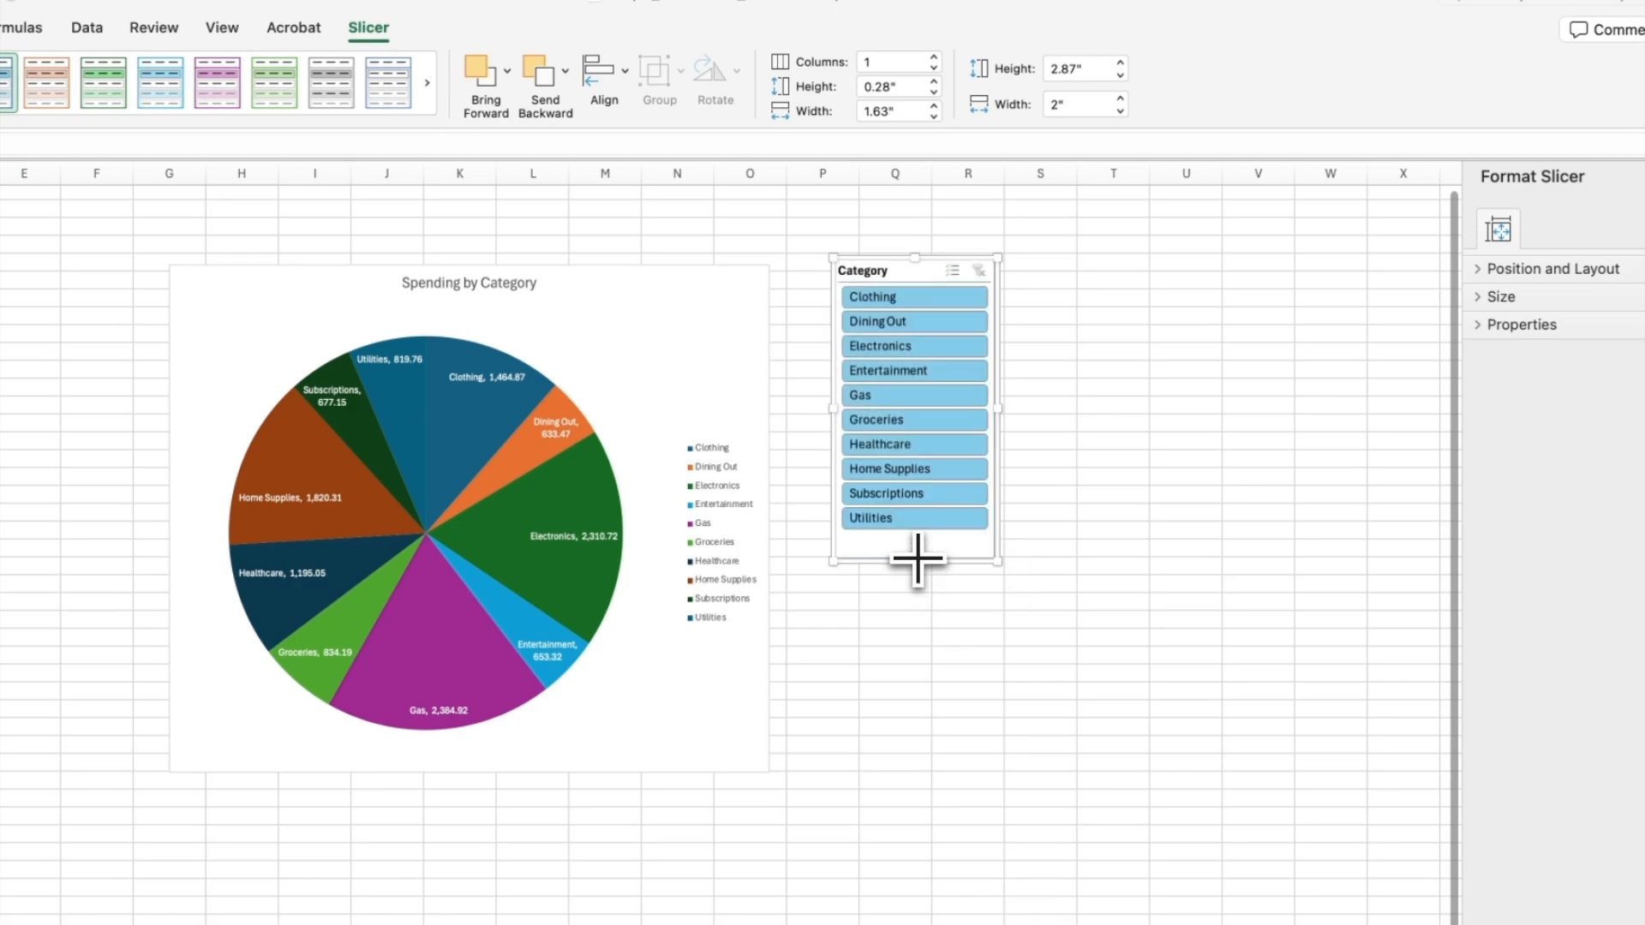
Filter the slicer to Clothing and add the Vendor field to the pie chart.
click(882, 298)
scroll(576, 462, right, 1)
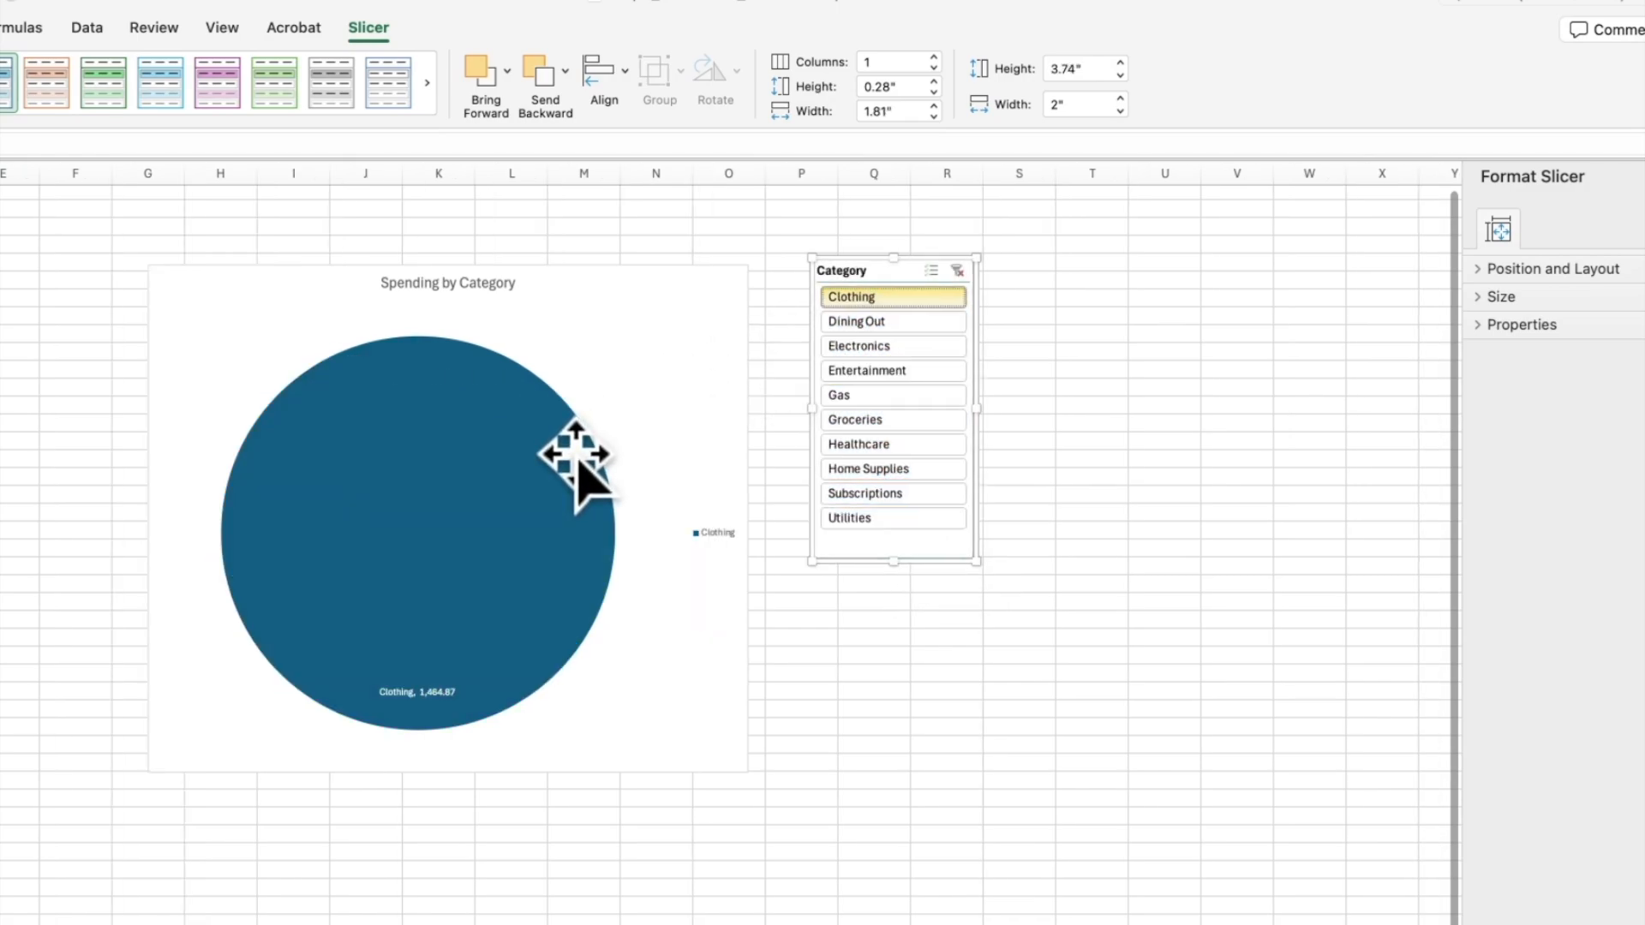
click(576, 463)
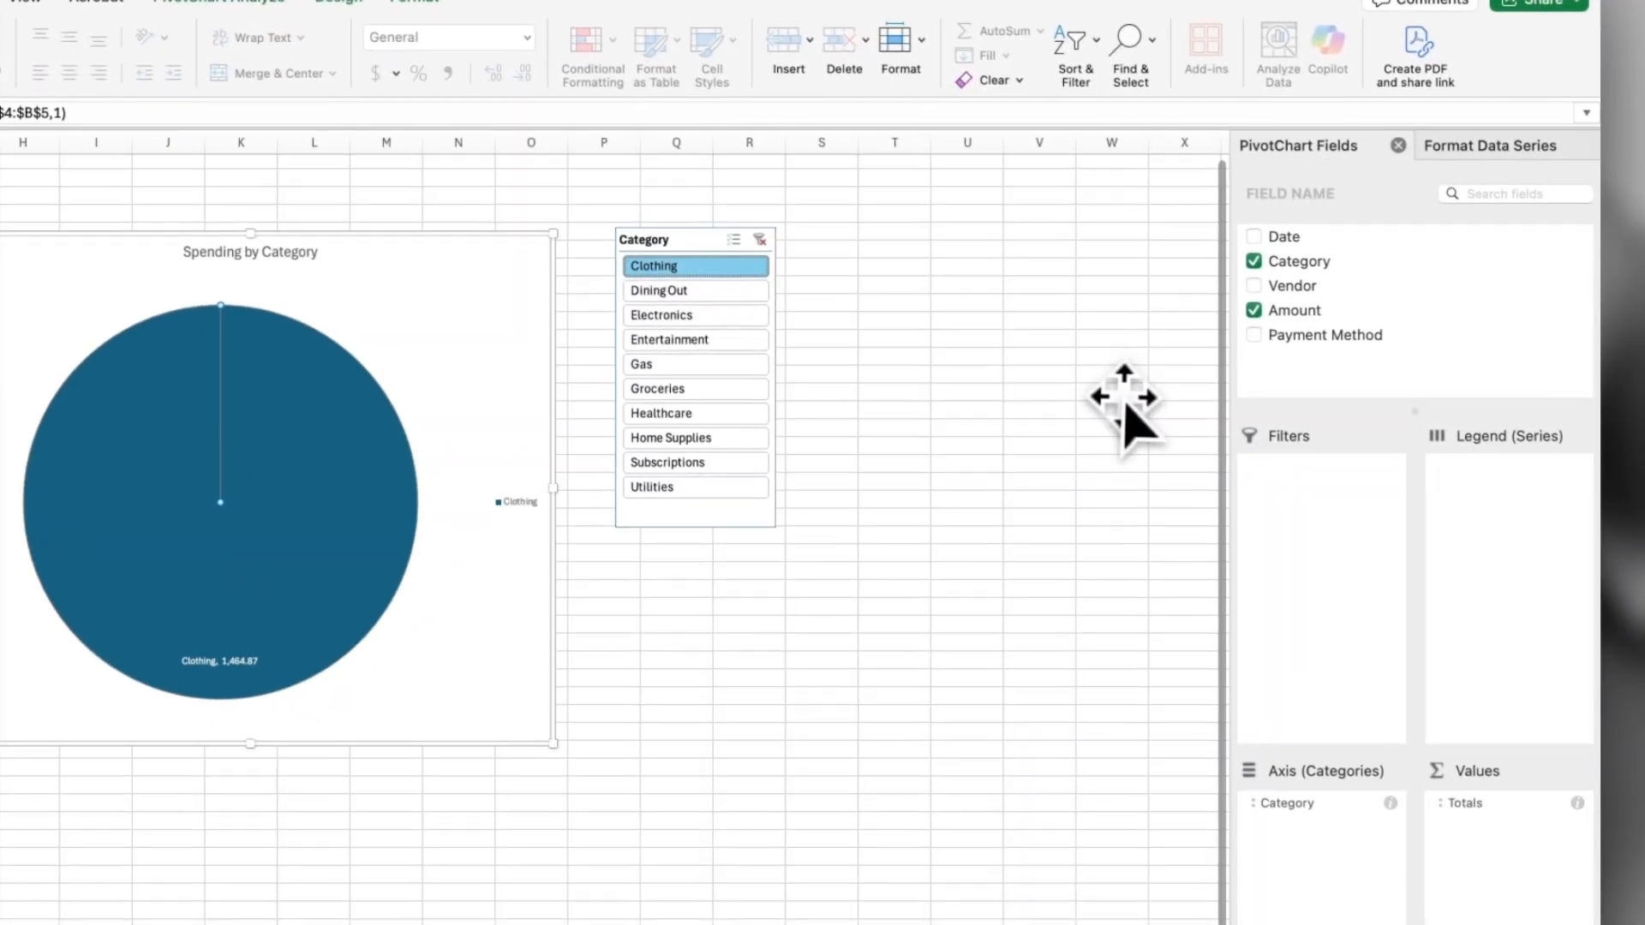
click(1250, 286)
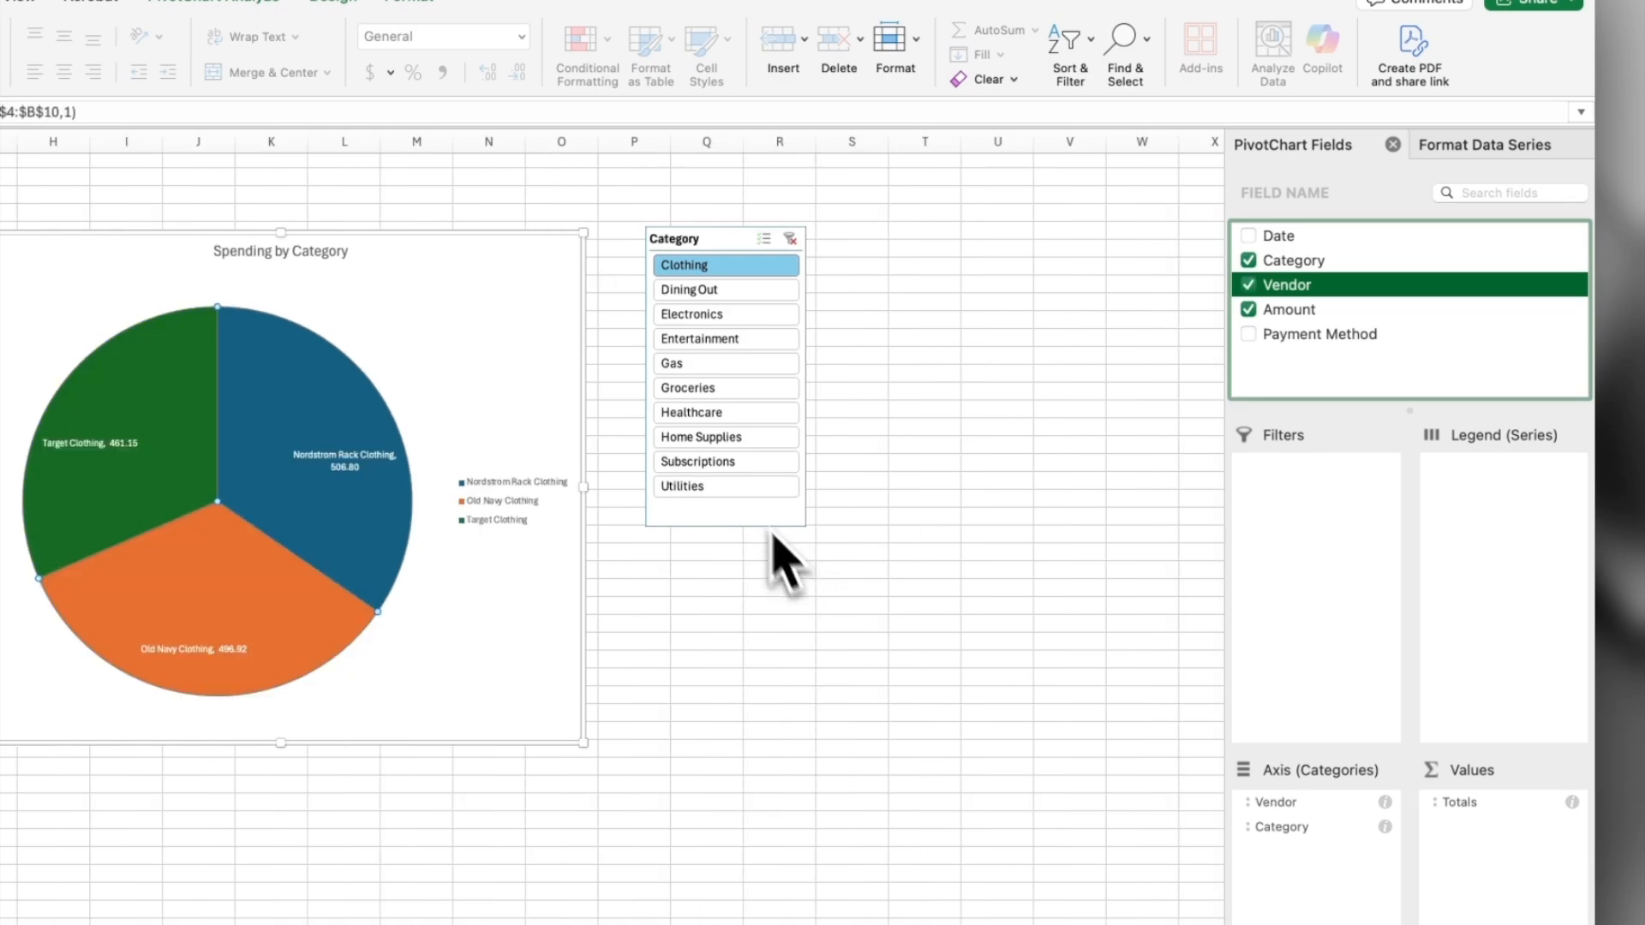
View the vendor breakdown for Dining Out, Electronics and Entertainment one after another with the Category slicer.
click(719, 298)
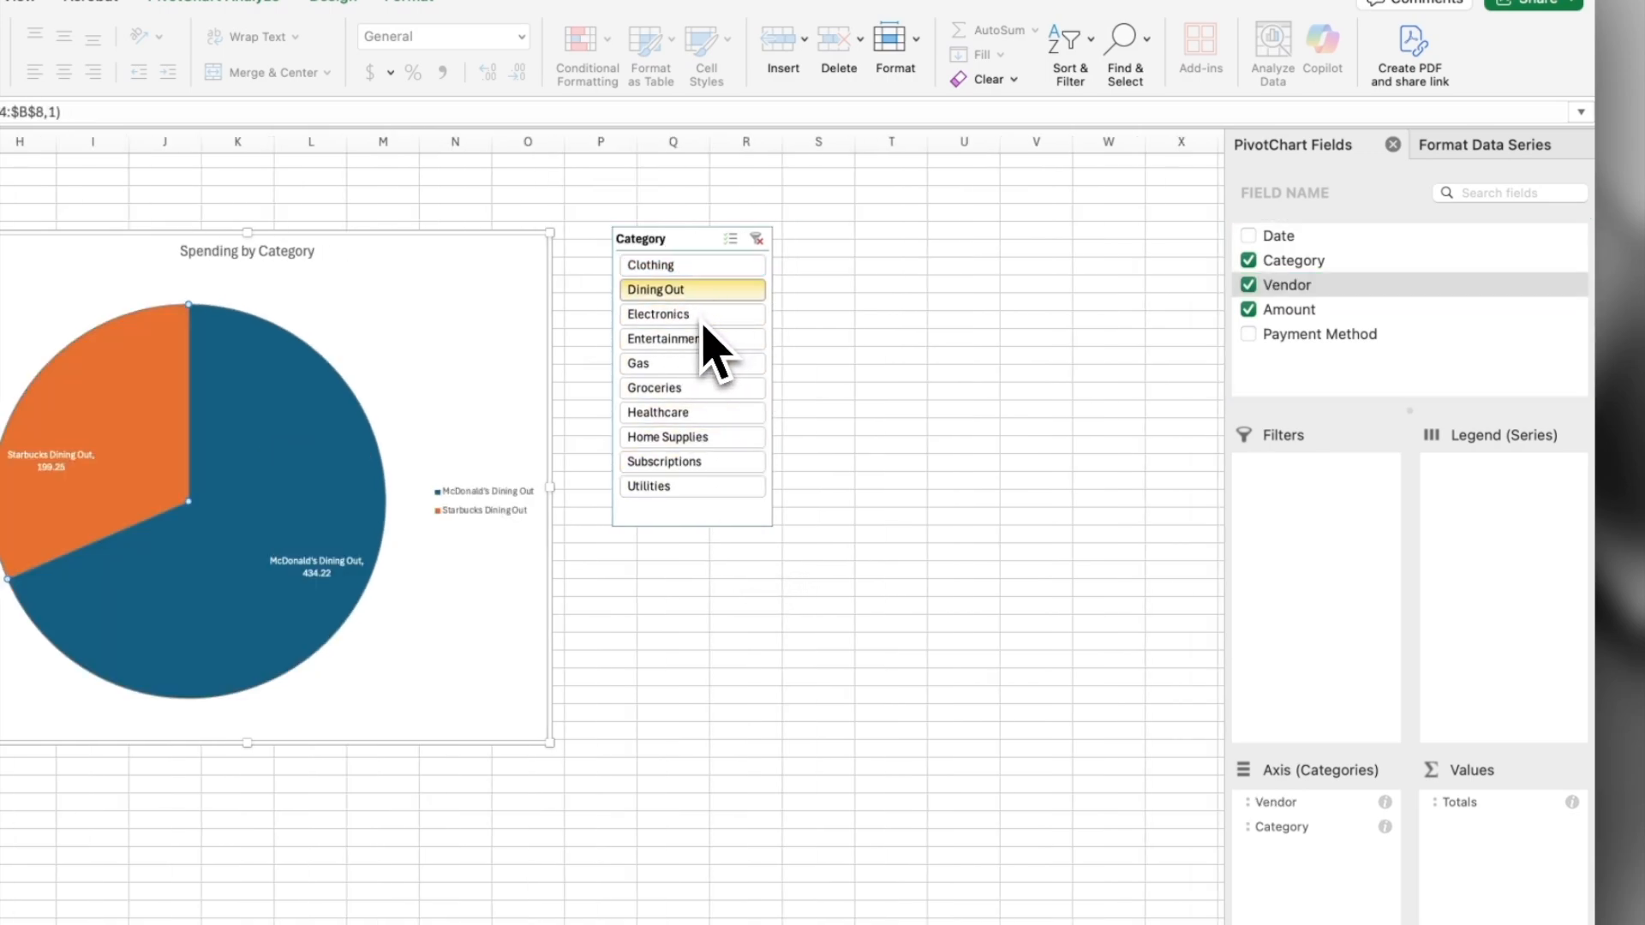
click(703, 319)
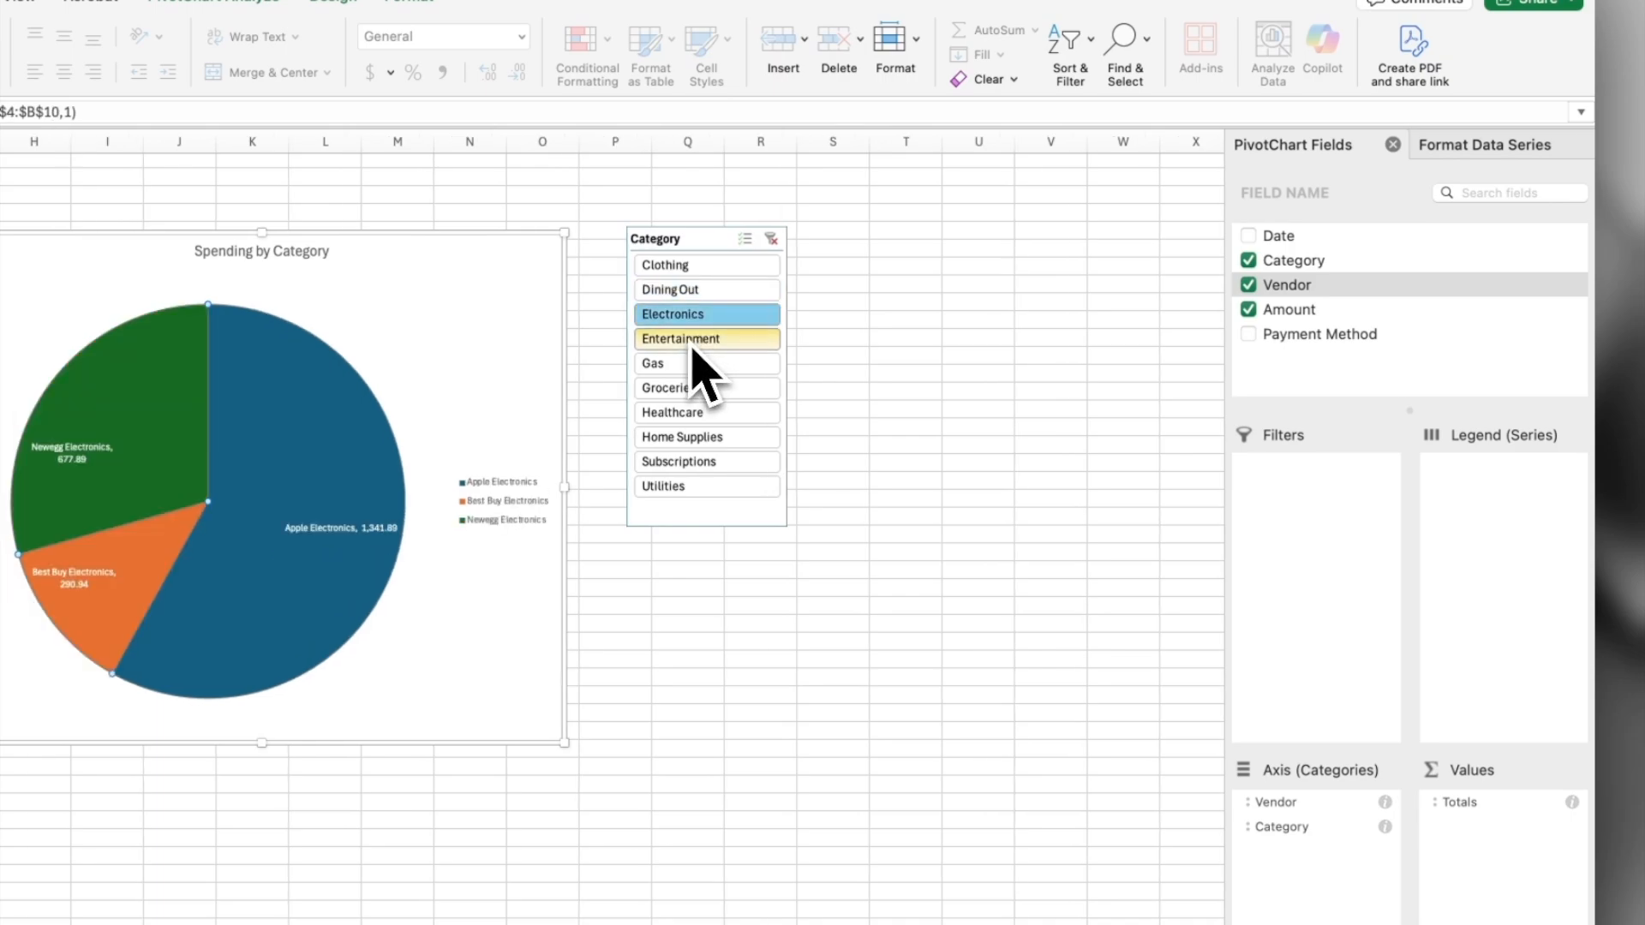
click(692, 341)
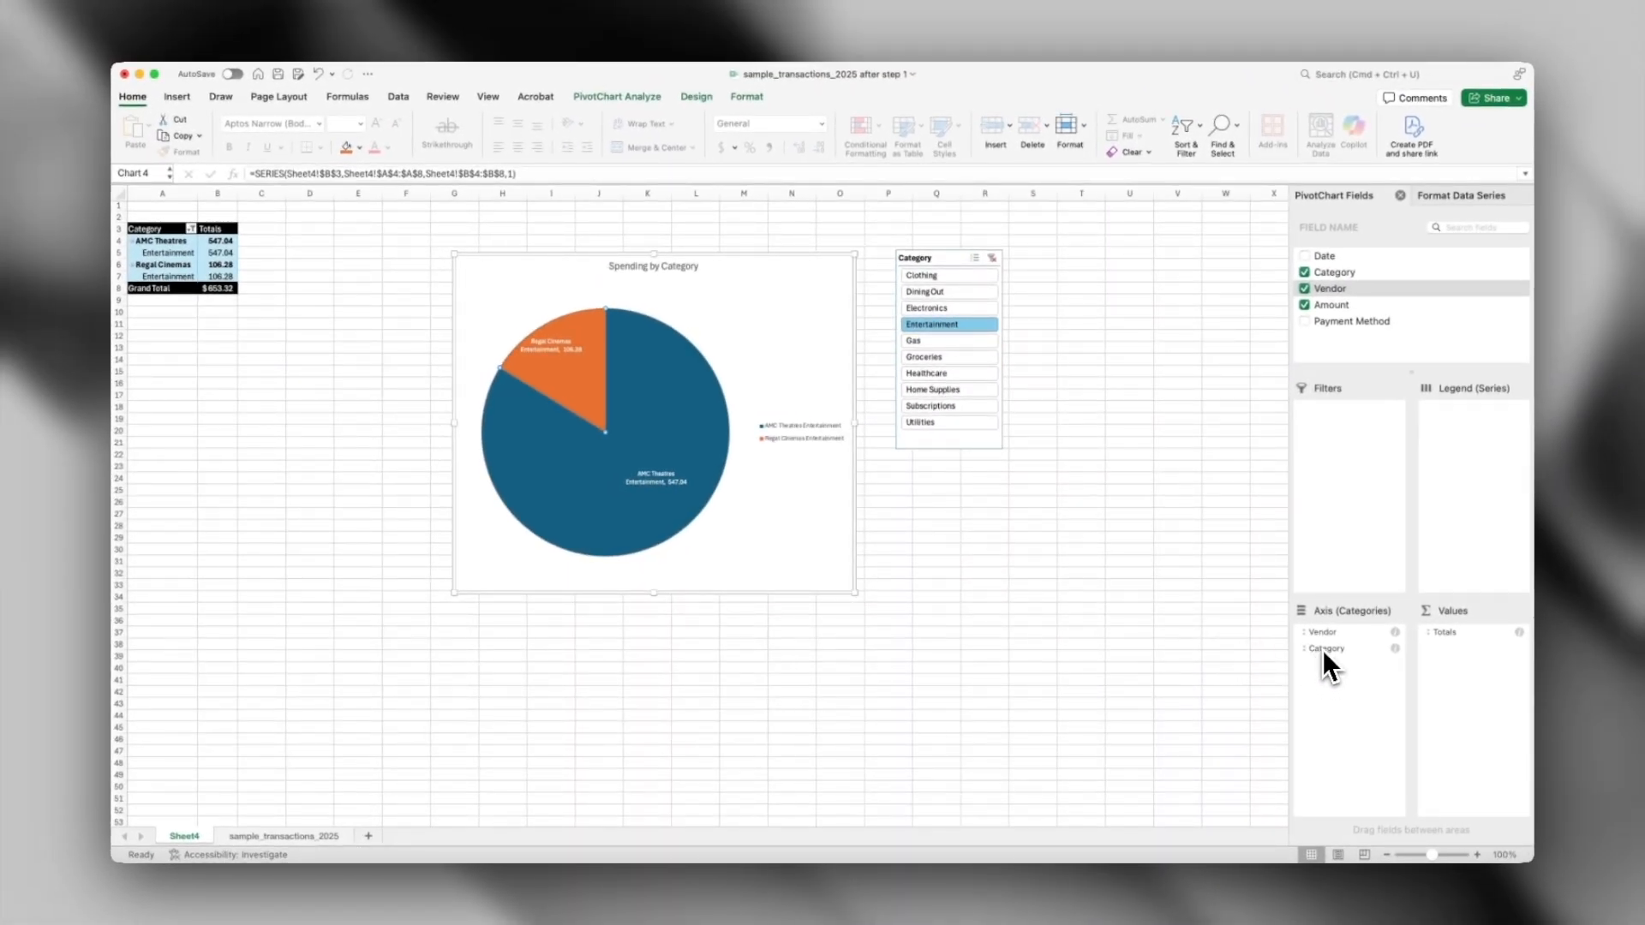
Reorder the chart's axis fields so Category comes before Vendor, and filter the slicer to Gas.
mouse_move(1323, 649)
mouse_down()
mouse_move(1322, 635)
mouse_move(1306, 645)
mouse_up()
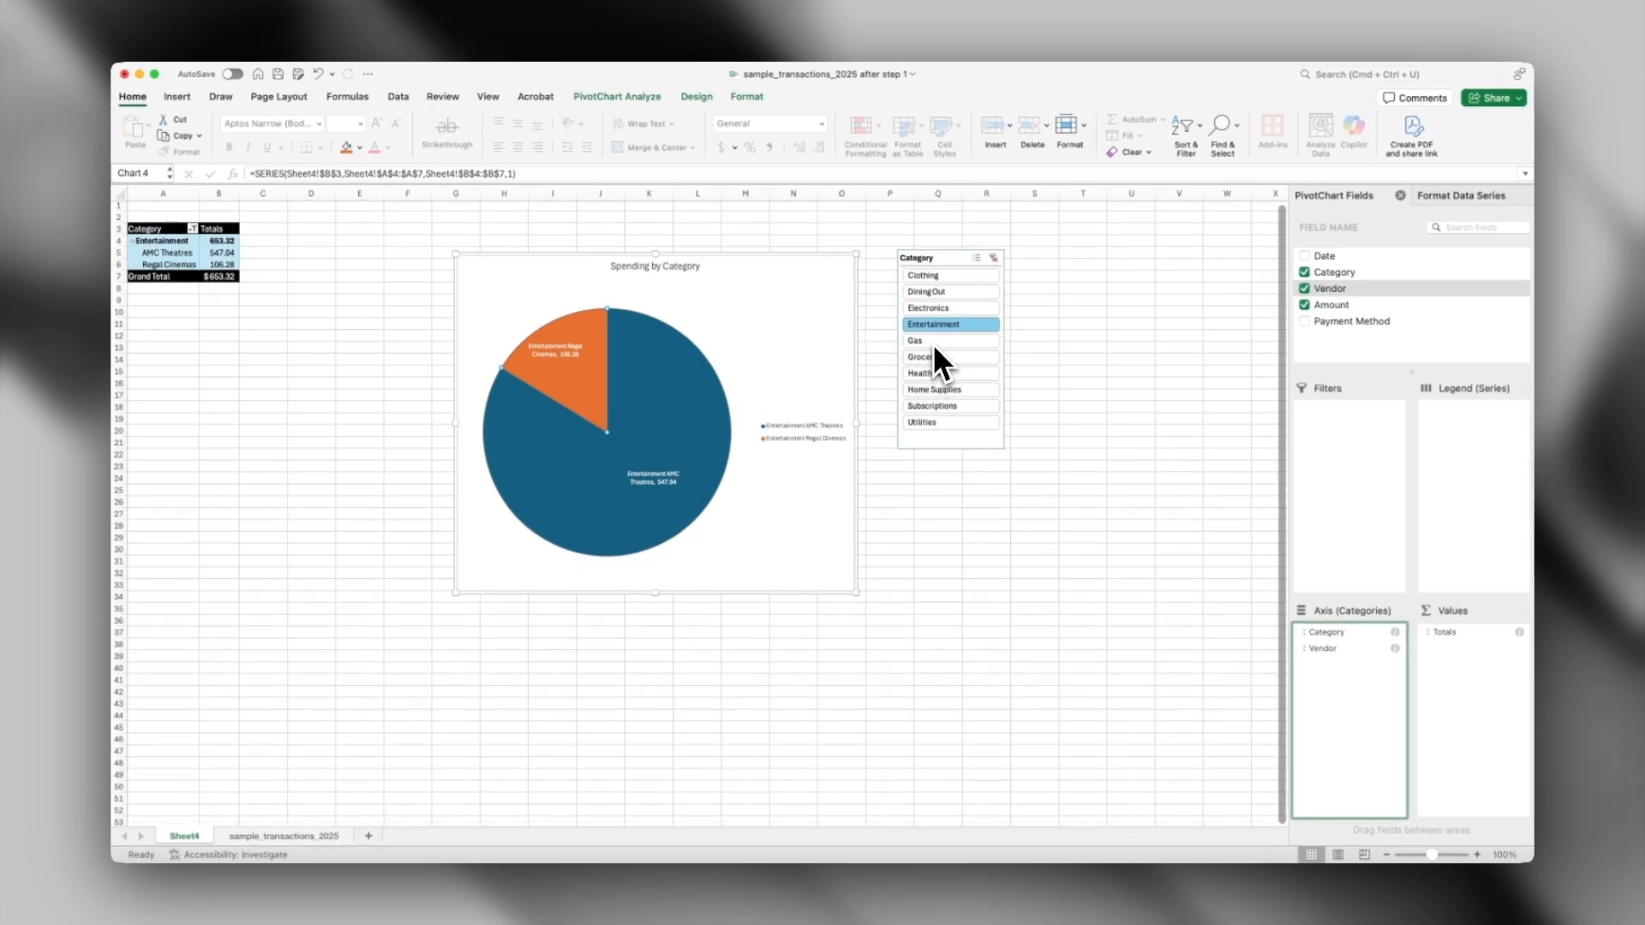
click(933, 342)
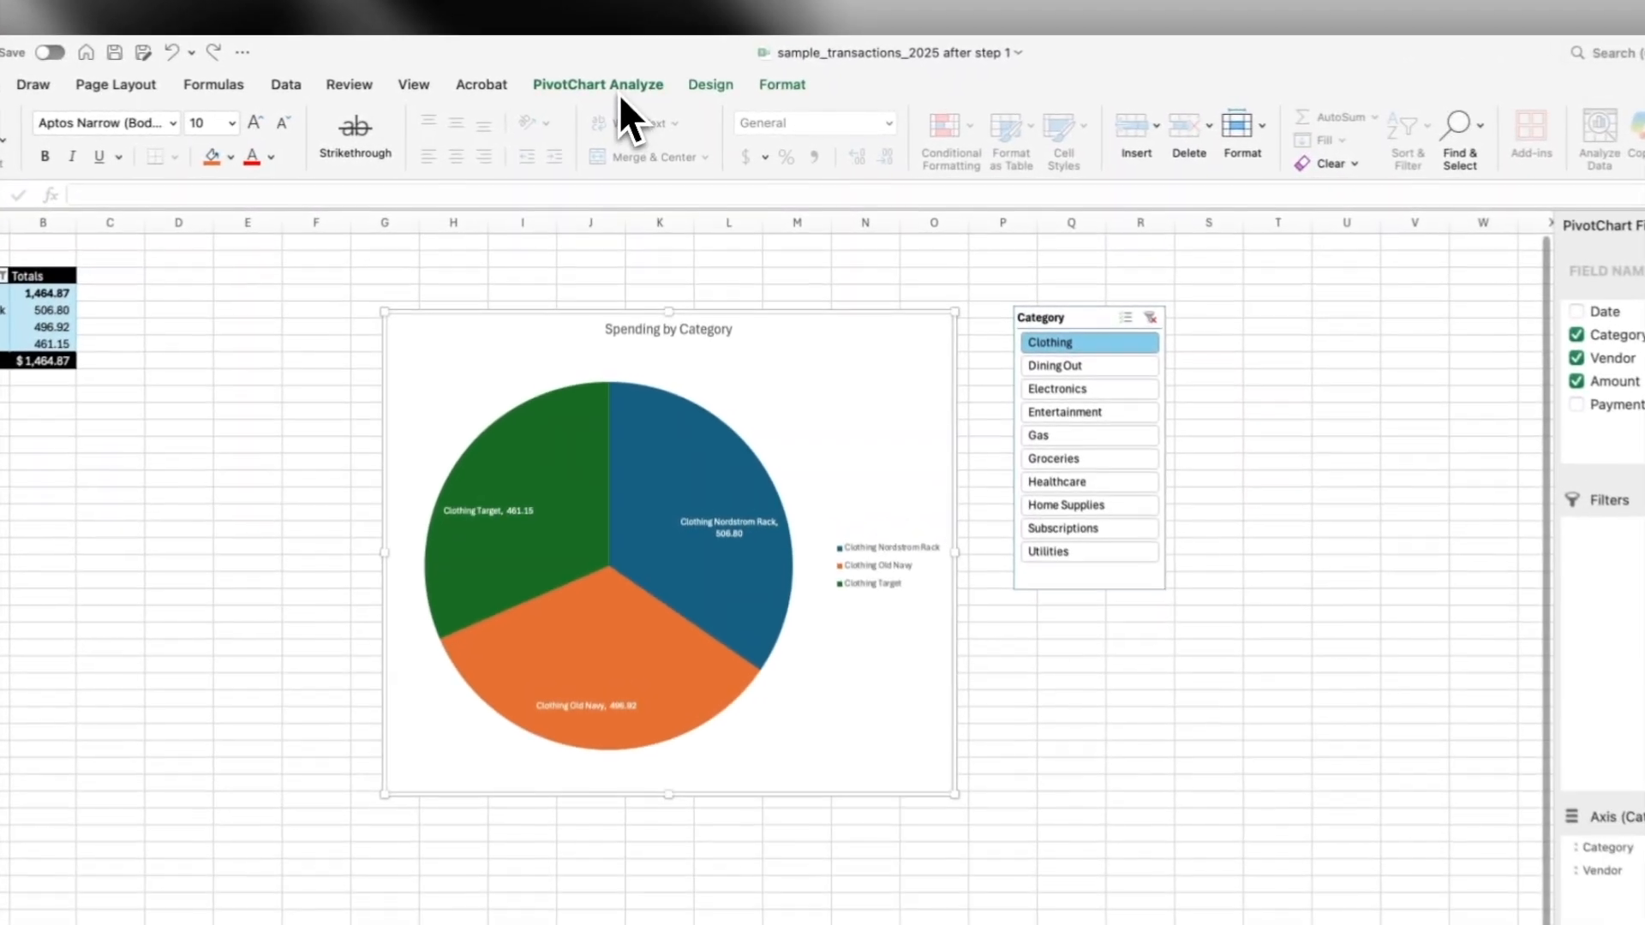
Insert a timeline for the Date field and place it beside the Category slicer, away from the chart.
click(621, 98)
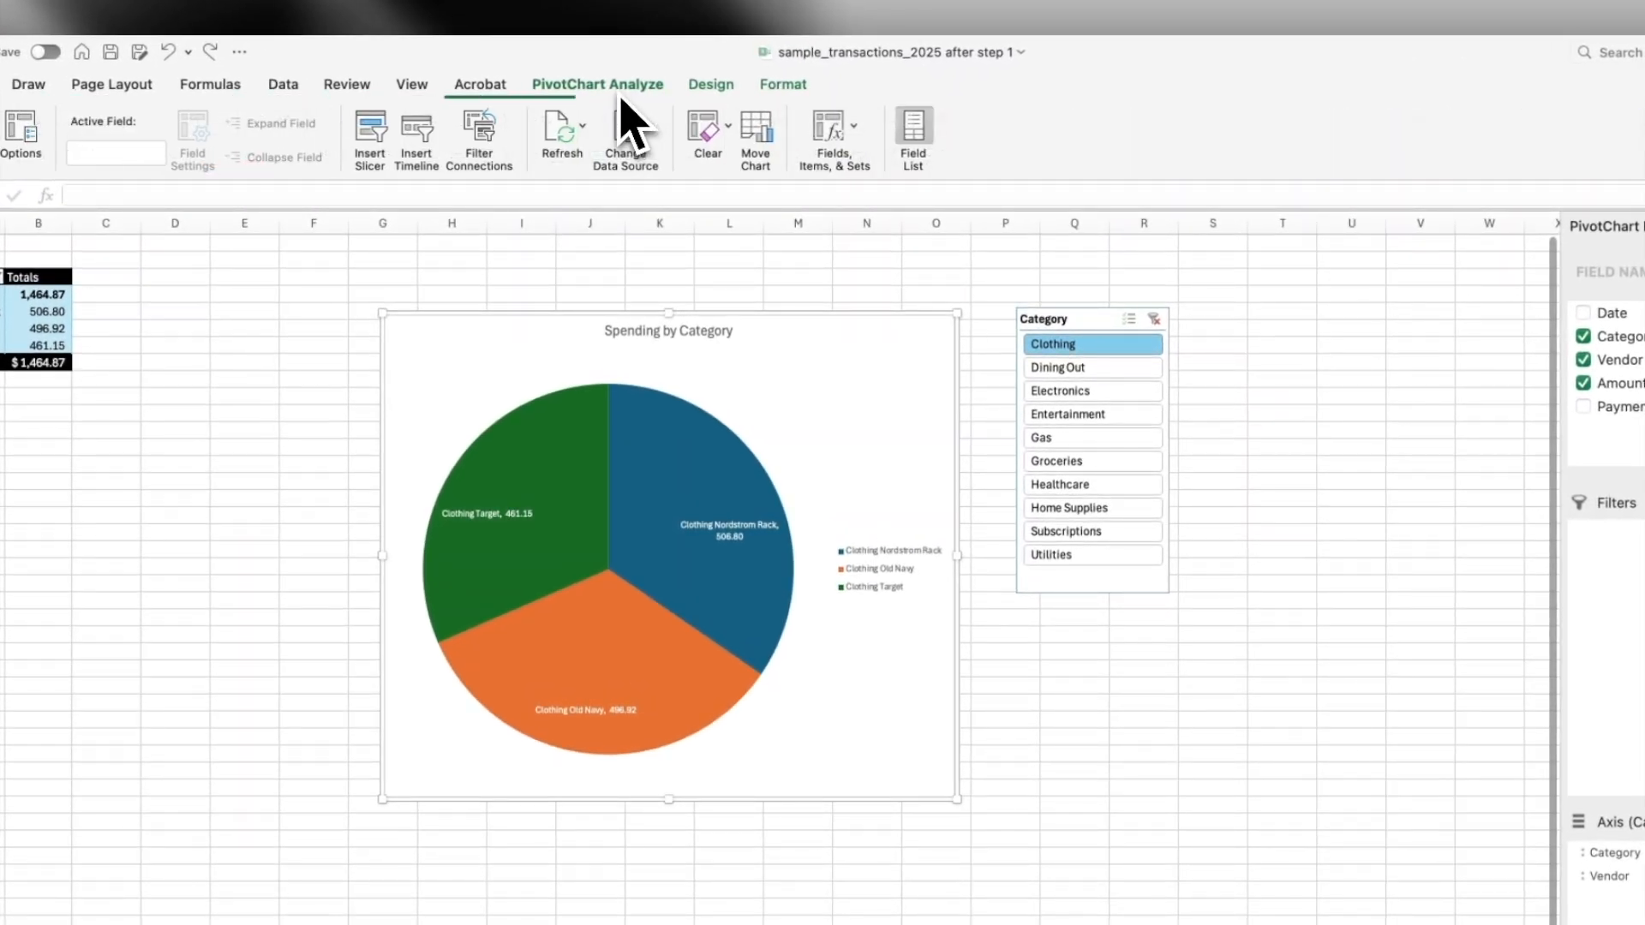
click(426, 137)
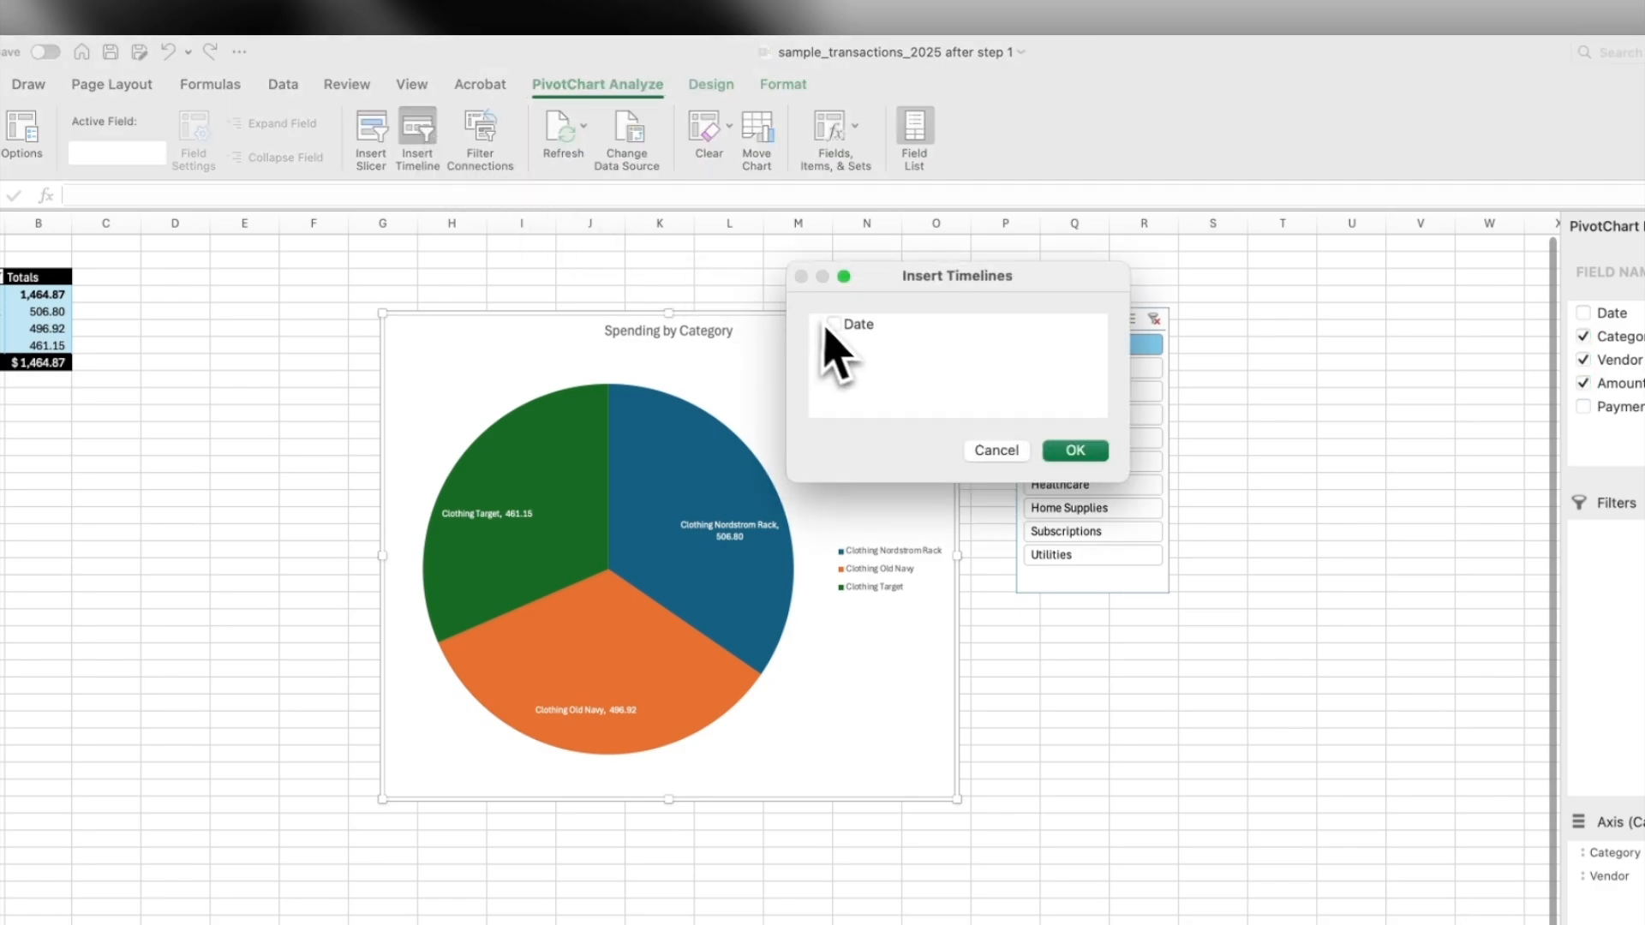
click(836, 328)
click(1075, 451)
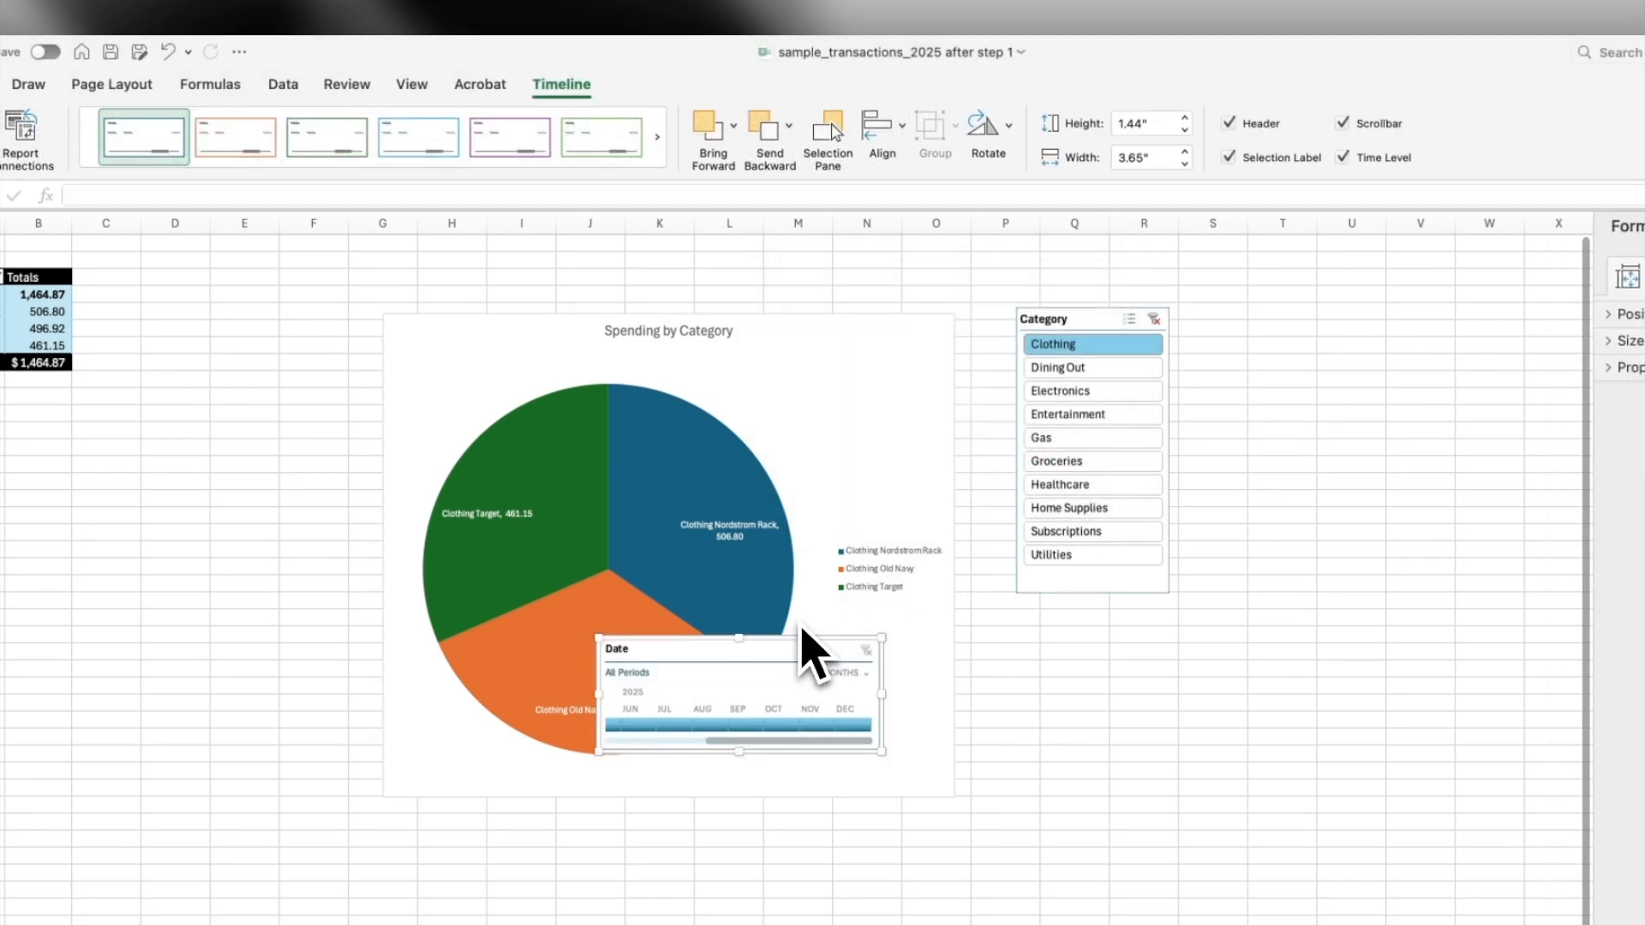
drag(793, 653, 1382, 309)
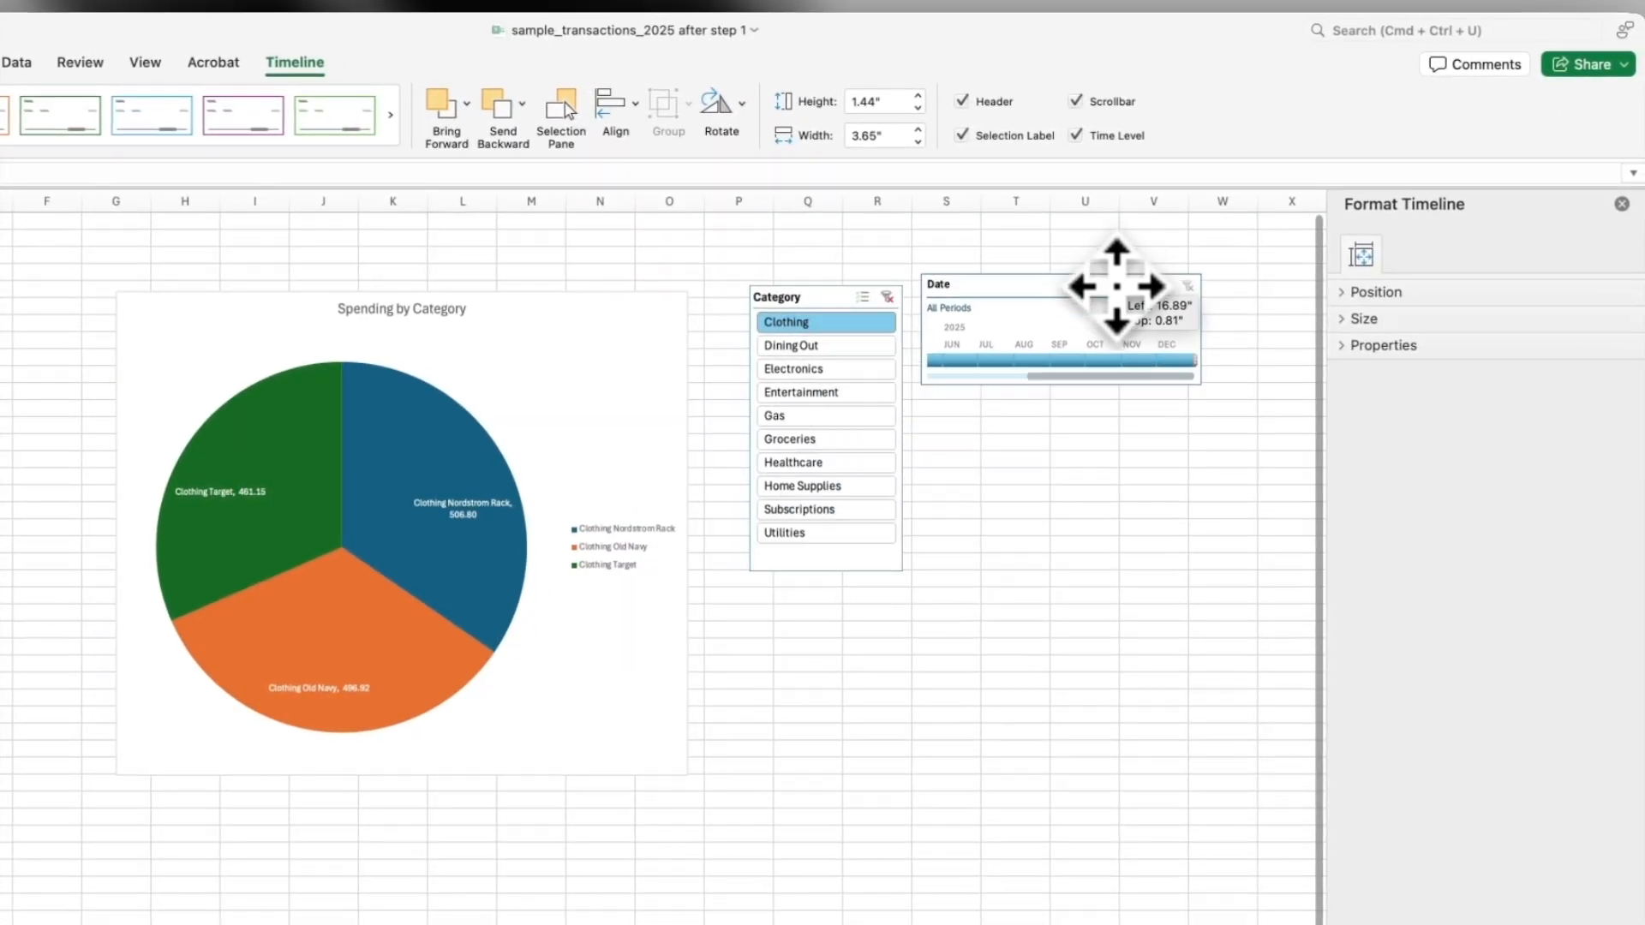
drag(1116, 287, 1124, 290)
Try the Date timeline on single months including Aug 2025, and switch it to quarters filtered to Q1 2025.
click(1032, 366)
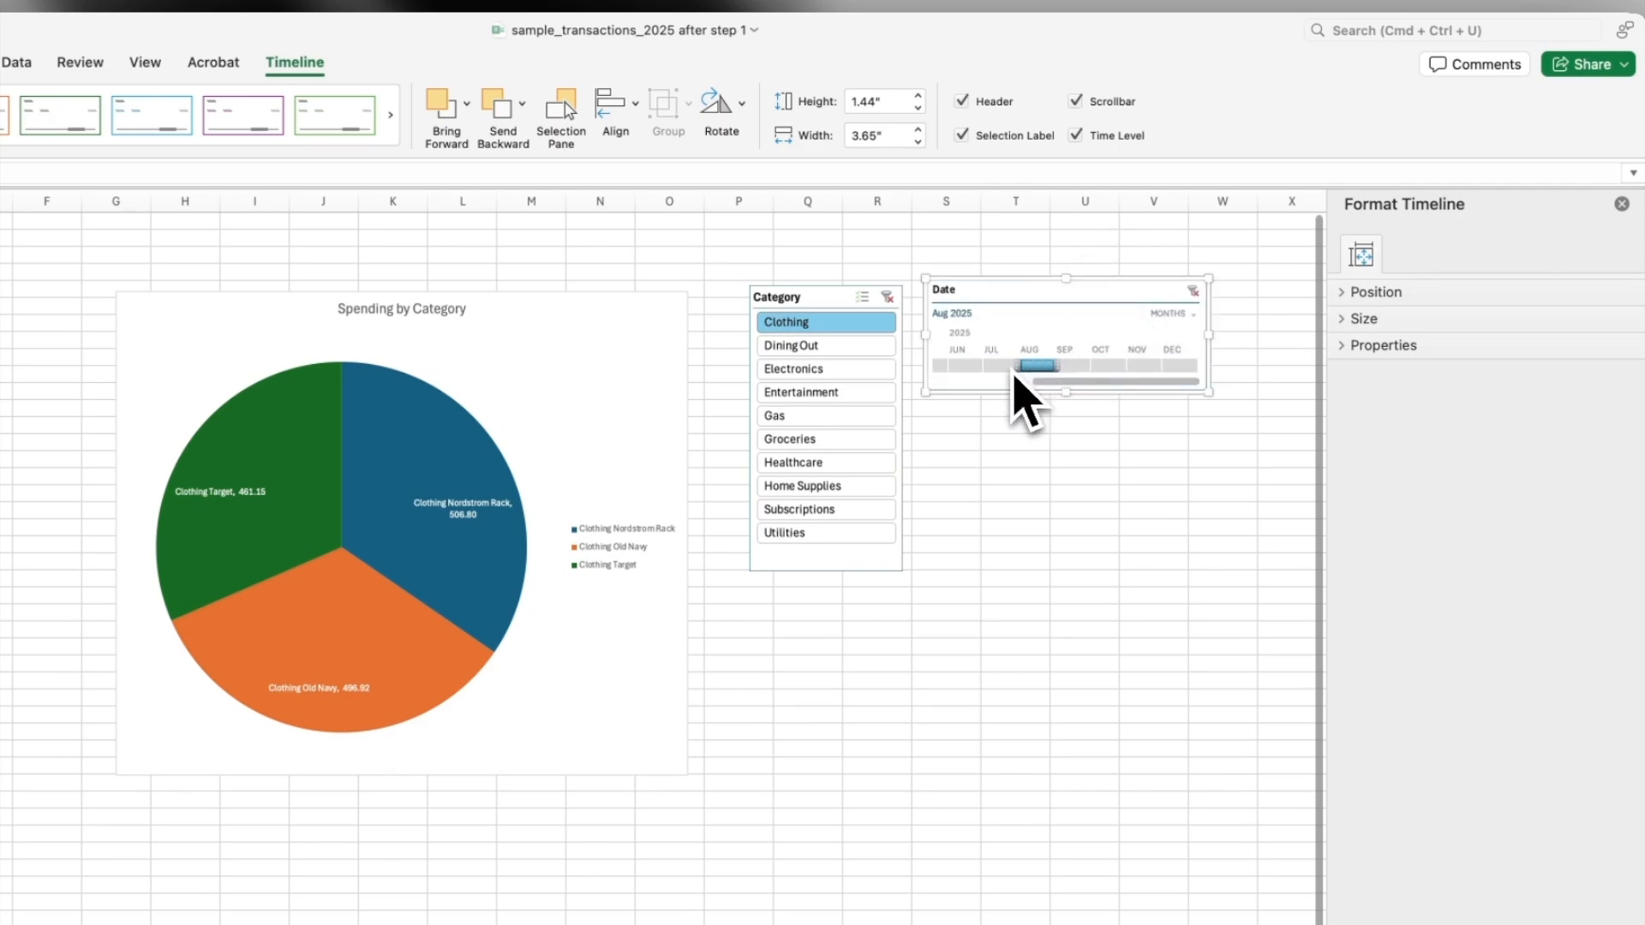
click(998, 369)
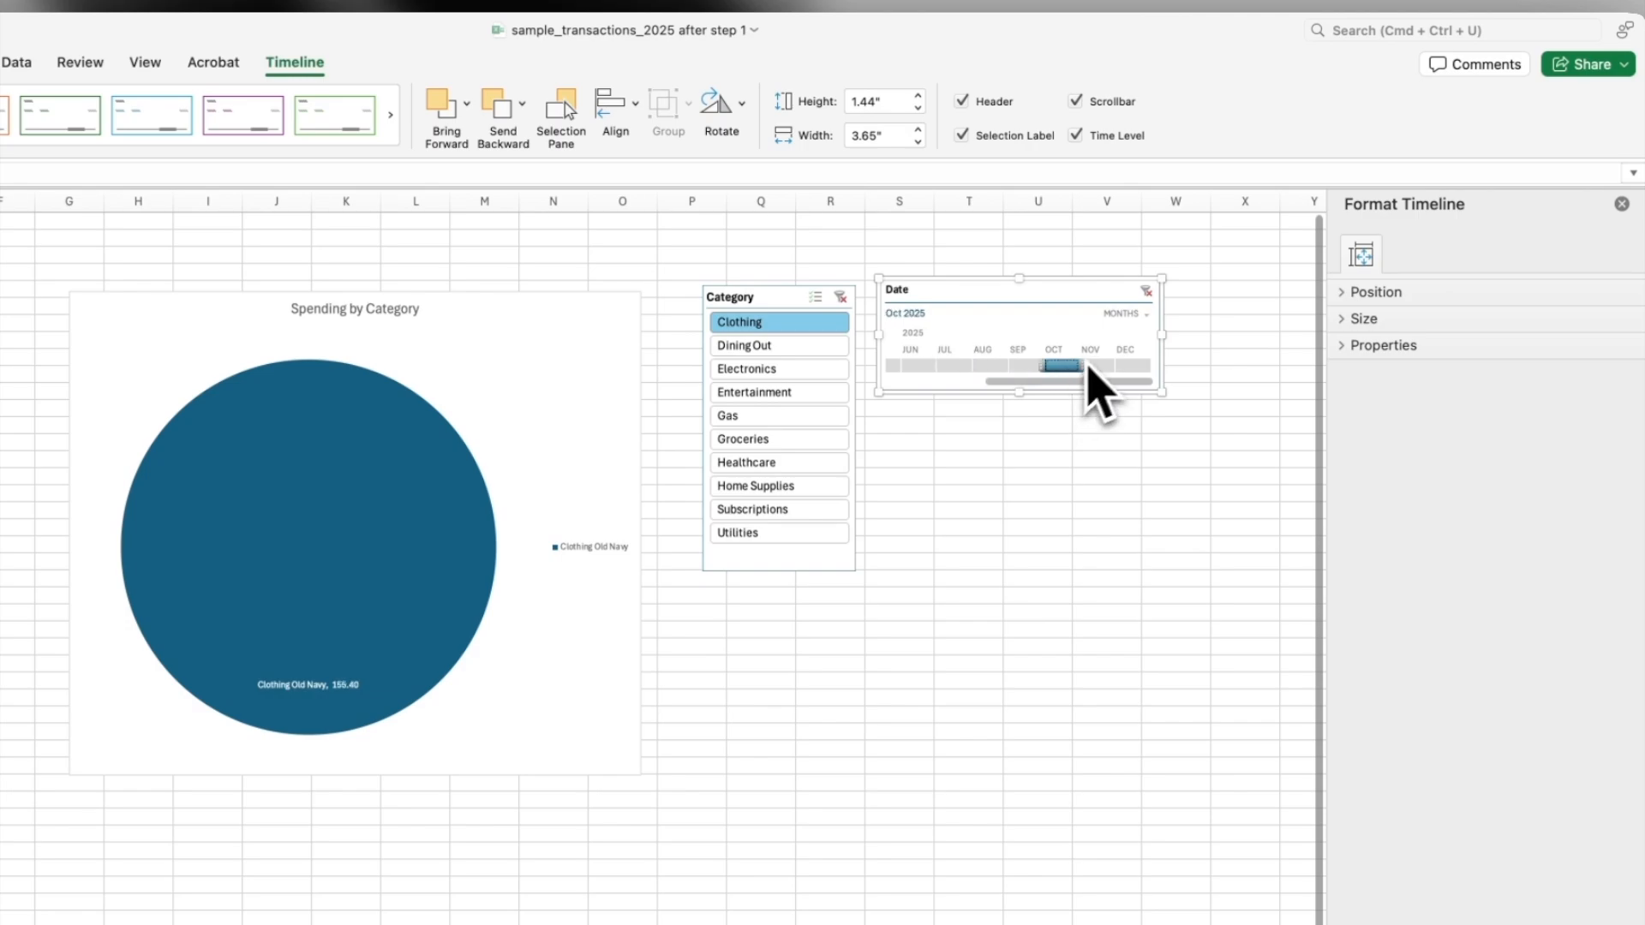
click(1126, 319)
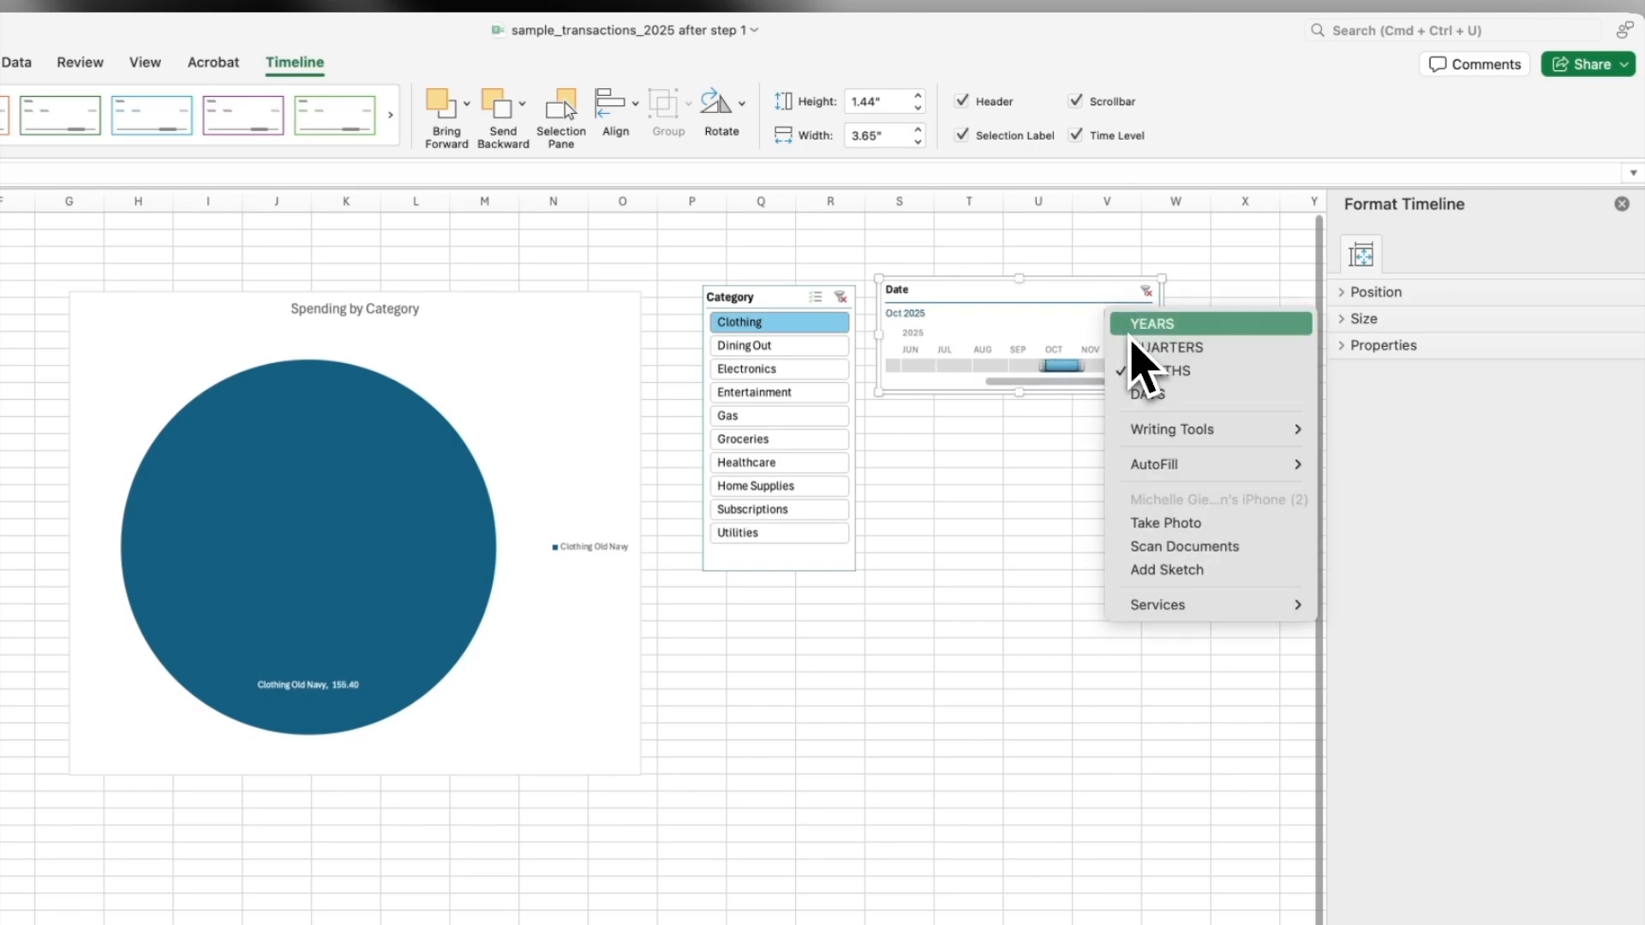
click(1135, 348)
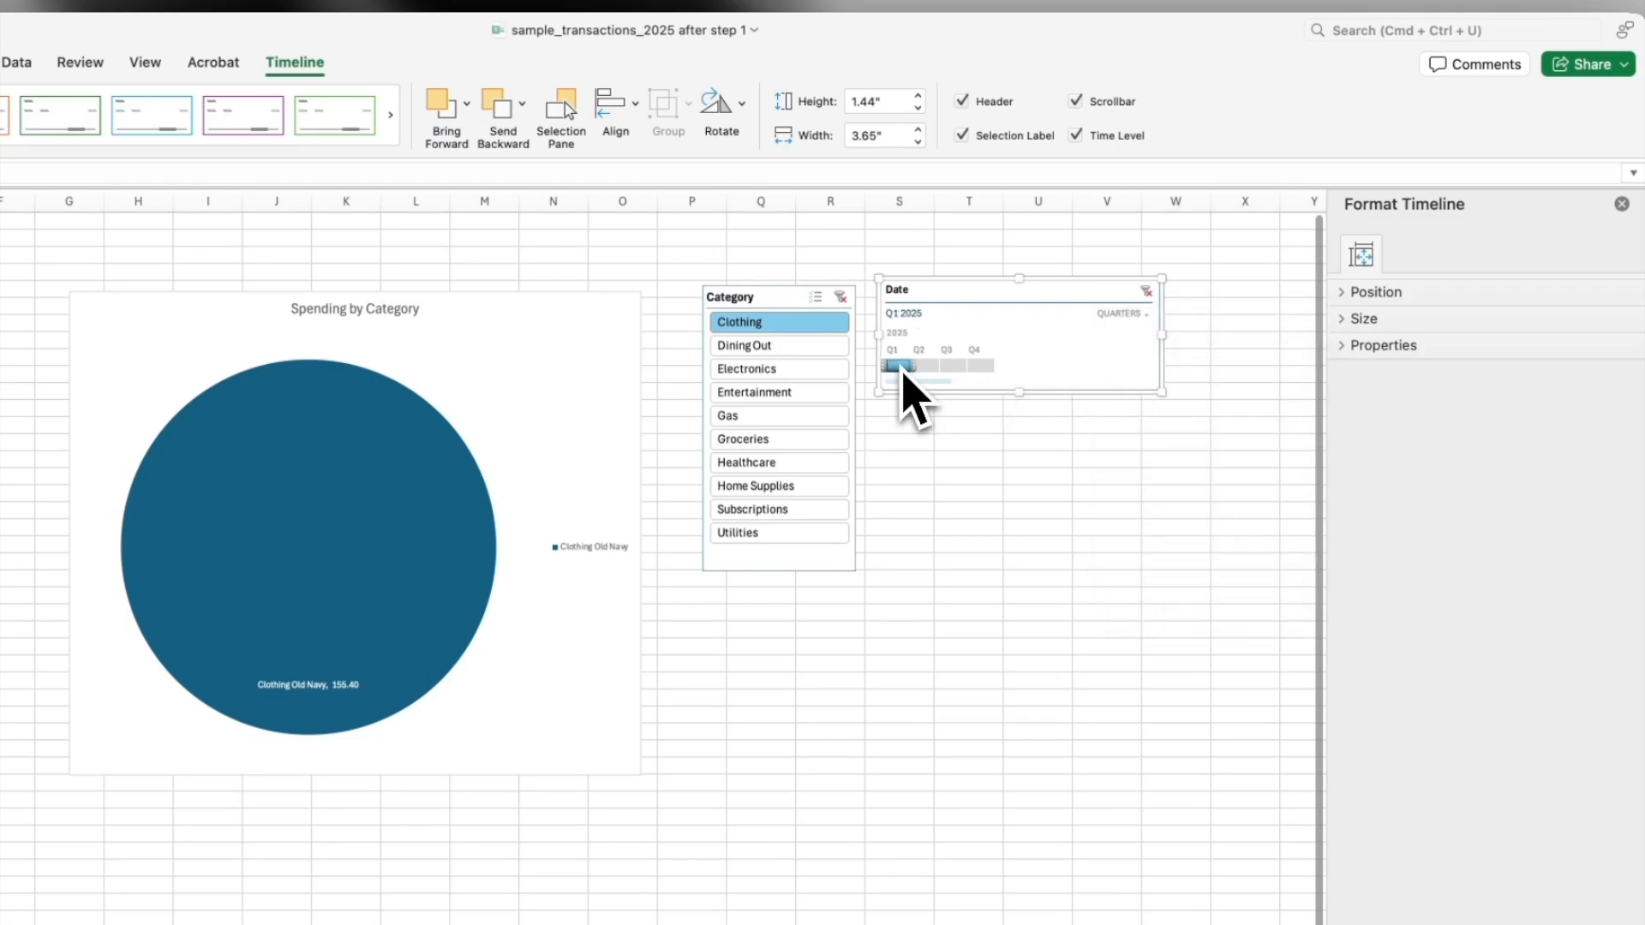
click(900, 367)
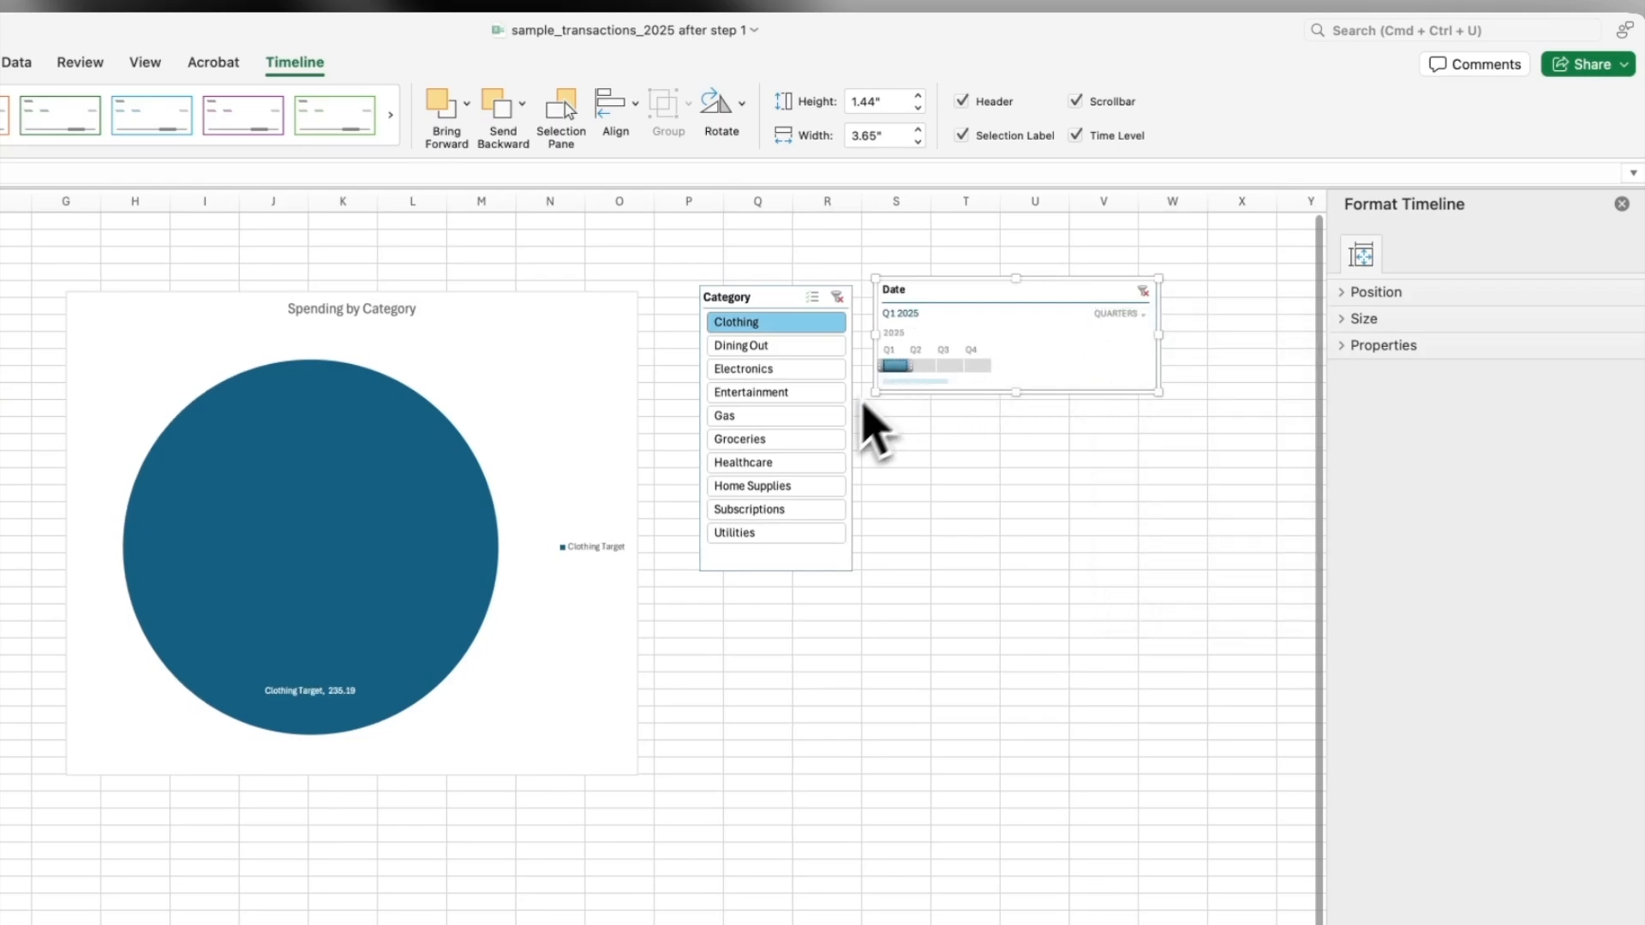
Filter the Category slicer to Home Supplies and select the pie chart.
click(797, 491)
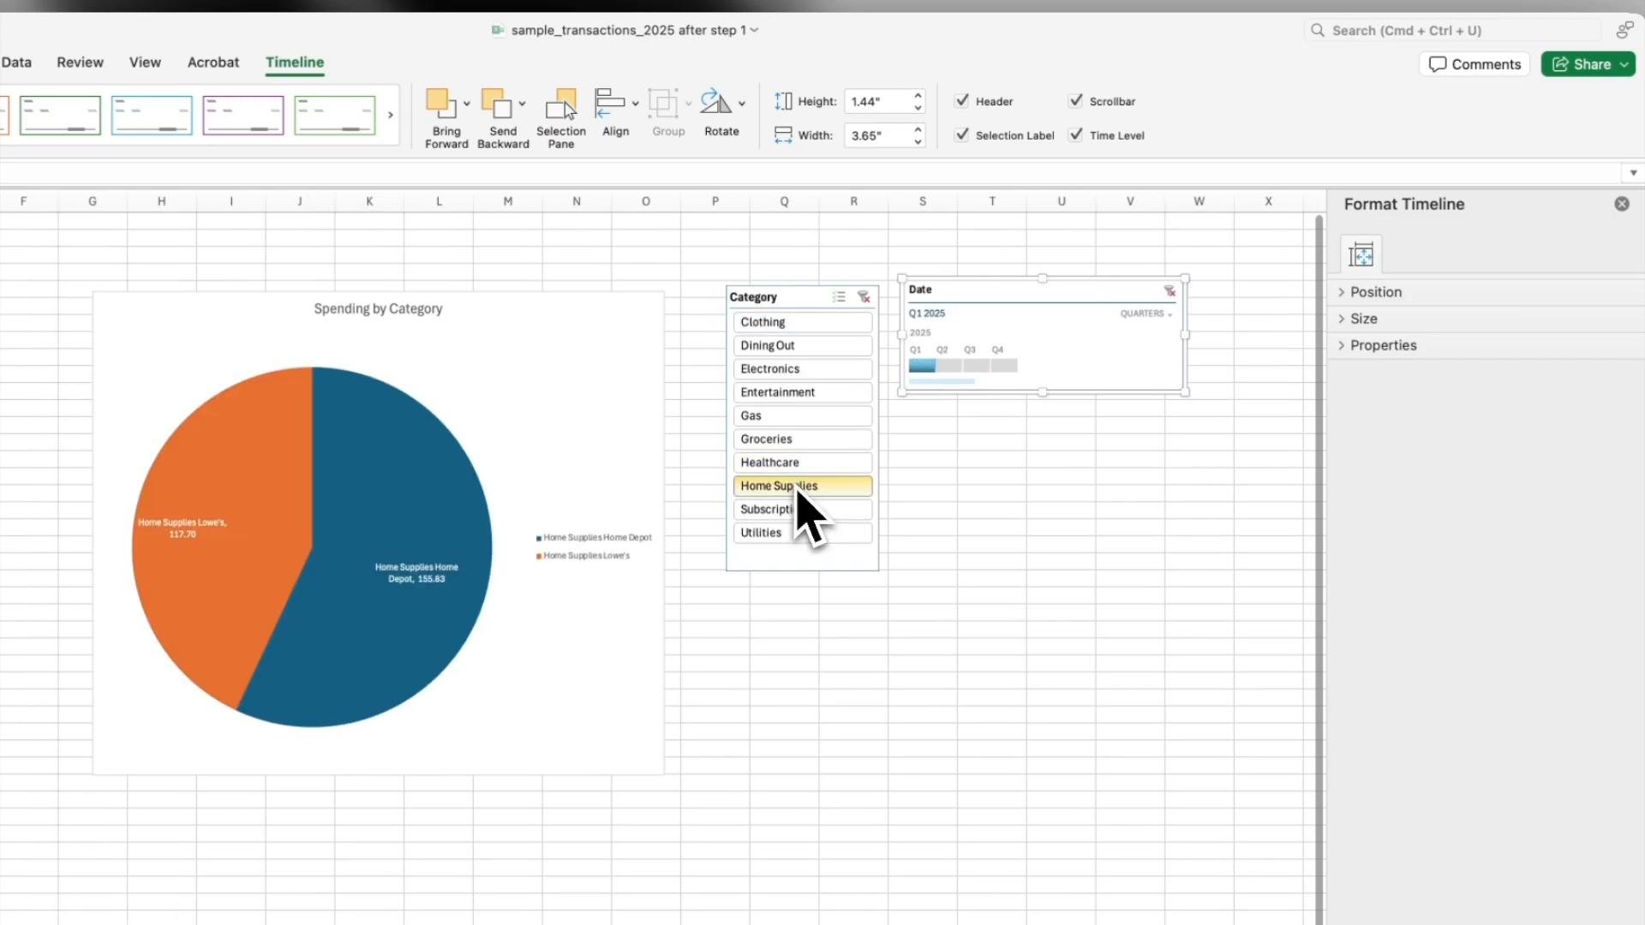
click(598, 430)
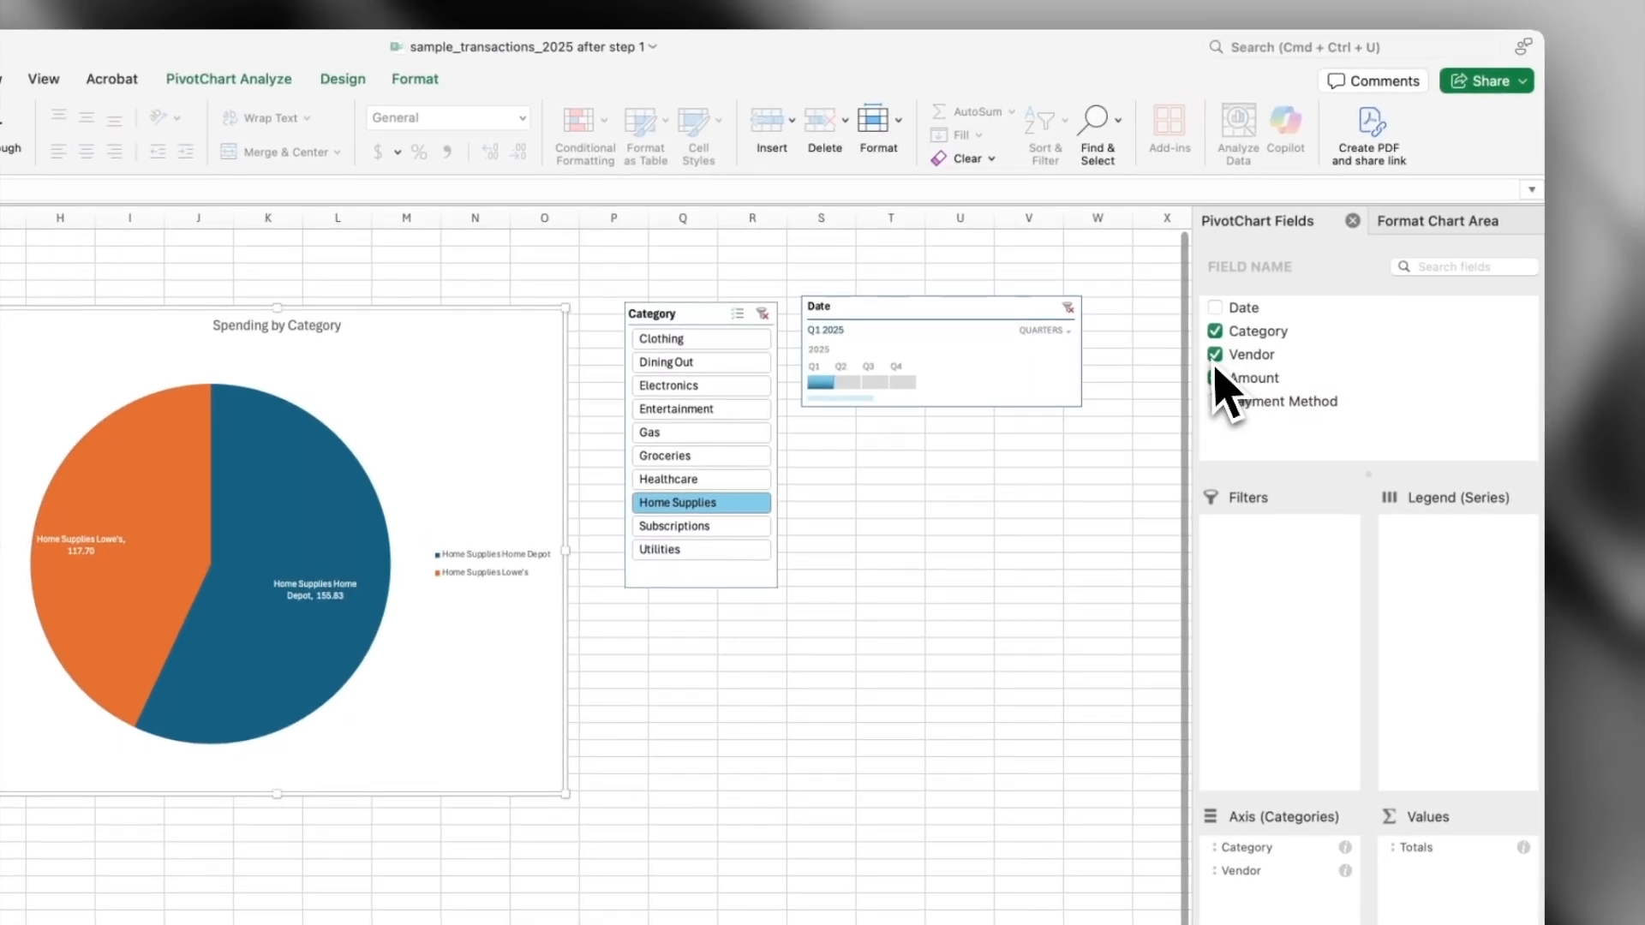
Remove Vendor from the pie chart's axis fields and clear the Category slicer's filter.
click(1215, 354)
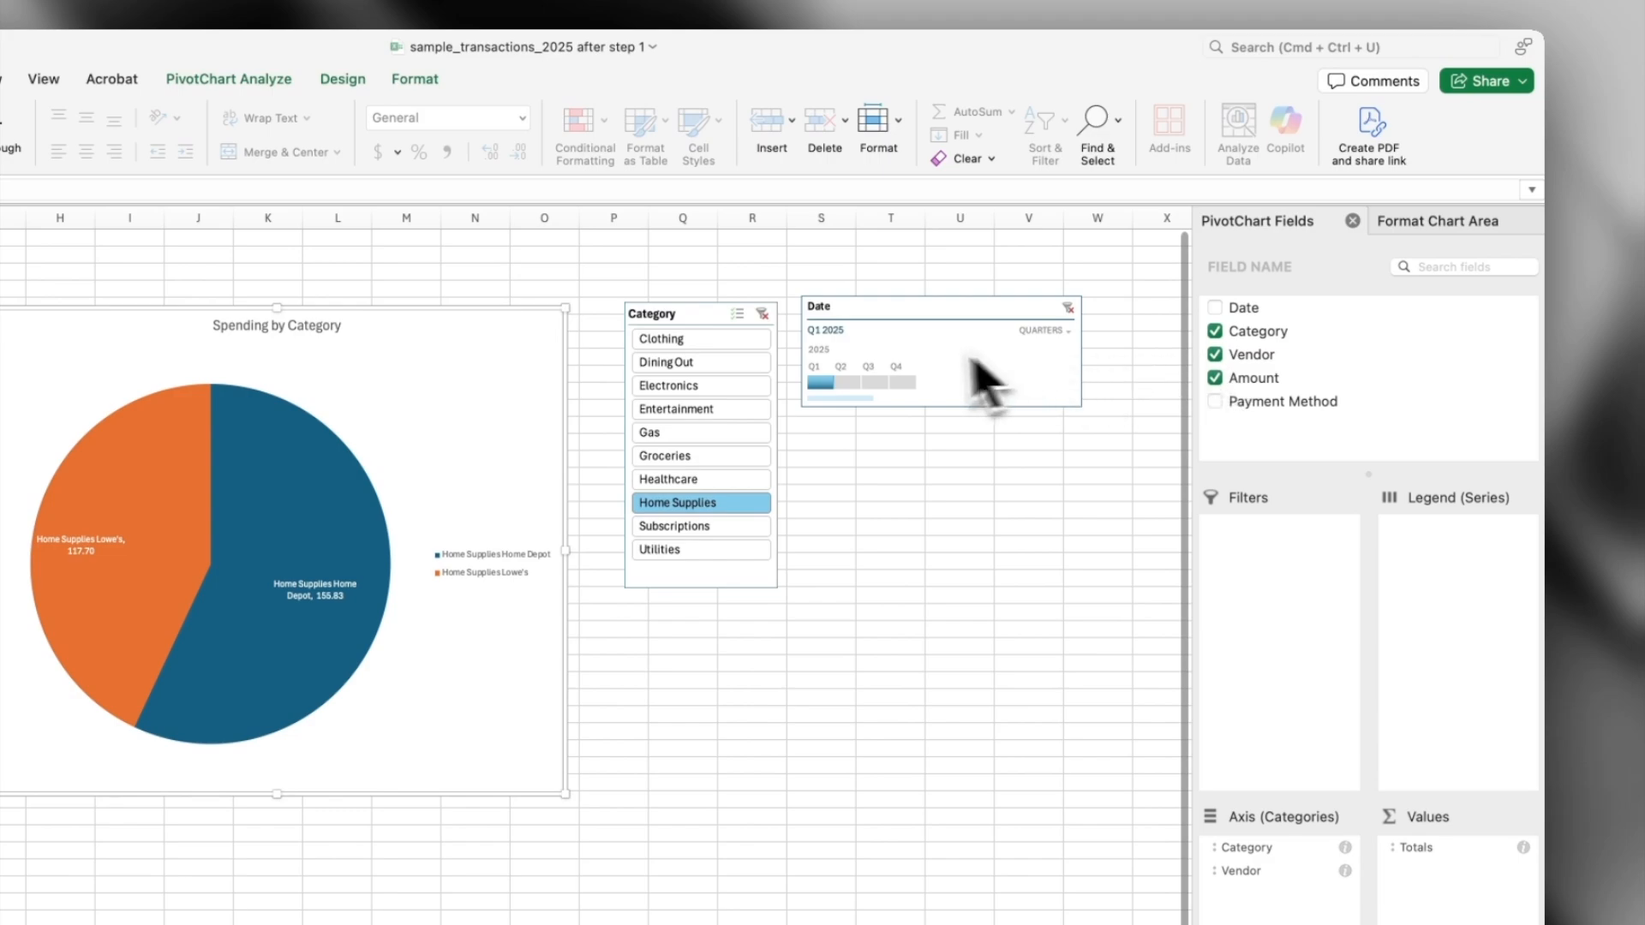
click(750, 317)
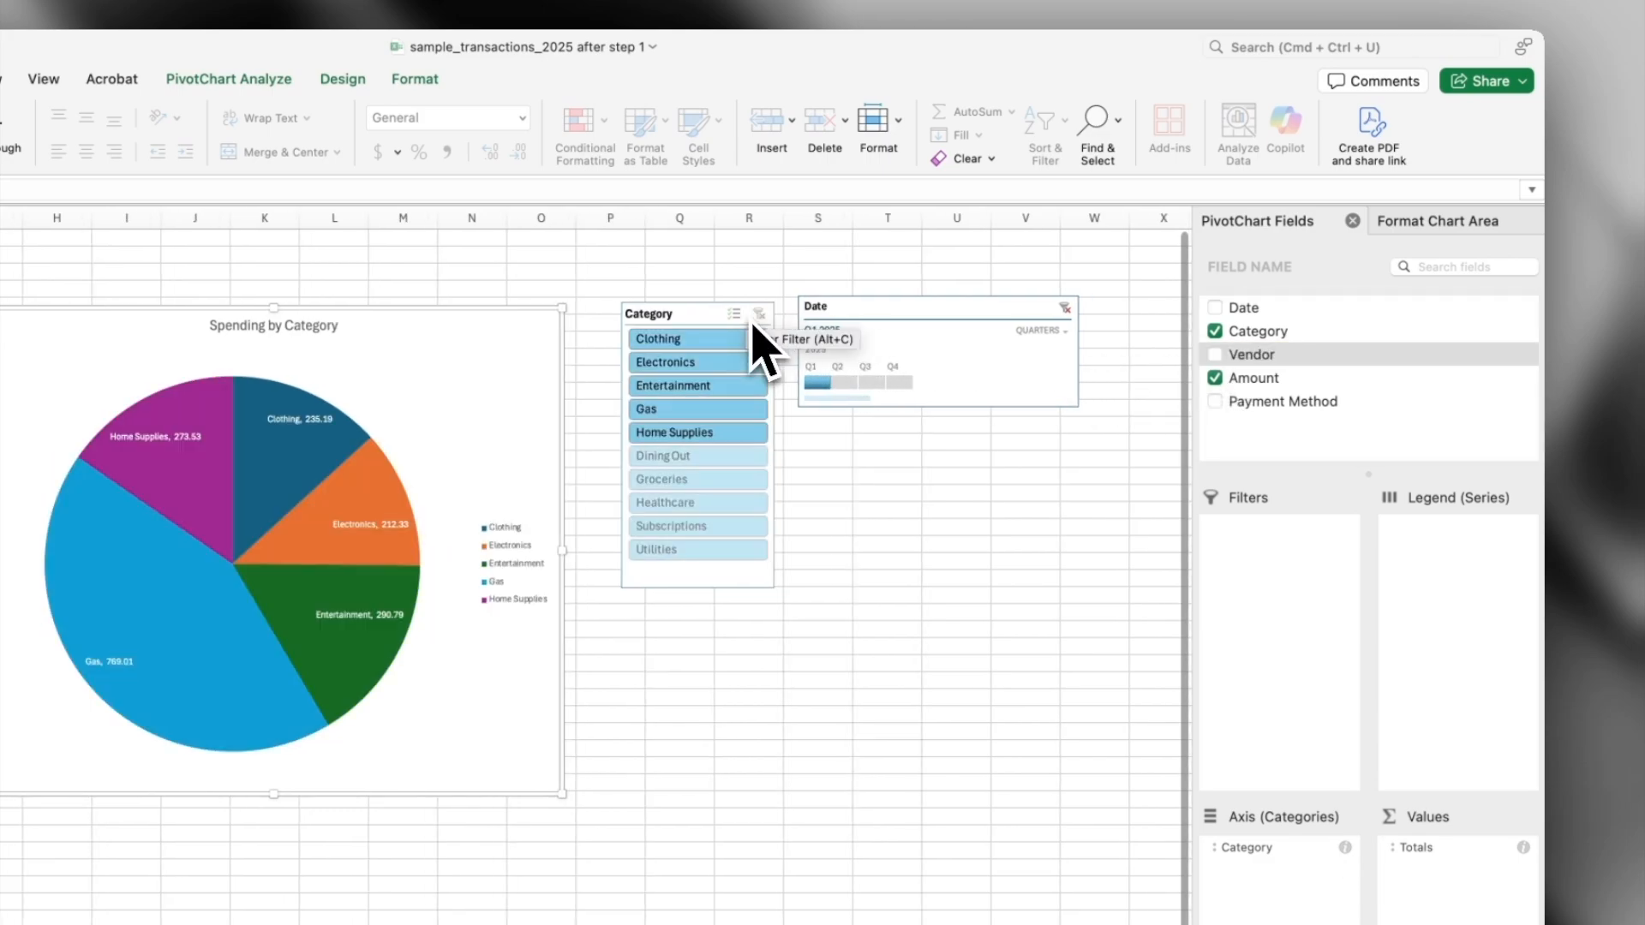
Try the Date timeline on Q2 2025 and Q3 2025, and switch it to months to pick a single month.
click(847, 388)
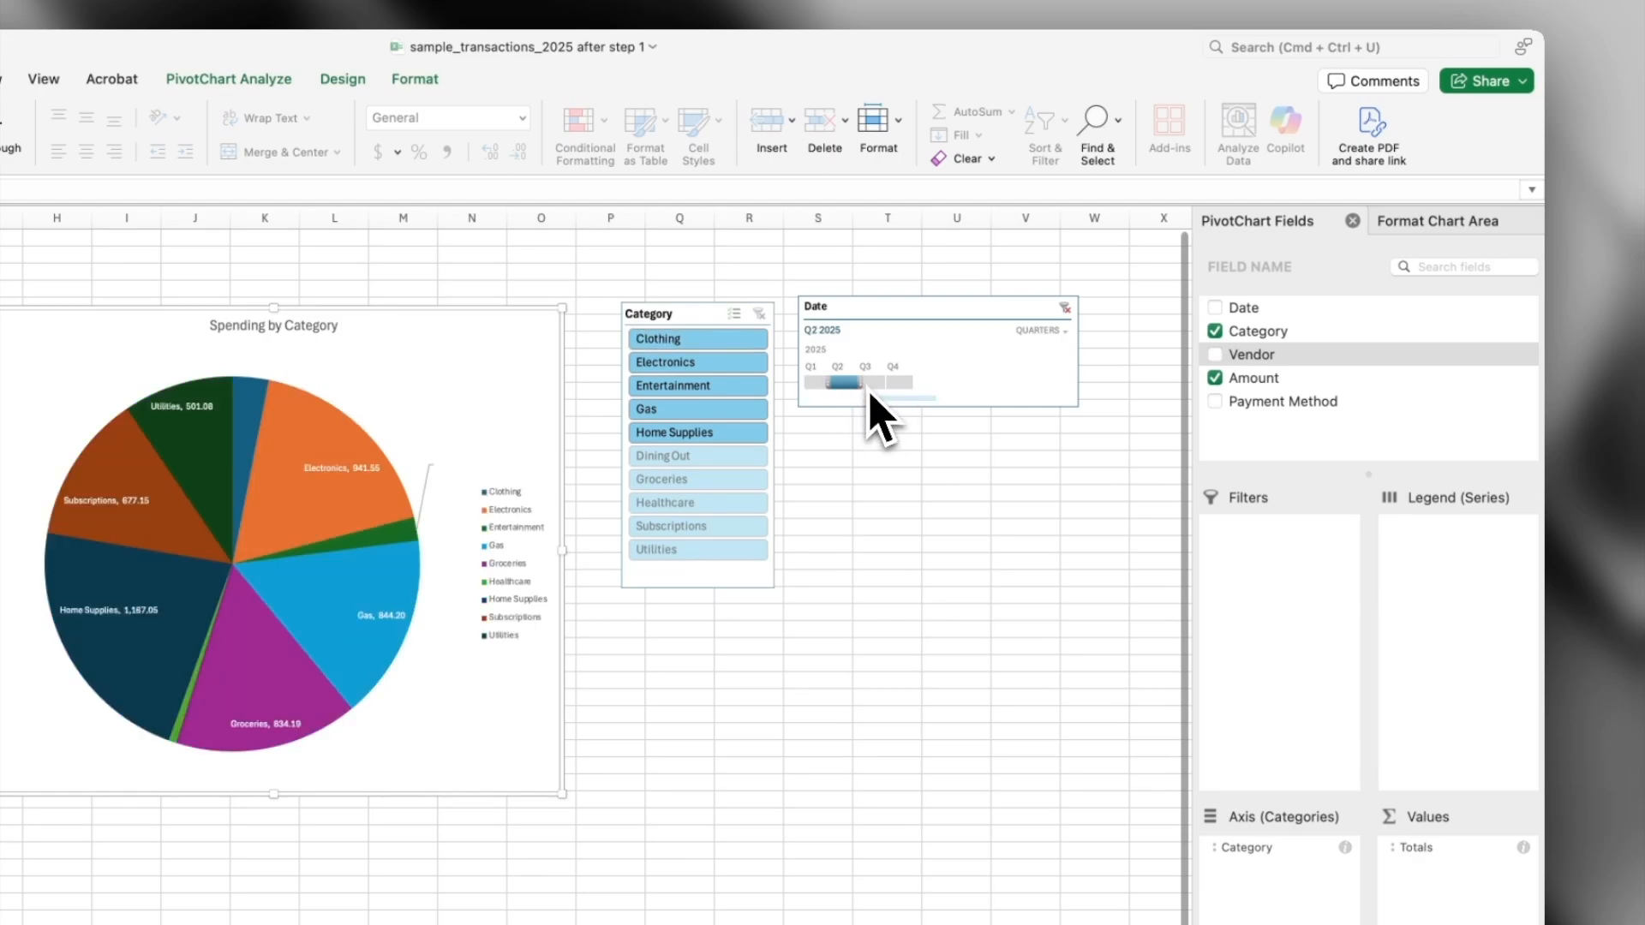
click(869, 390)
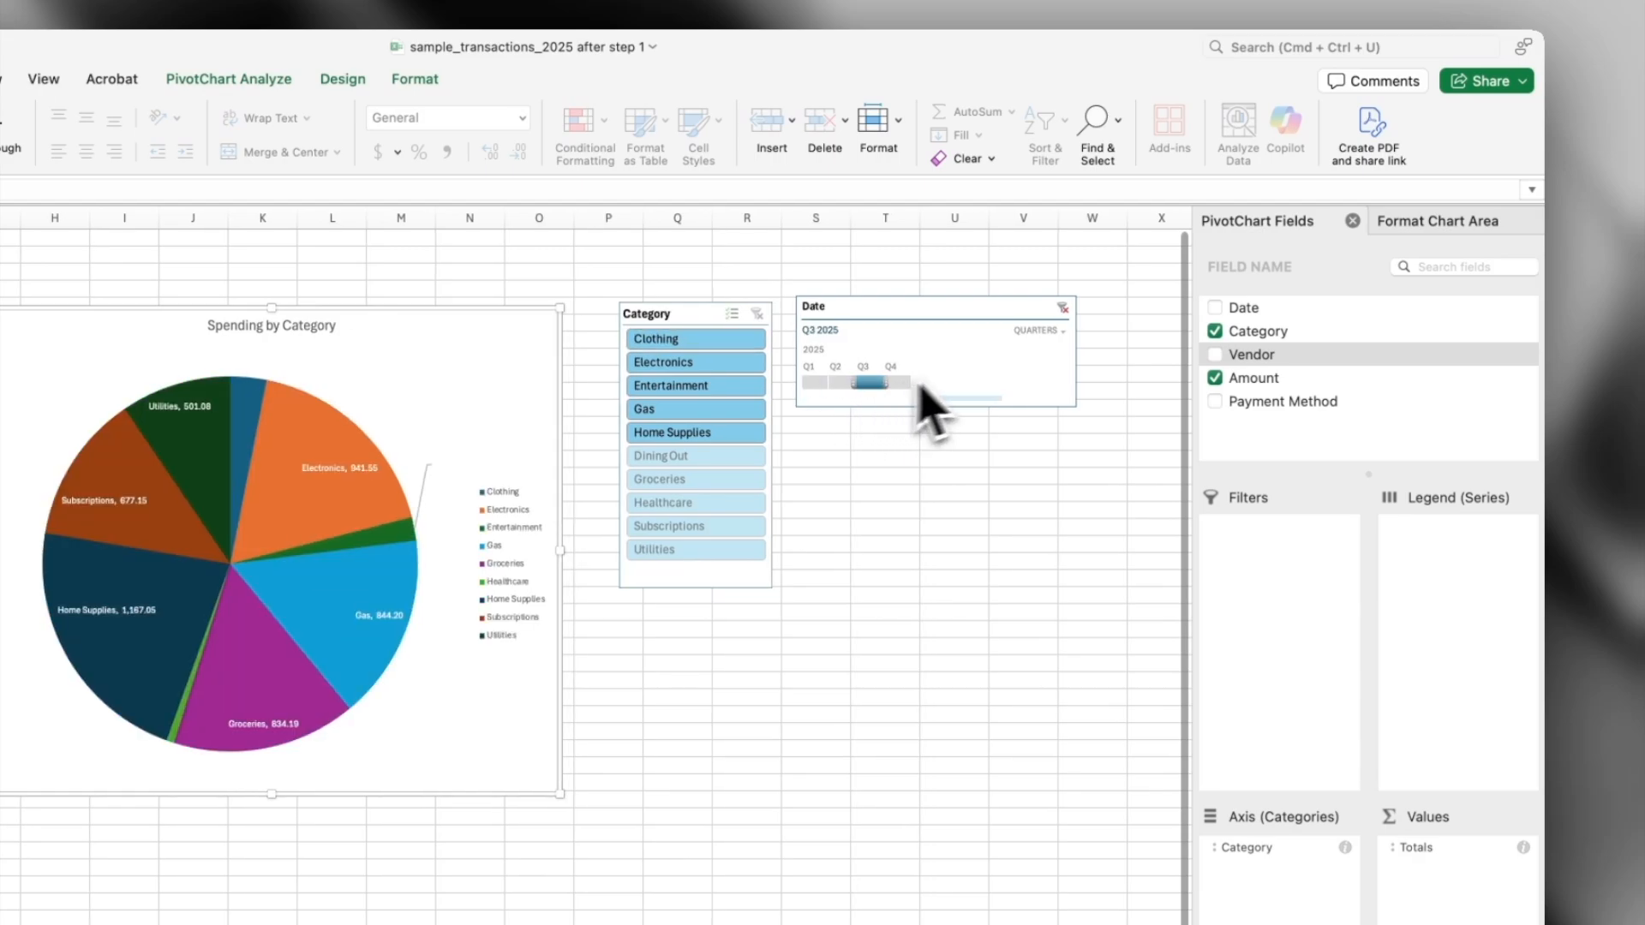
click(1040, 352)
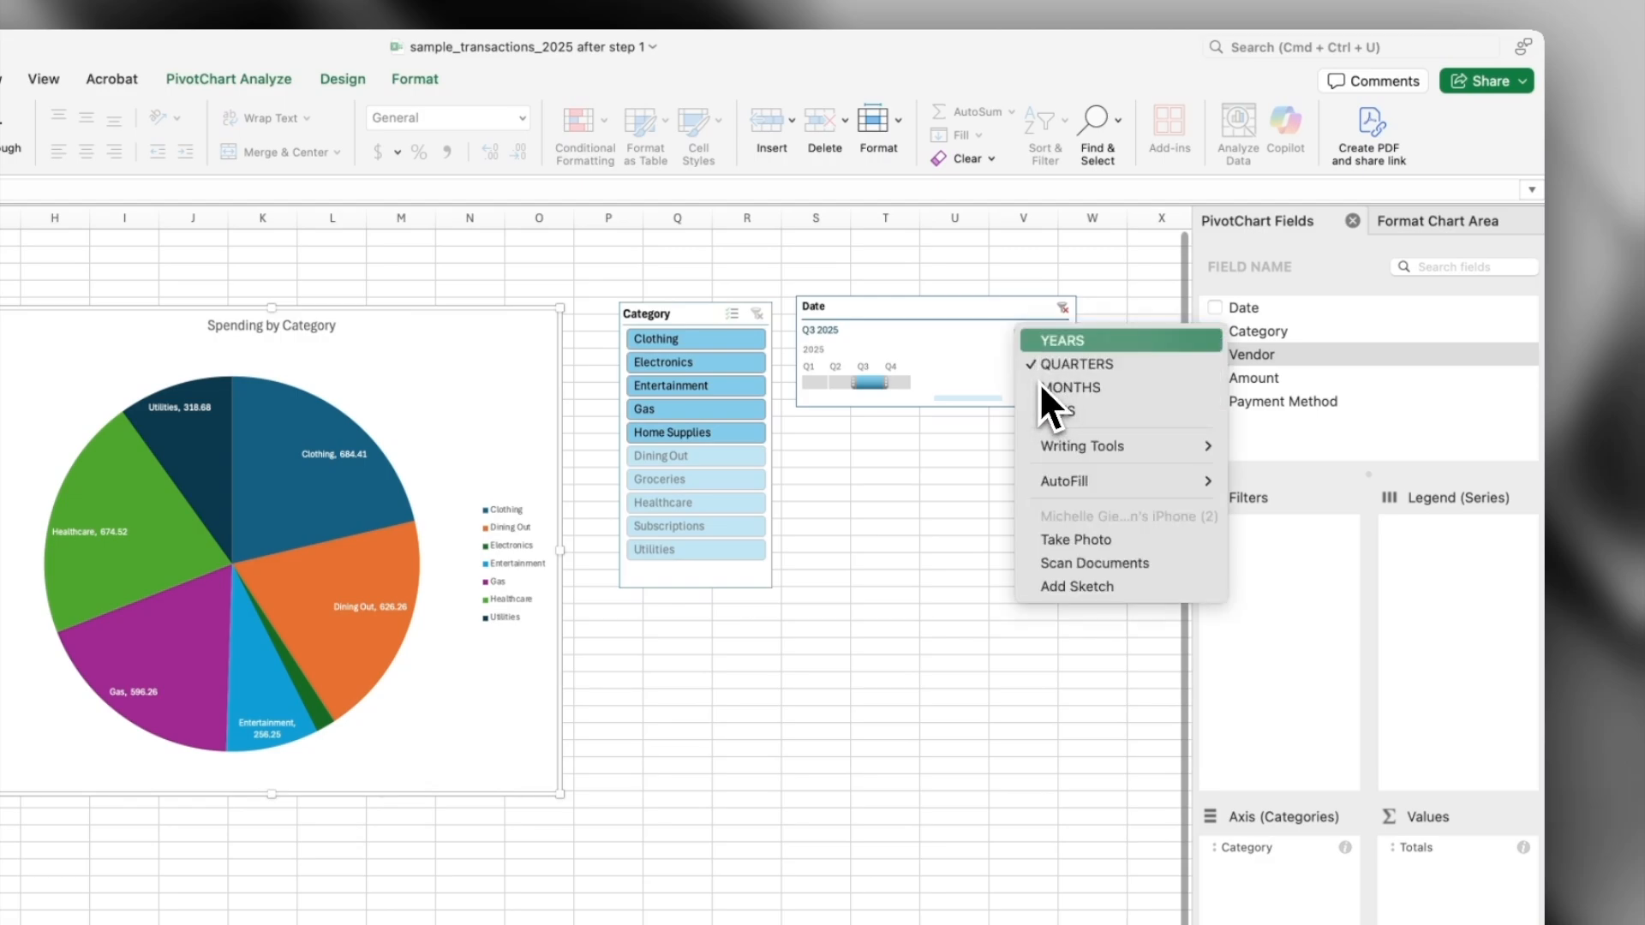
click(1040, 387)
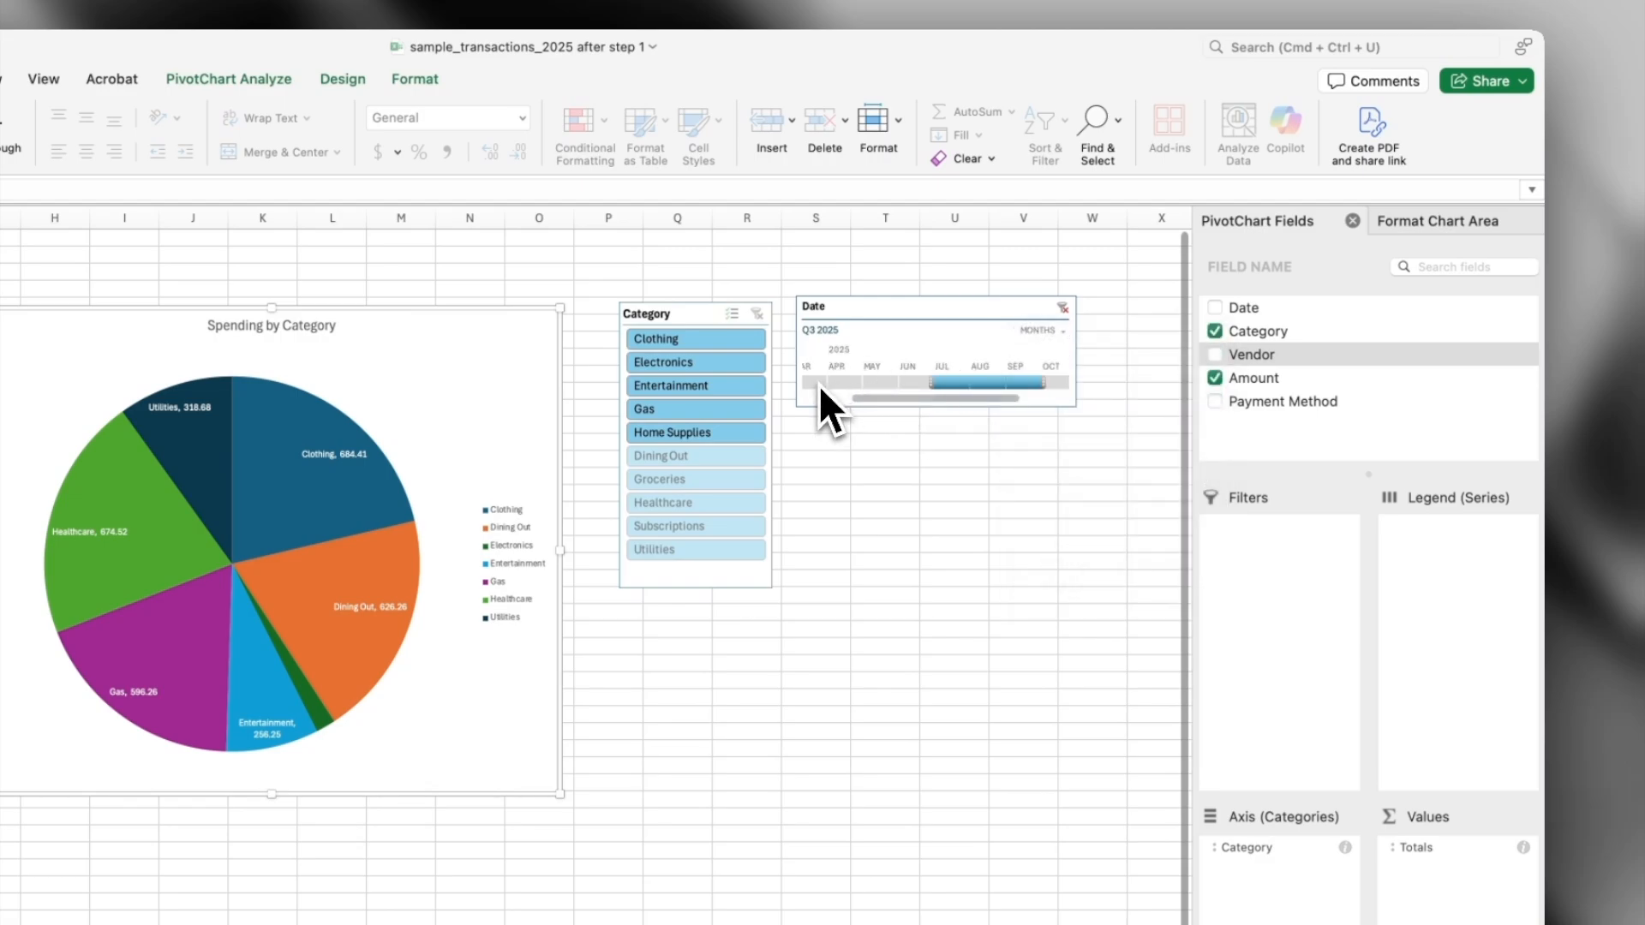
click(819, 383)
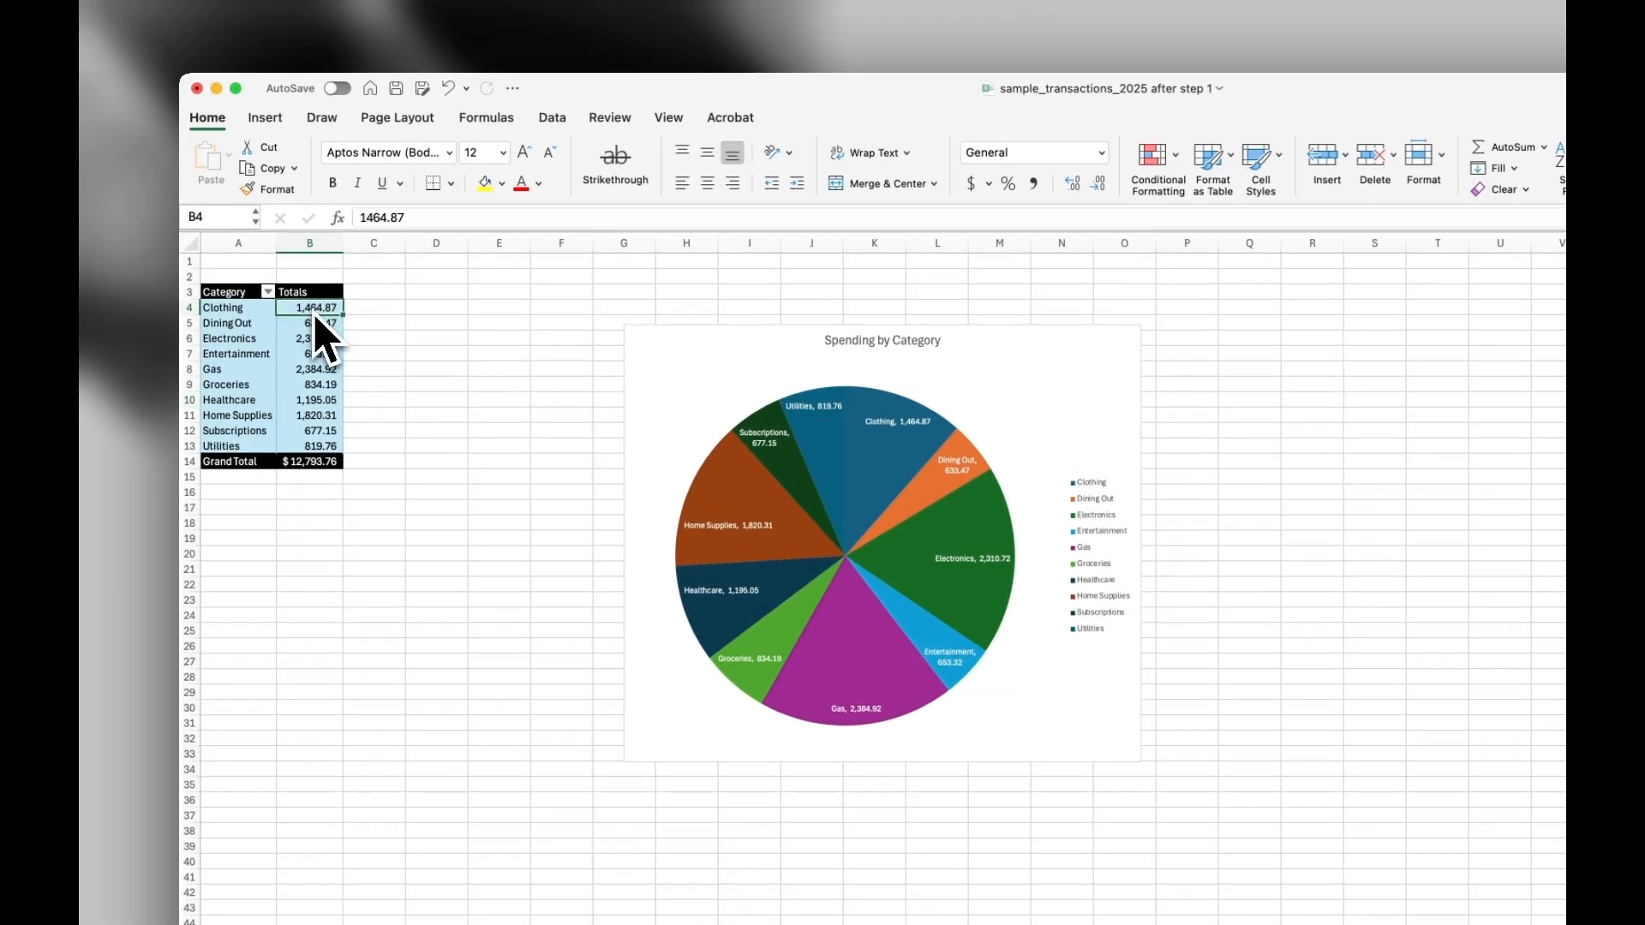
Extract the transactions behind the PivotTable's Clothing total to a detail sheet and return to the Pie Chart sheet.
double_click(273, 264)
click(297, 447)
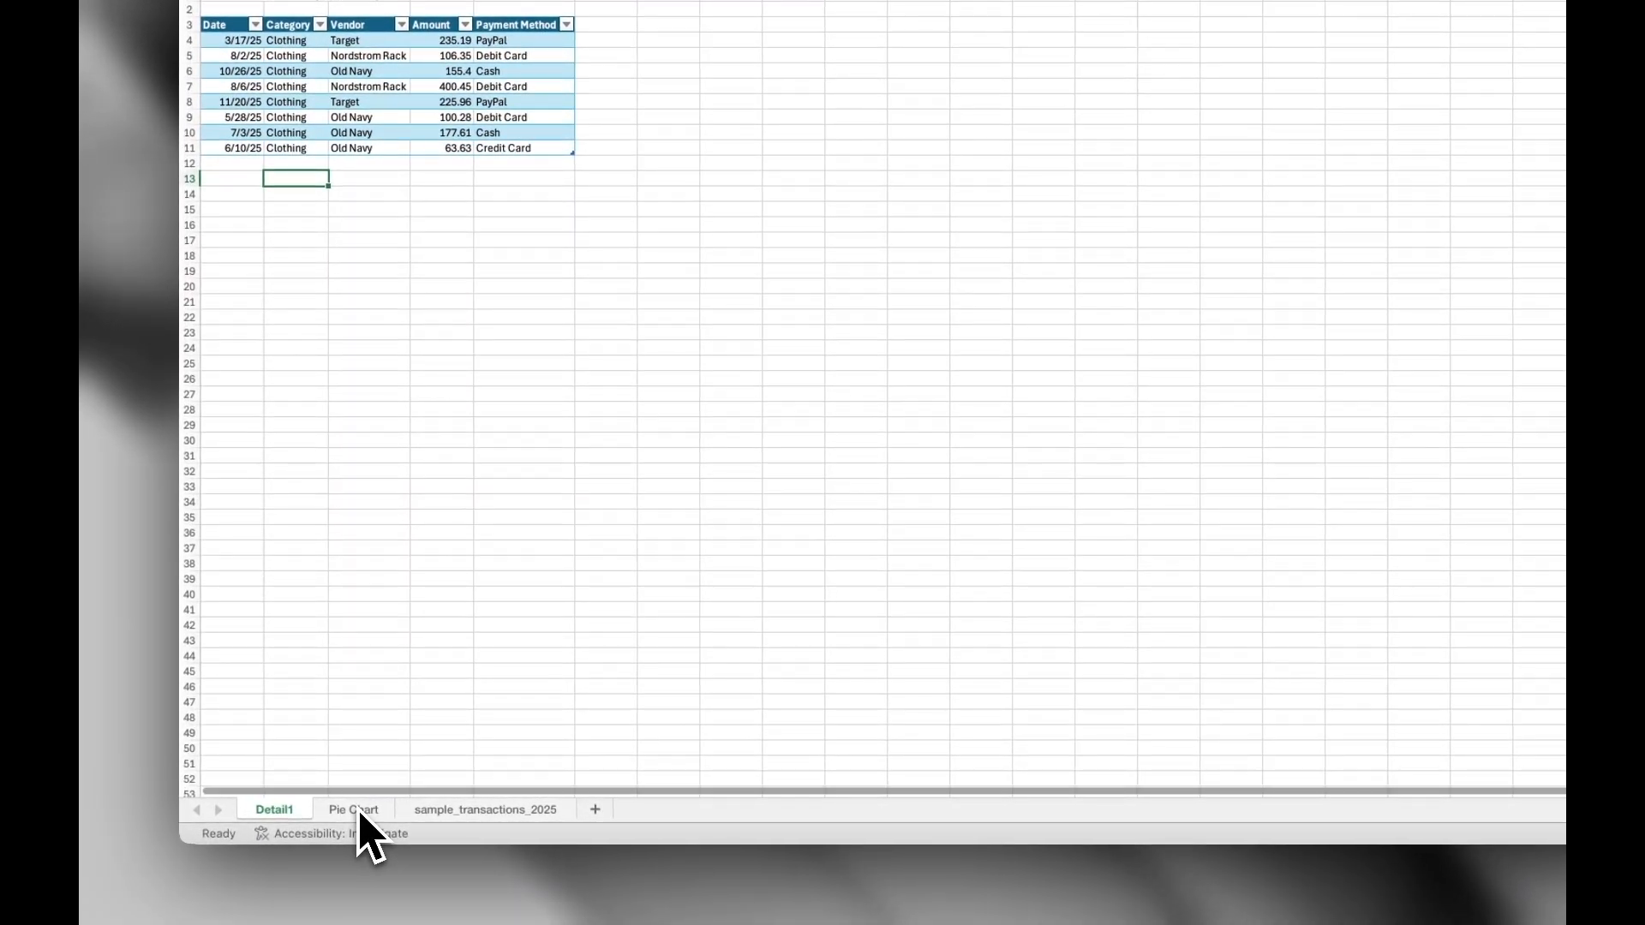
click(301, 800)
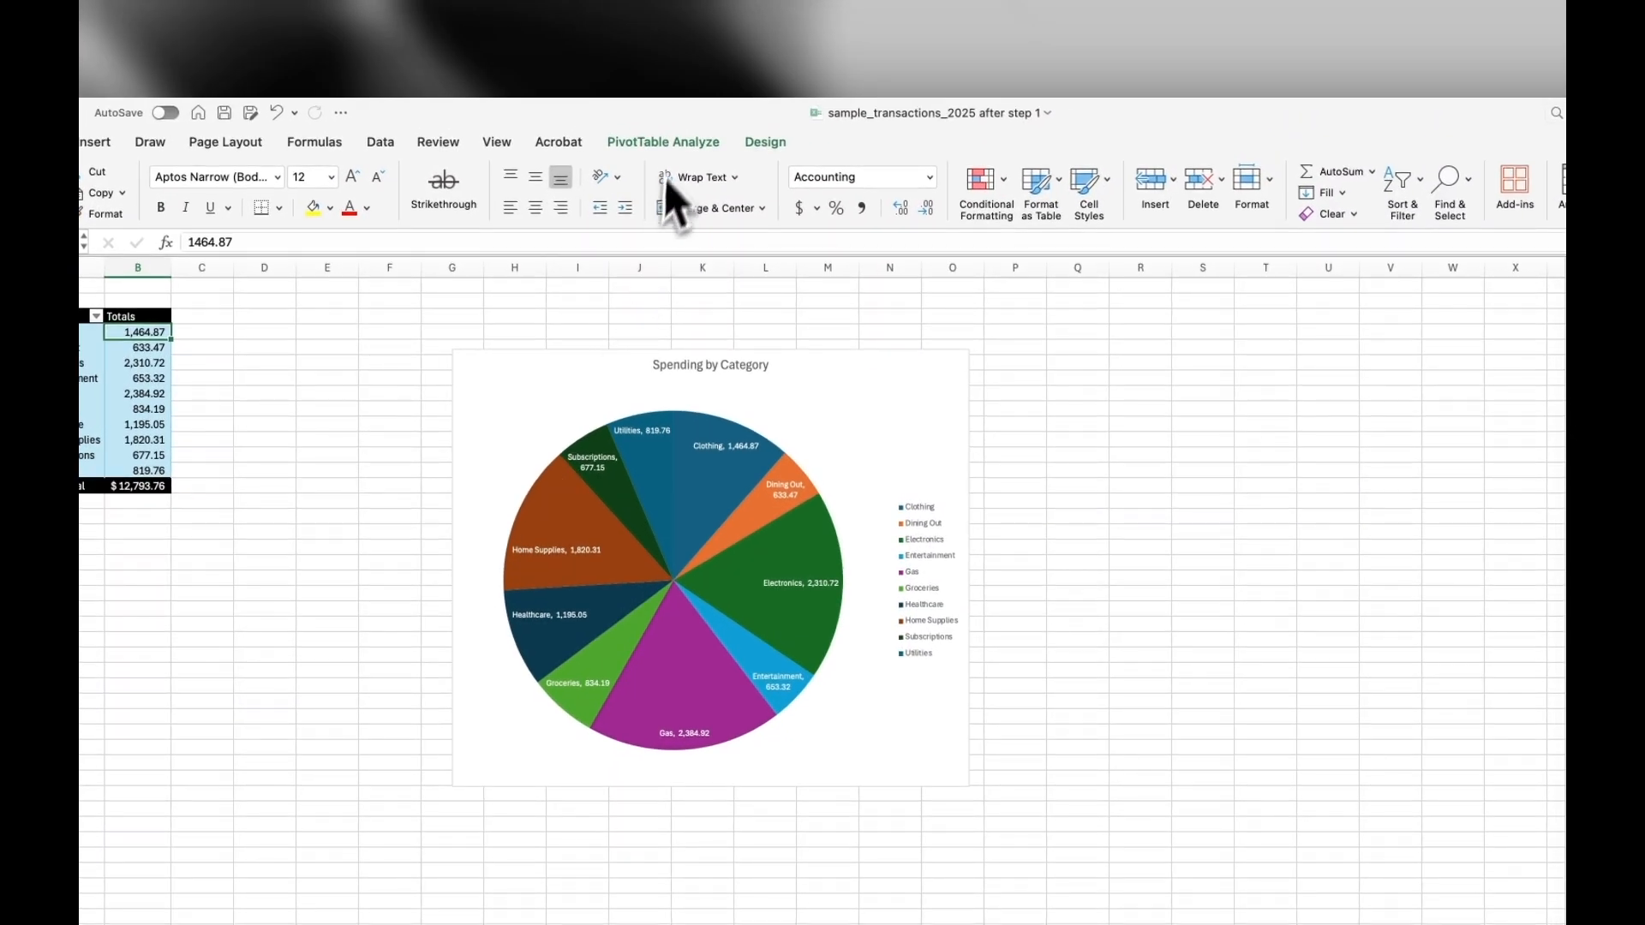
Insert a timeline for the Date field beside the PivotTable, clear of the chart, and filter it to Sep 2025.
click(664, 151)
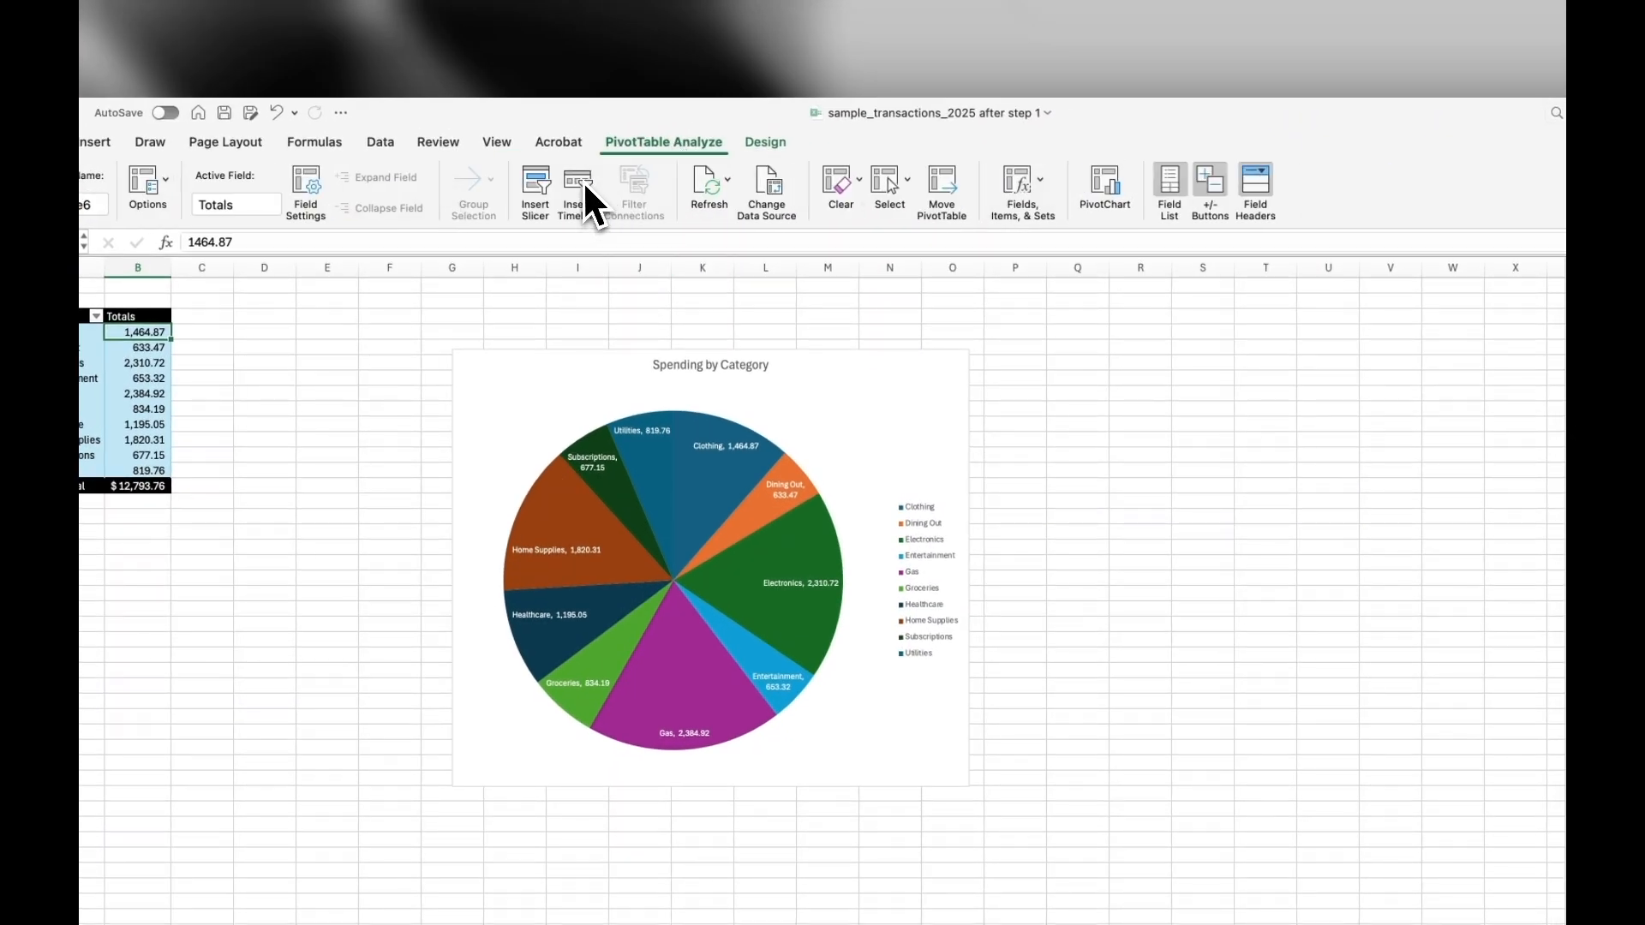
click(588, 188)
click(882, 367)
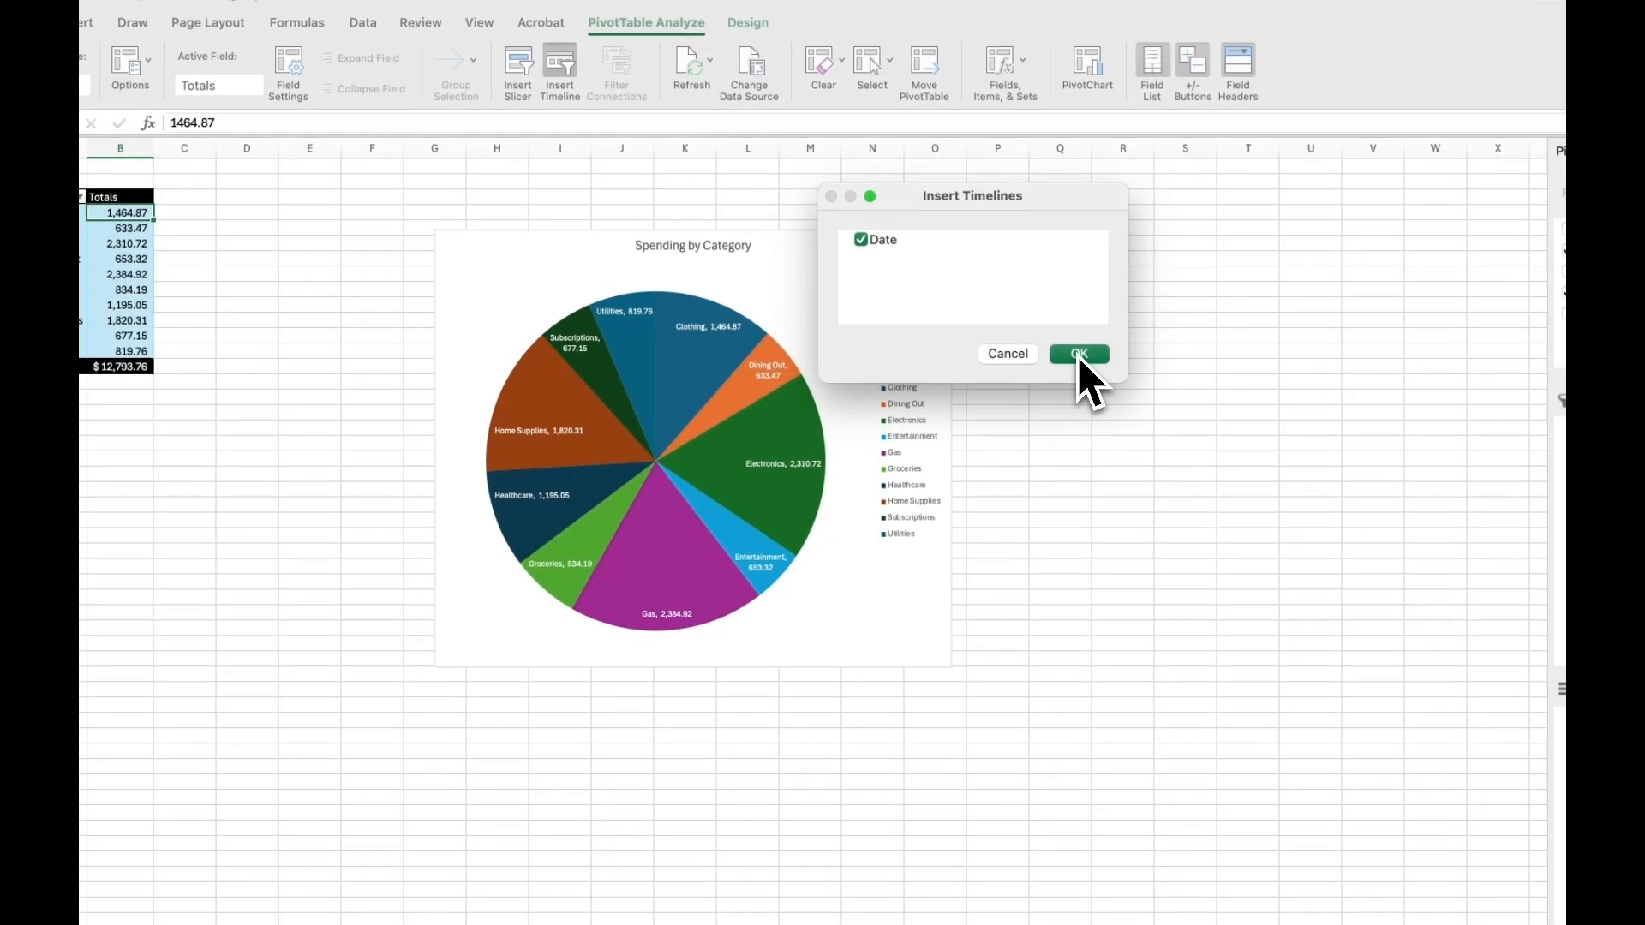
click(1082, 355)
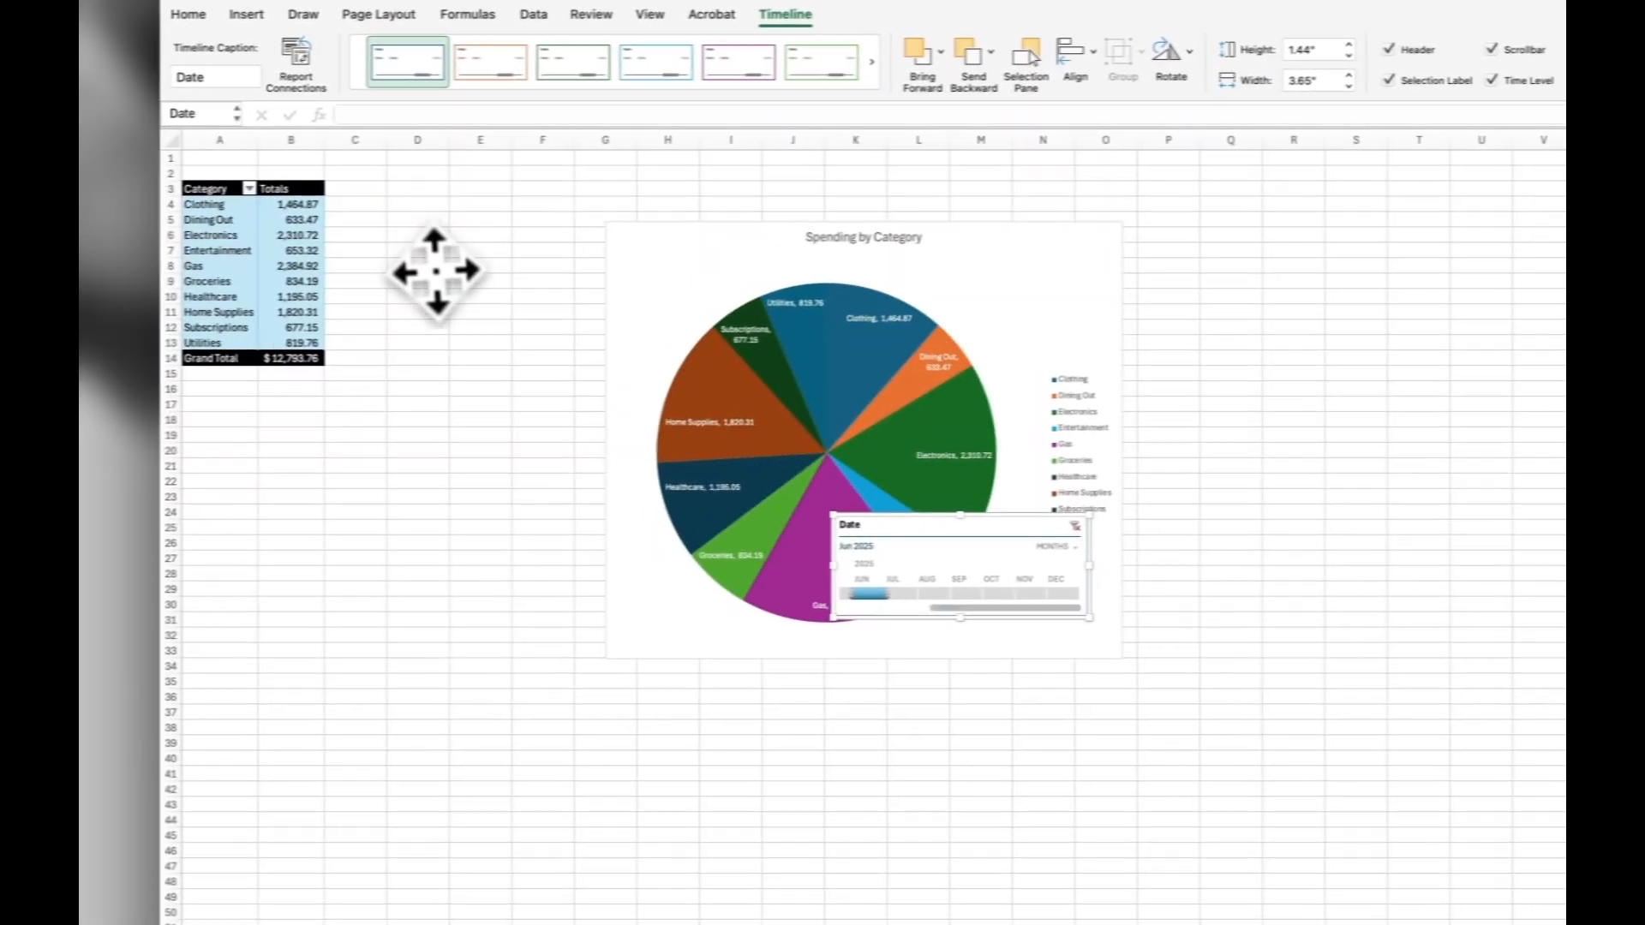
drag(957, 598, 477, 329)
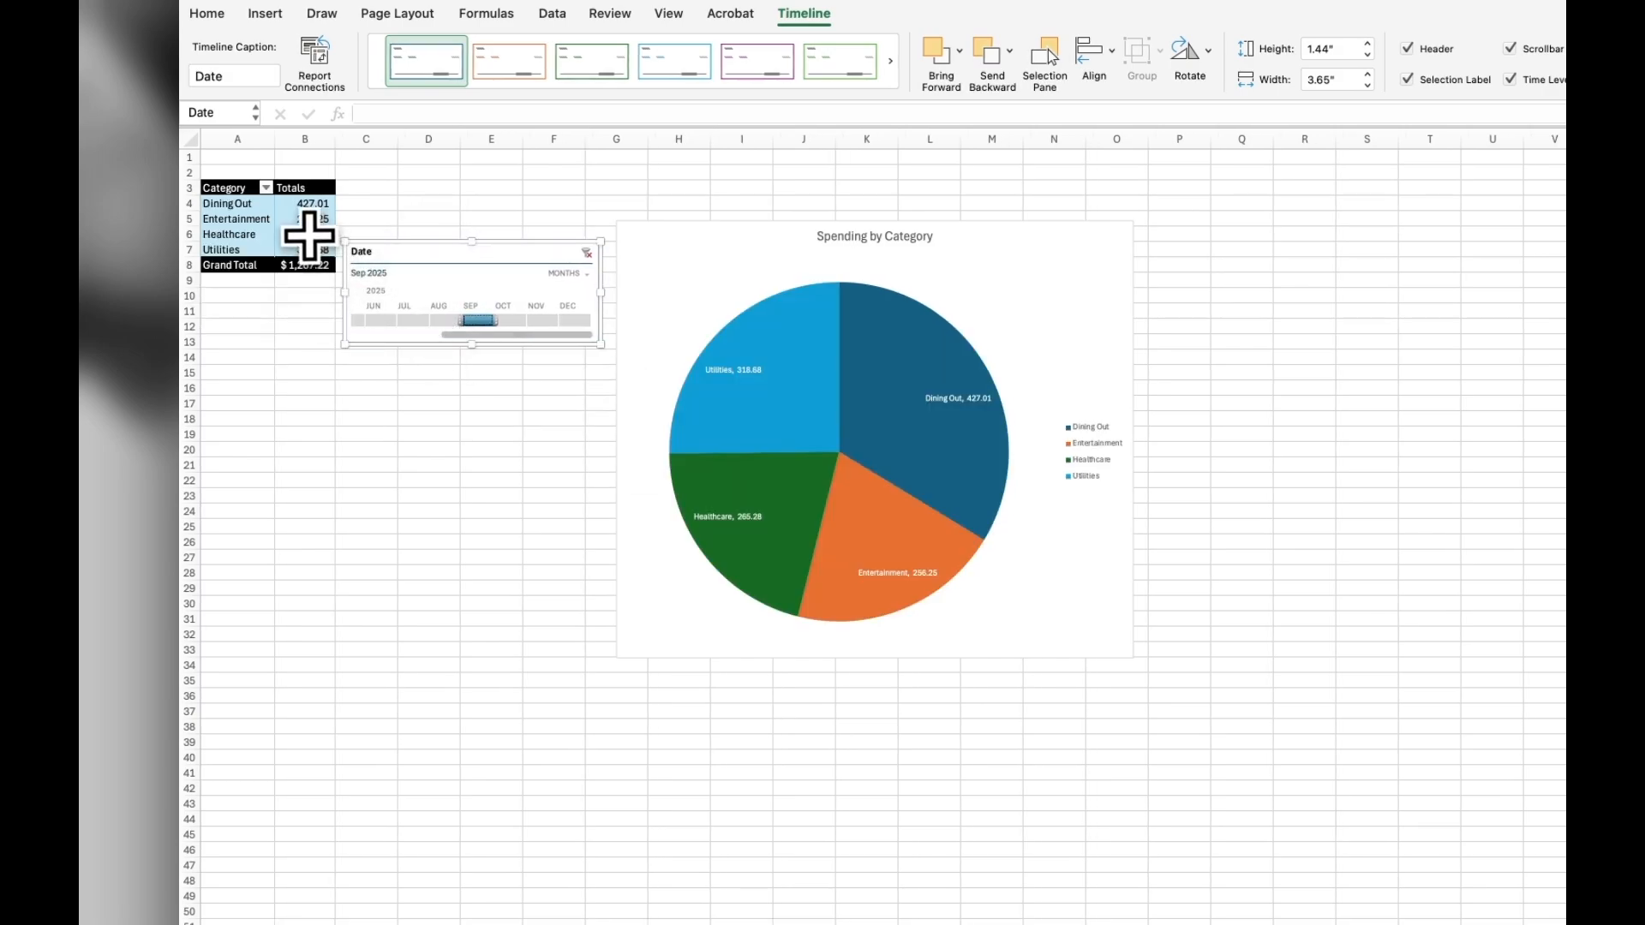
Extract the Sep 2025 transactions behind the Healthcare total to a detail sheet and return to the Pie Chart sheet.
double_click(317, 236)
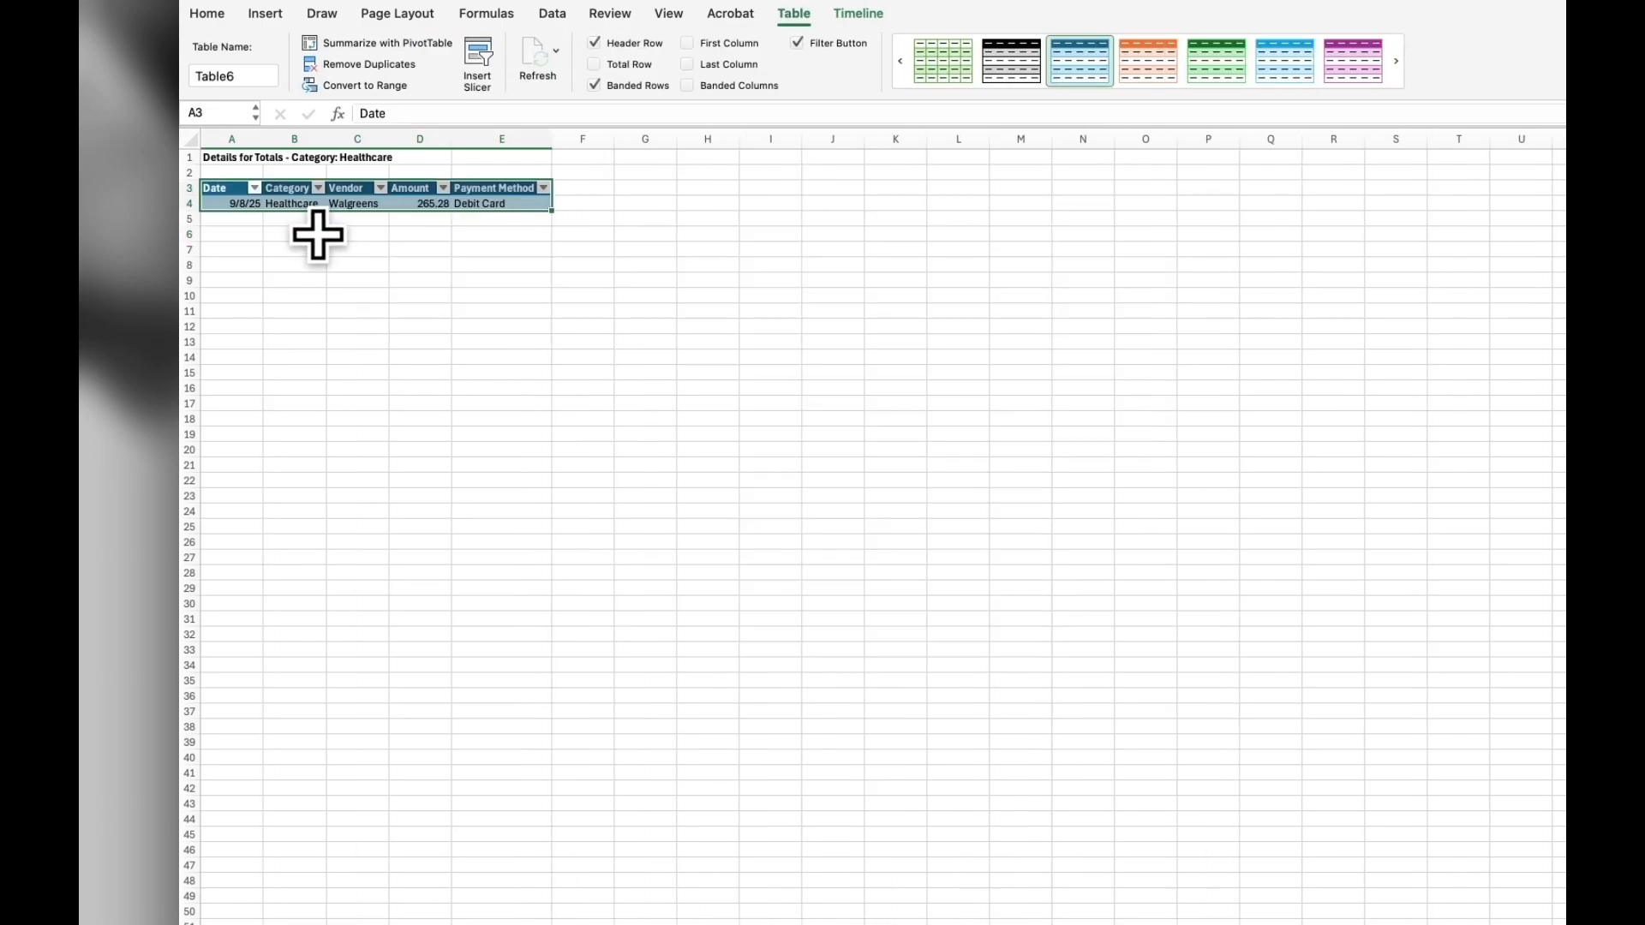
click(311, 233)
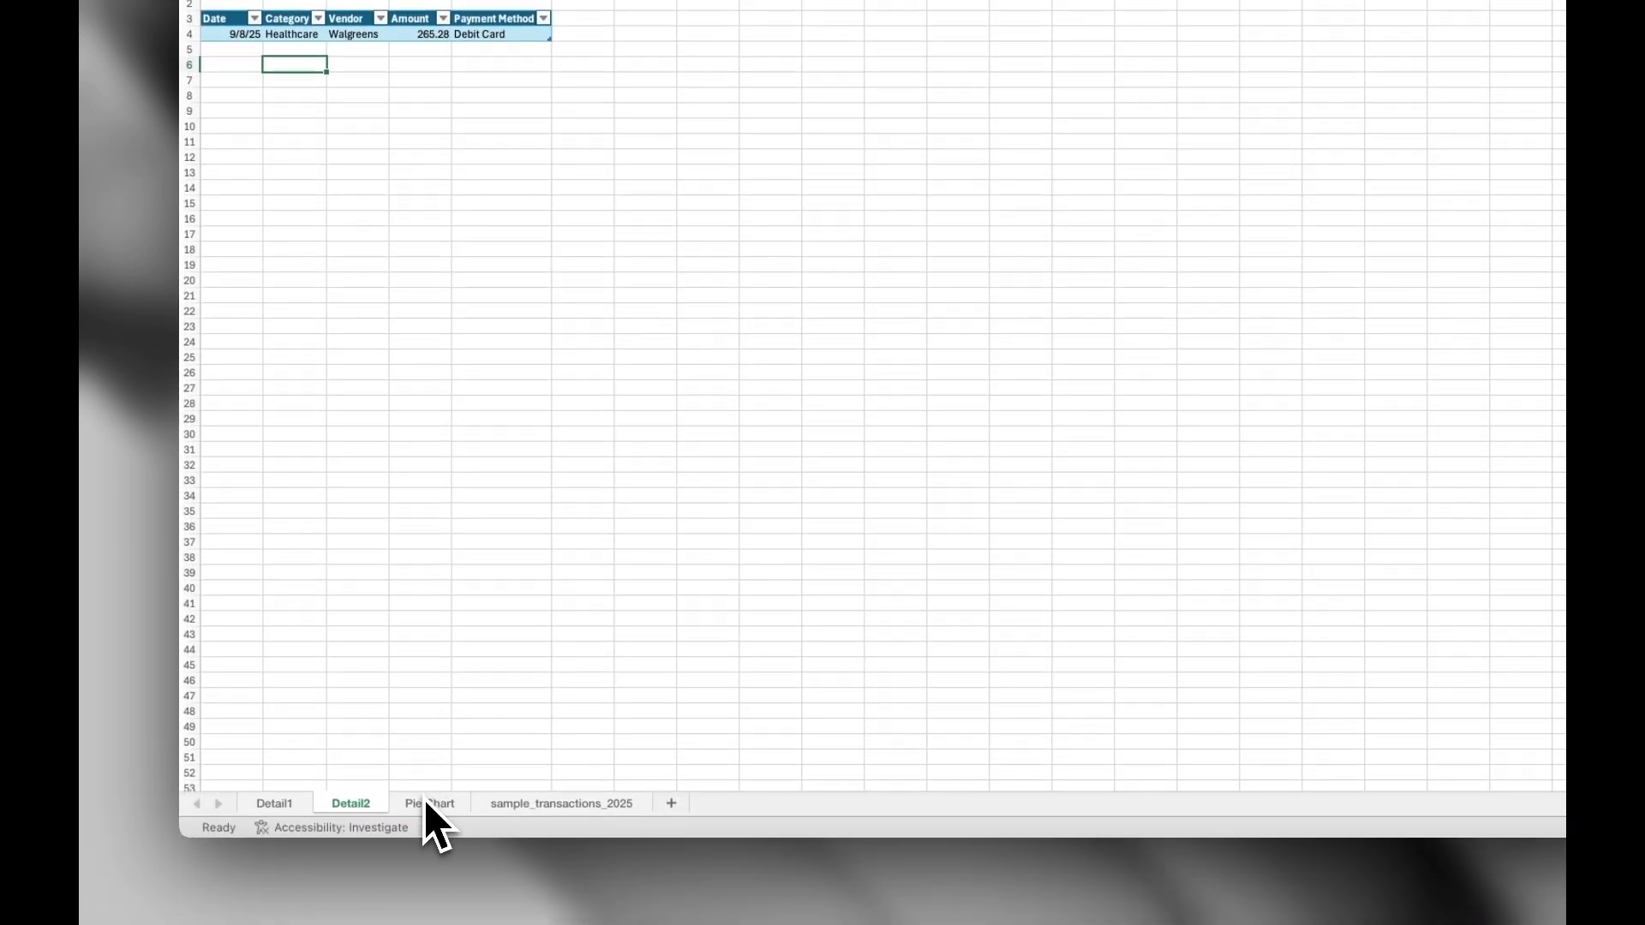
click(423, 806)
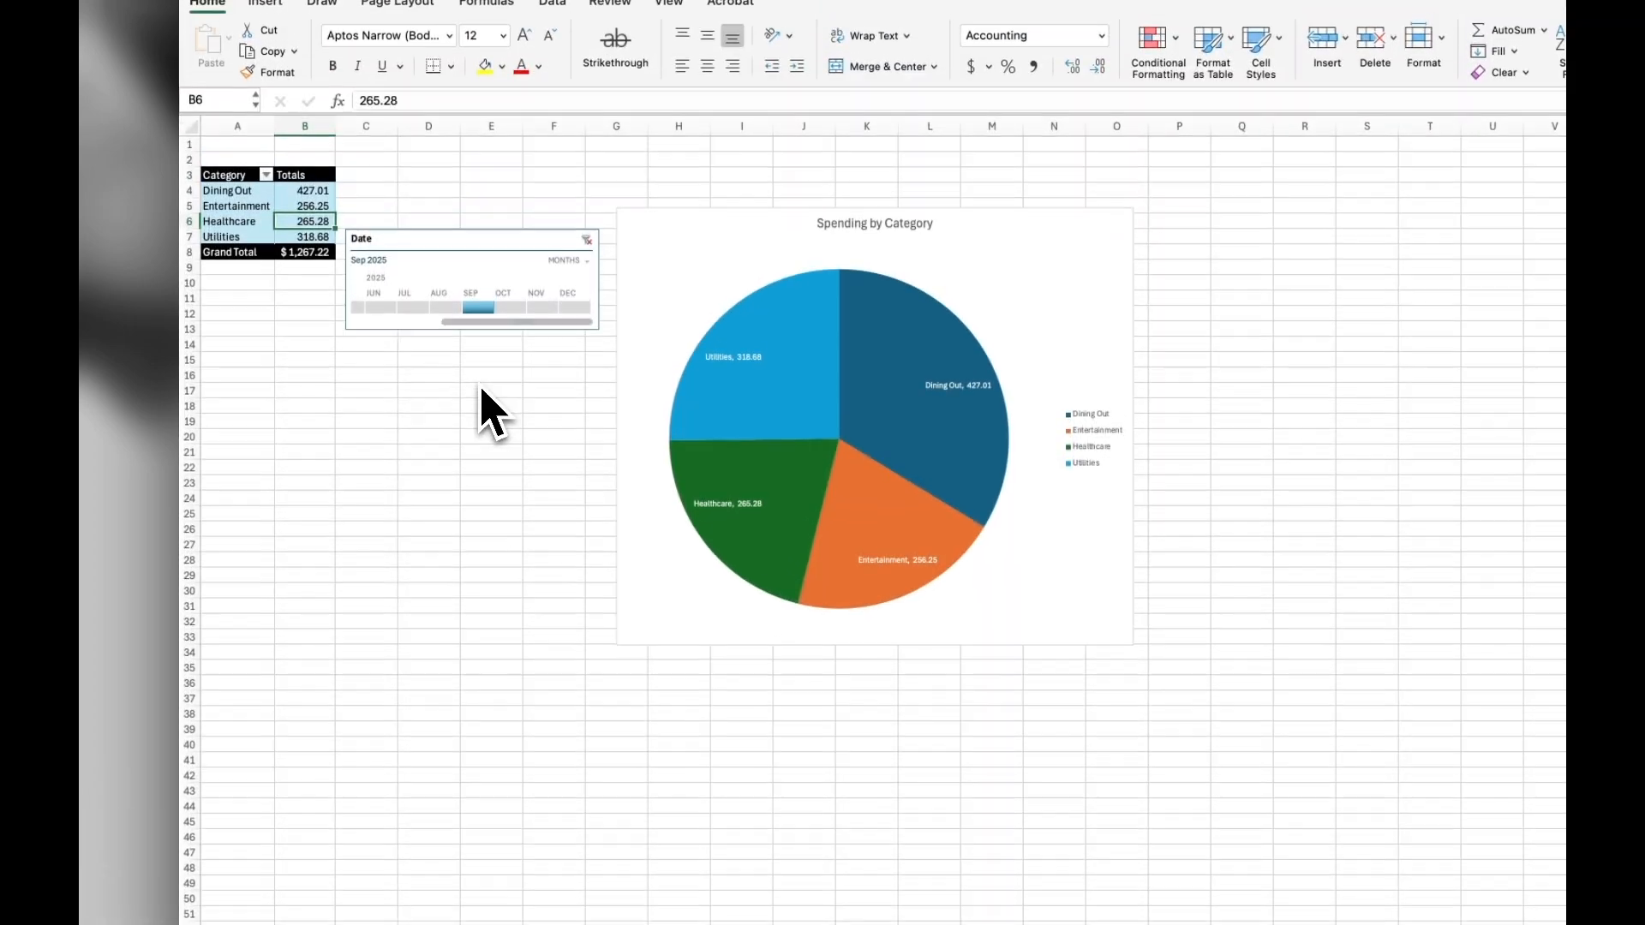
Extract the Nov 2025 Clothing transactions to a detail sheet using the Date timeline, and clear the timeline's filter on the Pie Chart sheet.
click(536, 317)
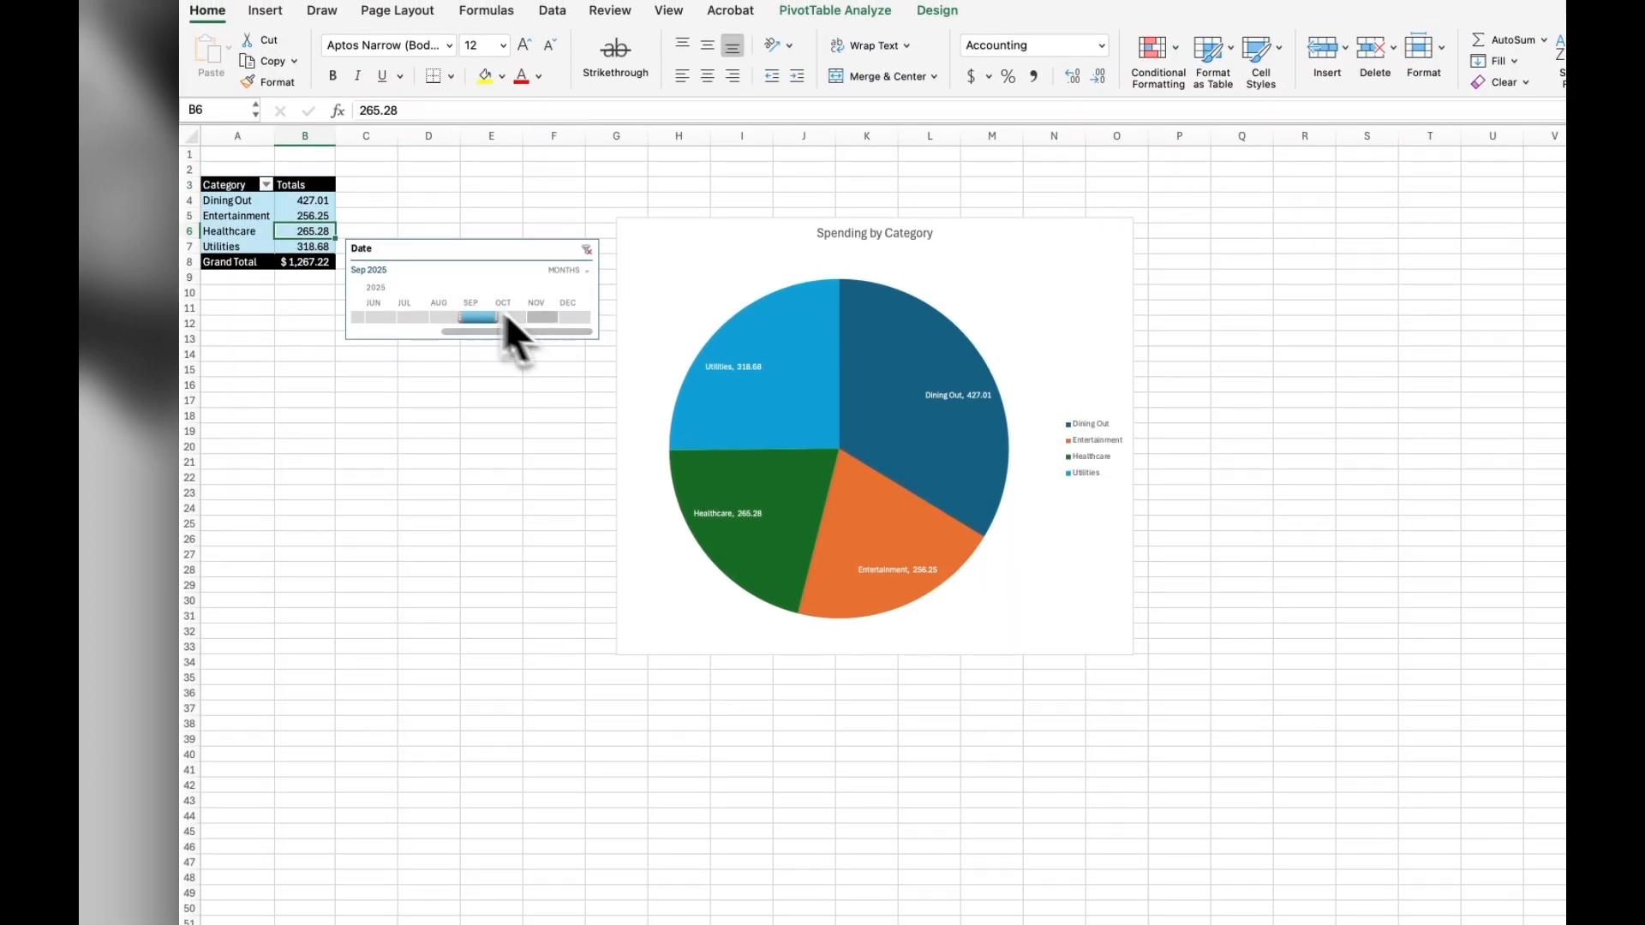
double_click(289, 200)
click(357, 216)
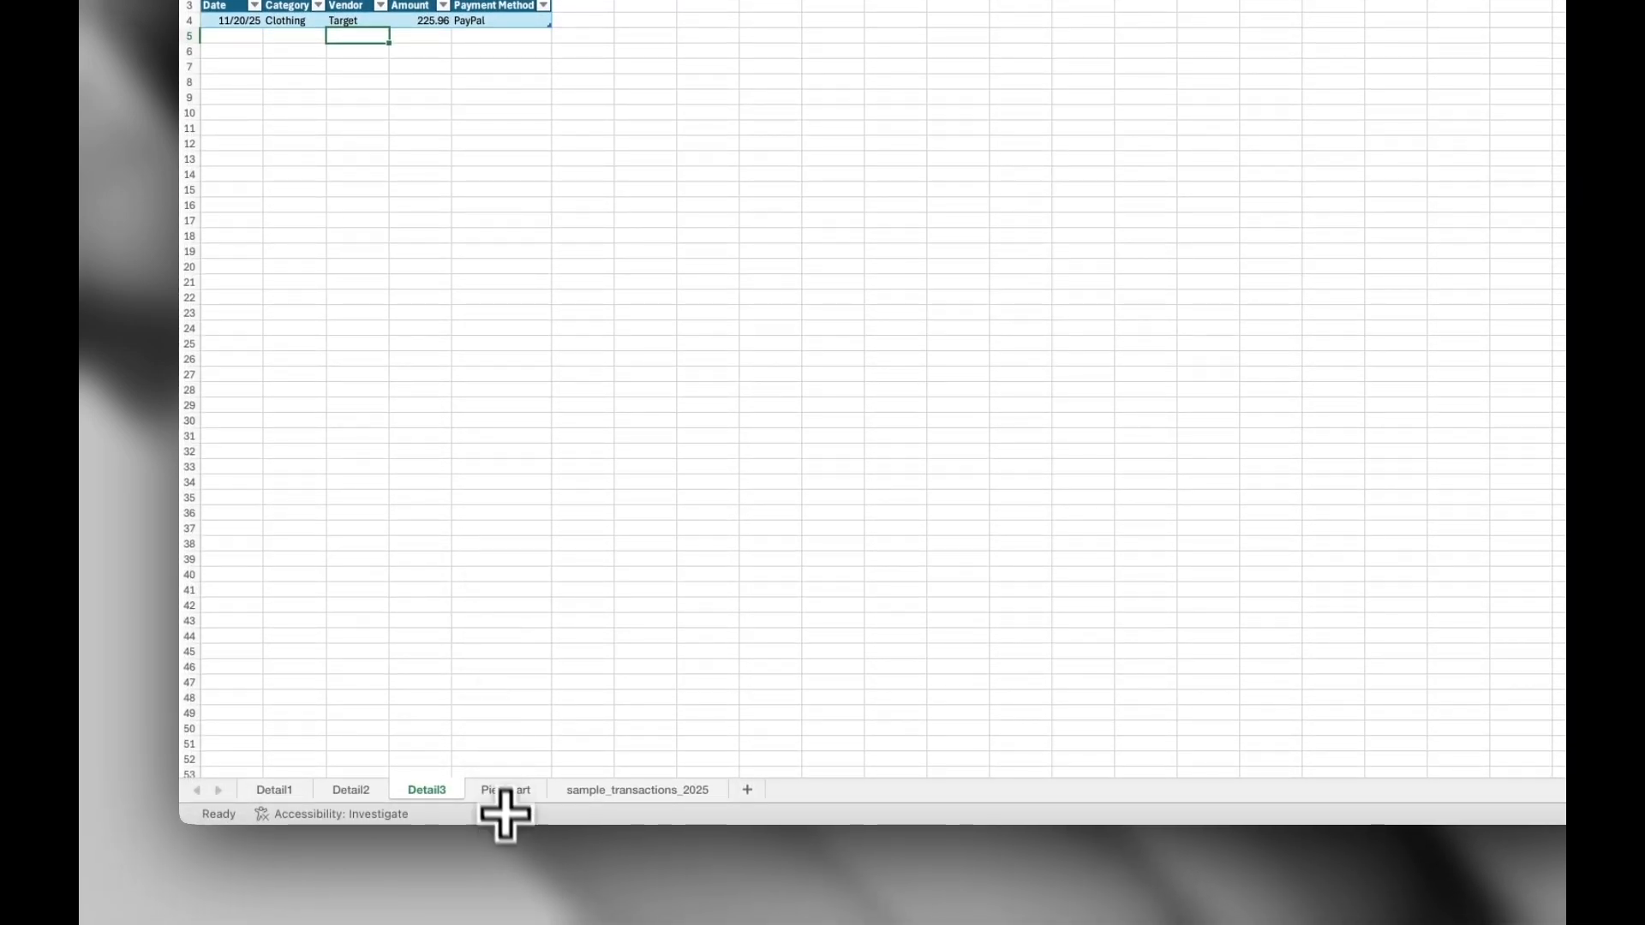
click(518, 791)
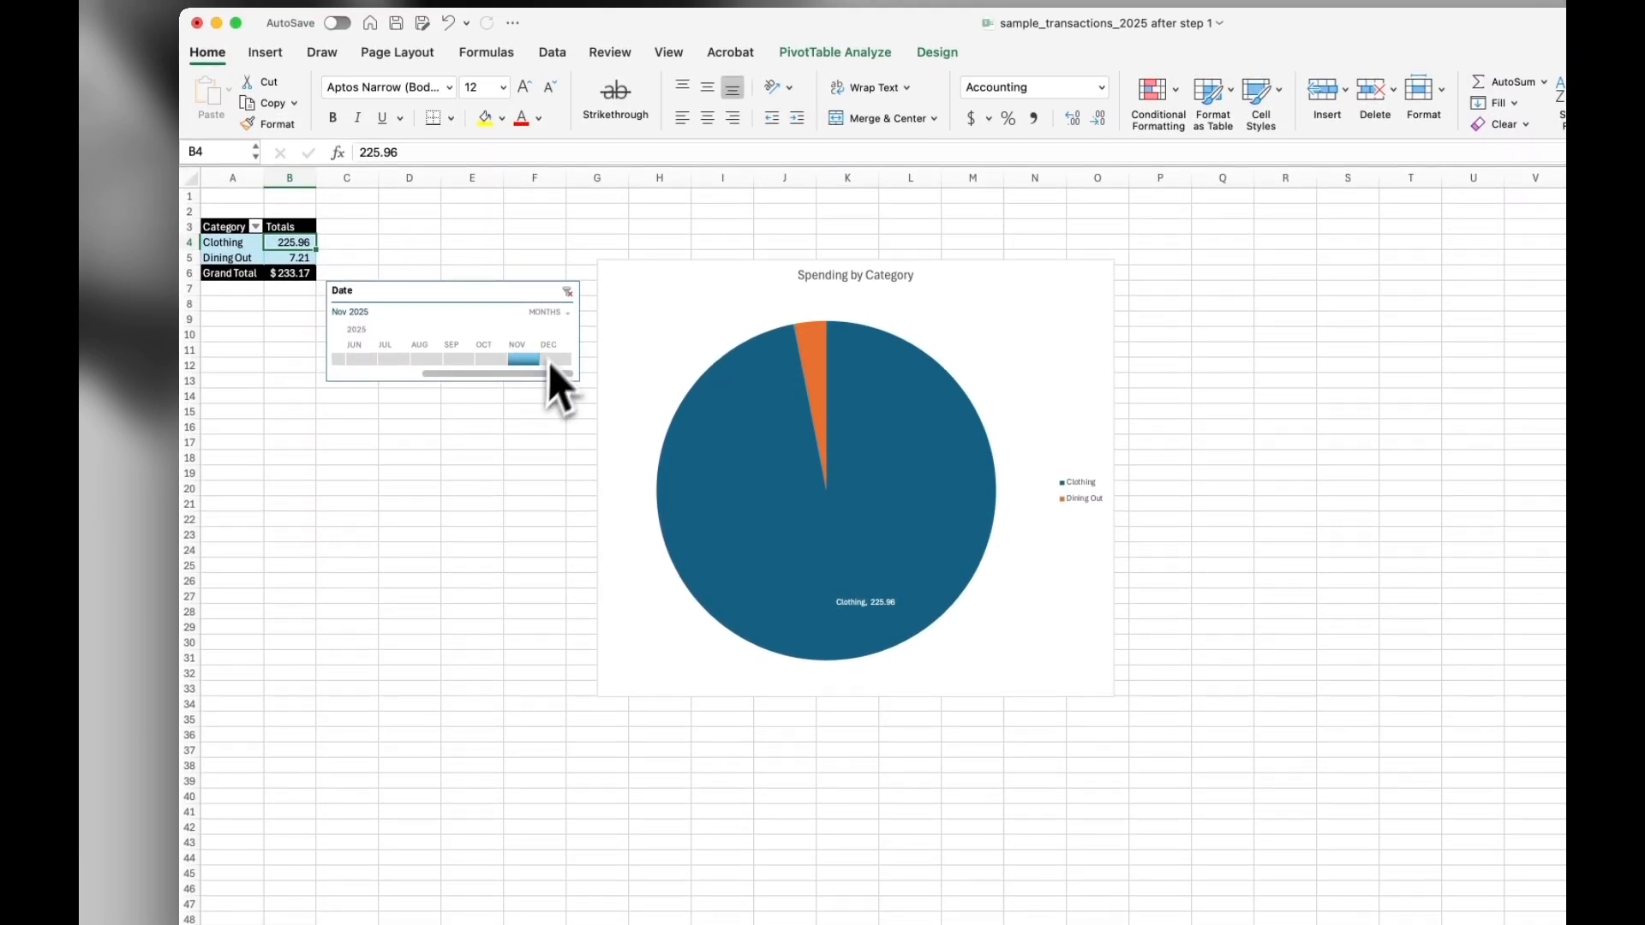
click(567, 293)
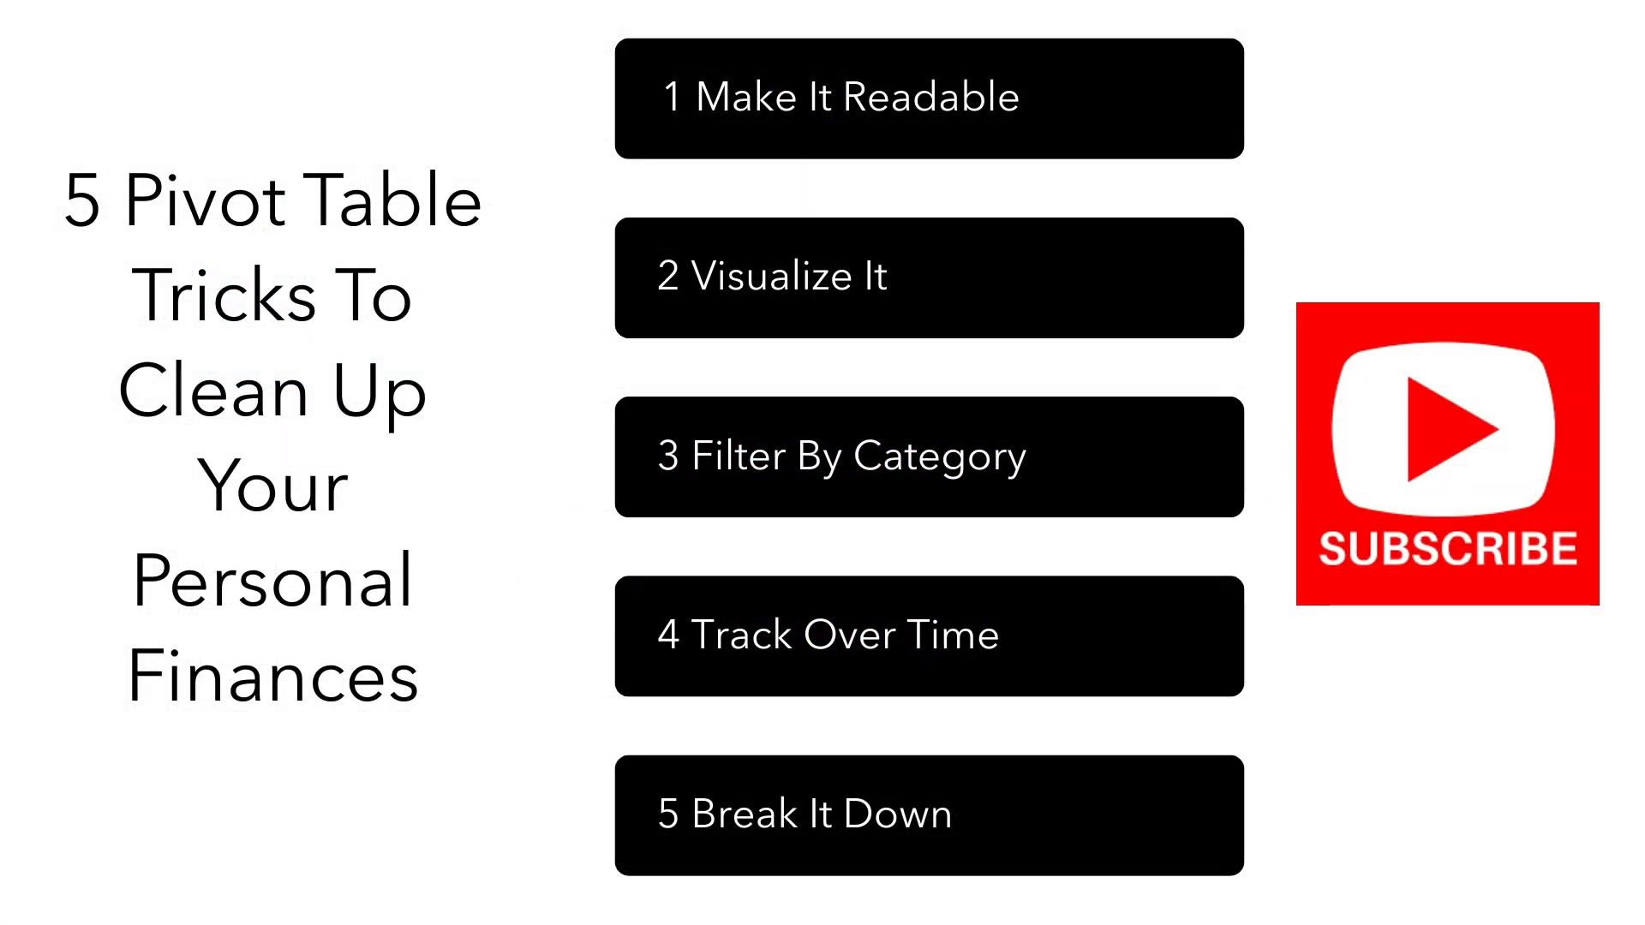